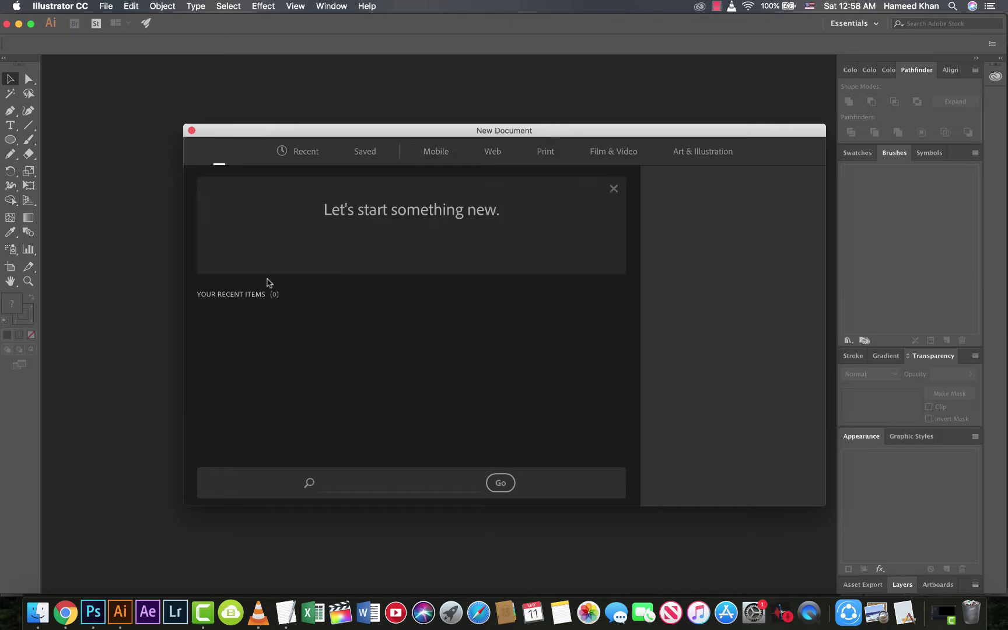
Create a new document with a 600 x 600 px artboard and check the artboard's dimensions.
double_click(277, 342)
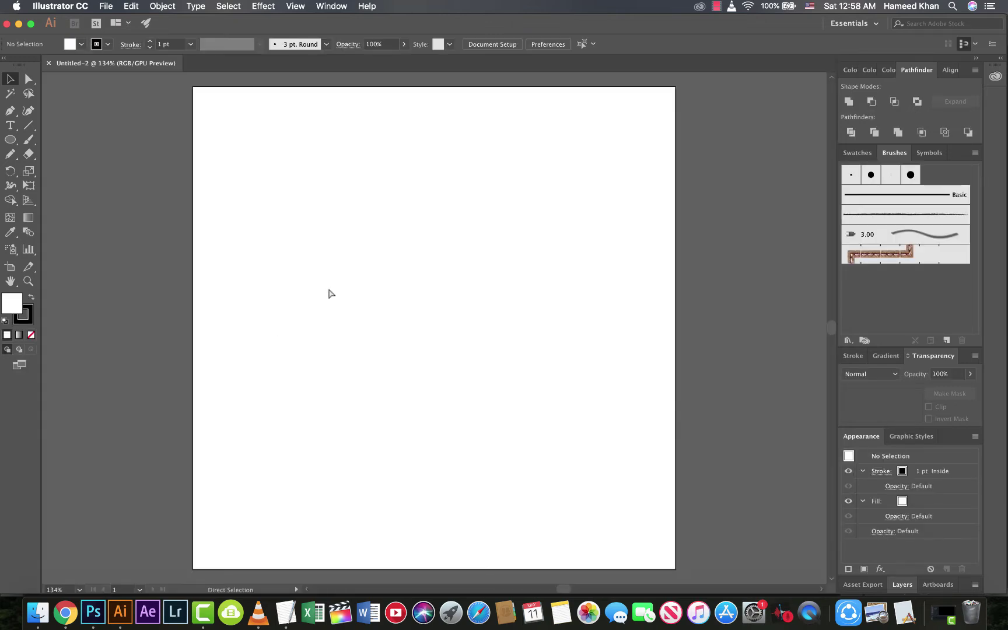
key(super+1)
mouse_move(430, 279)
mouse_down()
mouse_move(452, 267)
mouse_move(432, 282)
mouse_up()
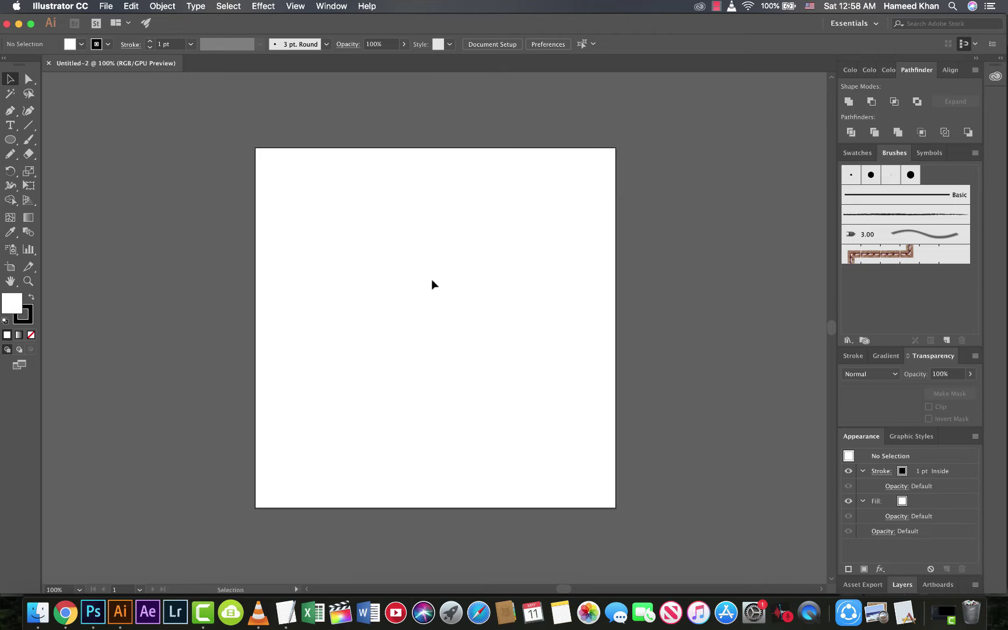
key(shift+o)
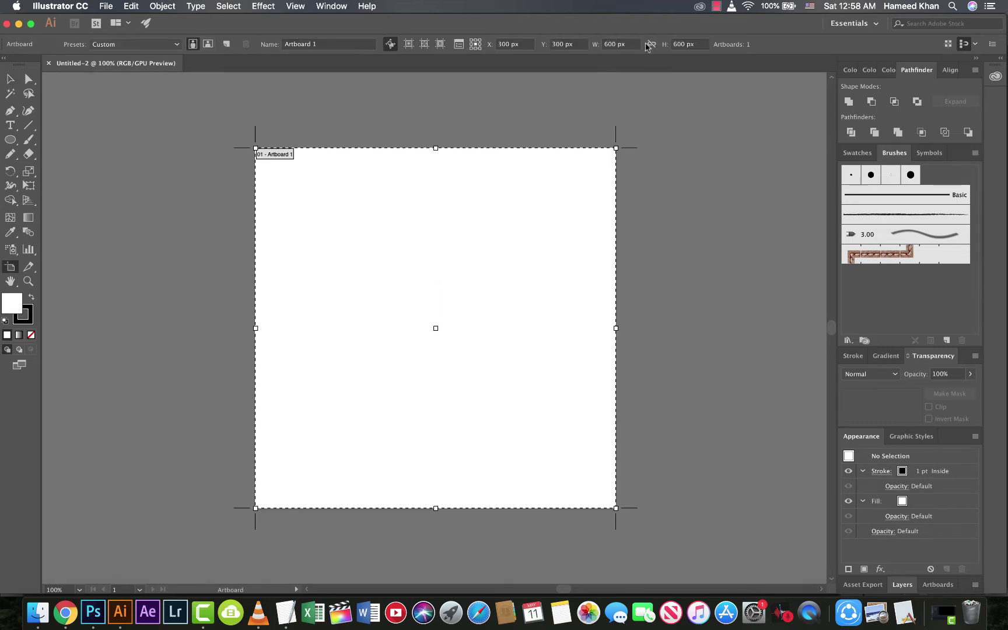
key(Escape)
scroll(416, 279, down, 2)
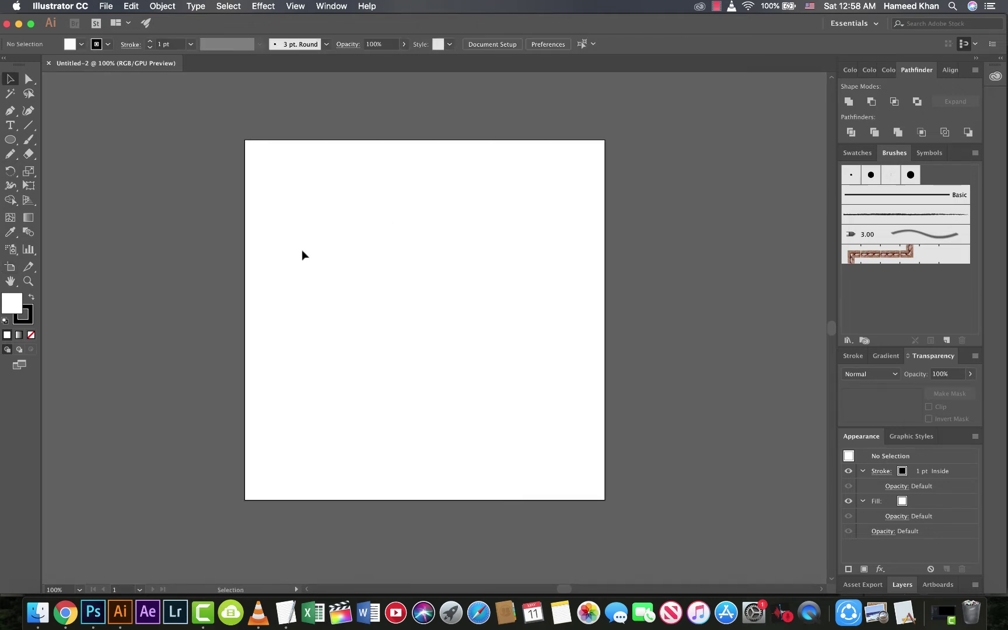
Start a half-nib outline with the Pen tool: a horizontal top edge about 26 px long and a side slanting outward to X 345.5, Y 283.5 px.
click(10, 110)
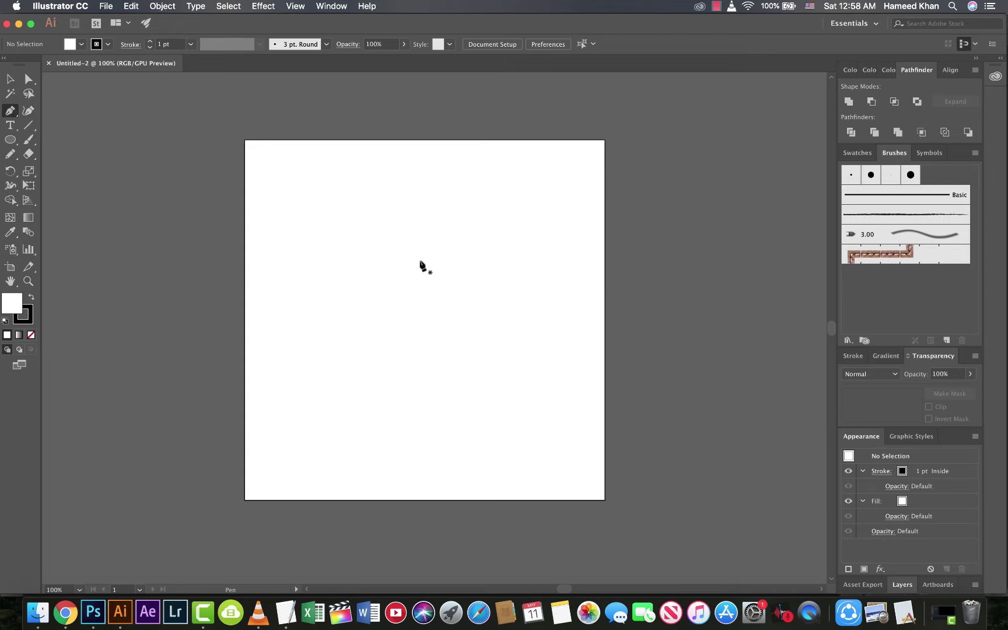
drag(425, 292, 424, 261)
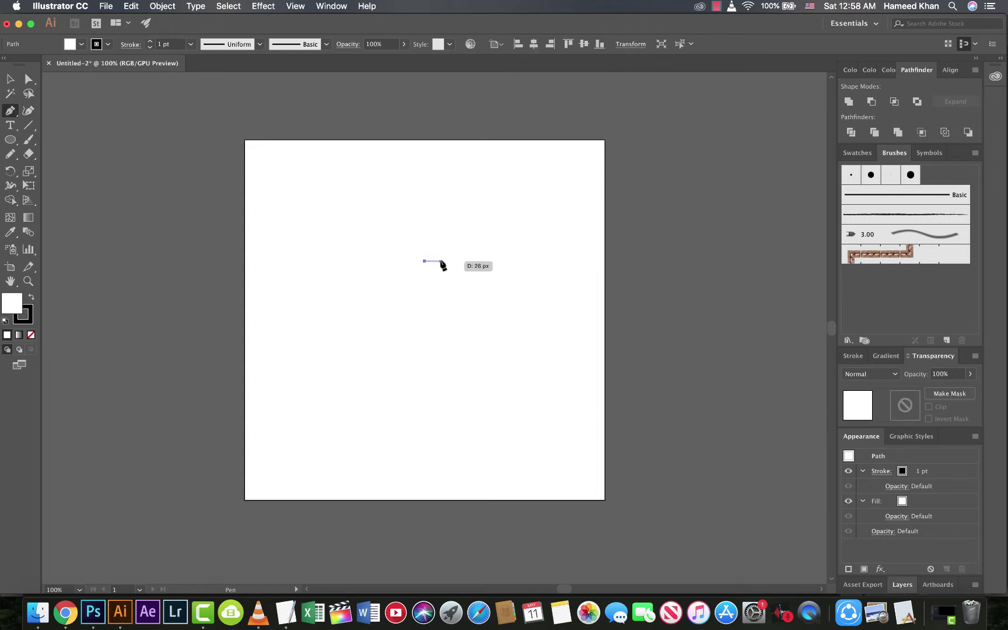
click(442, 262)
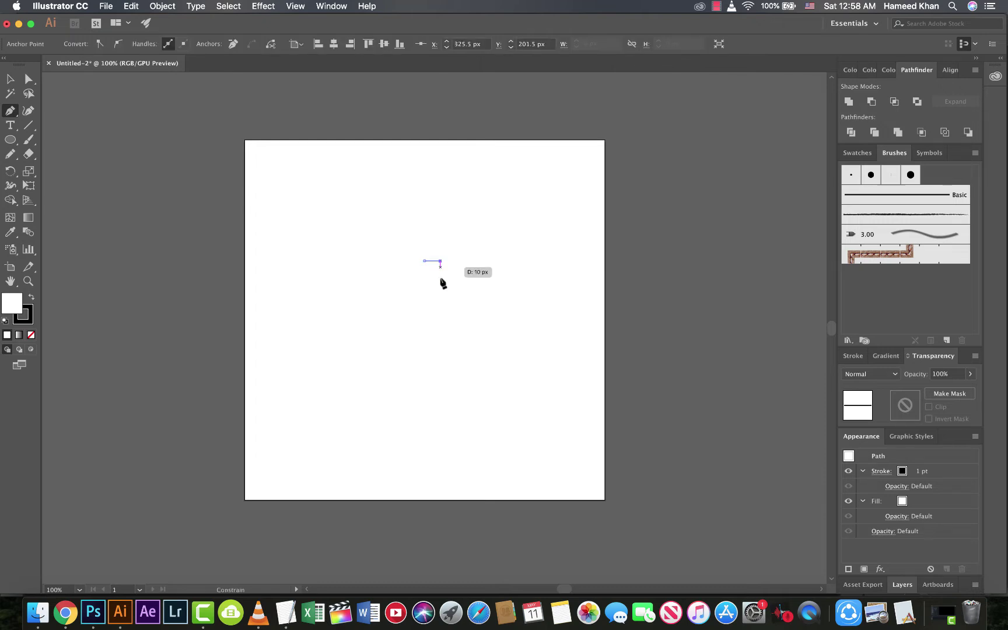
click(453, 310)
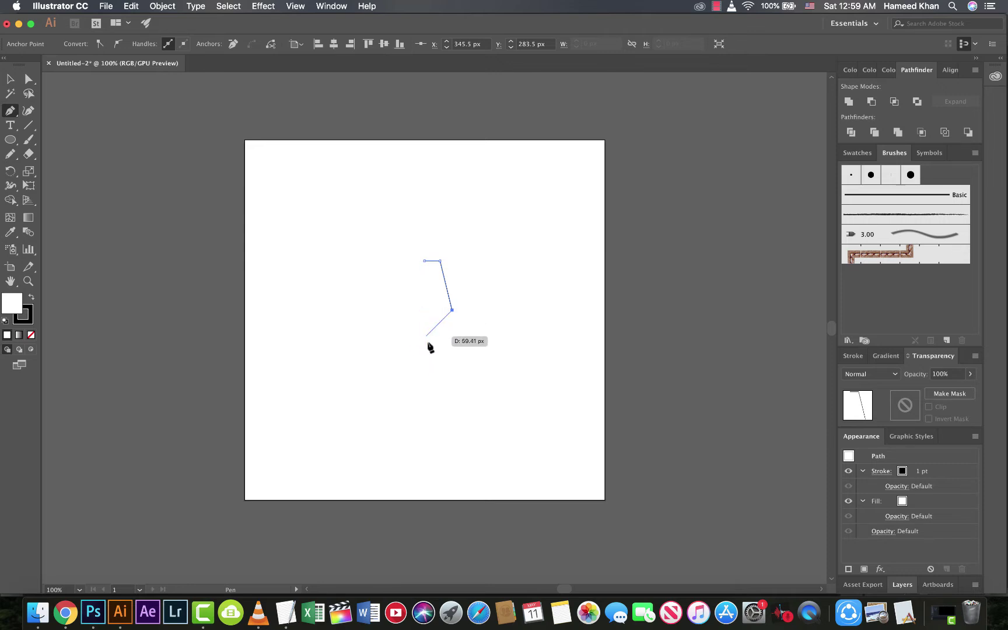
Turn Smart Guides off and back on.
click(296, 6)
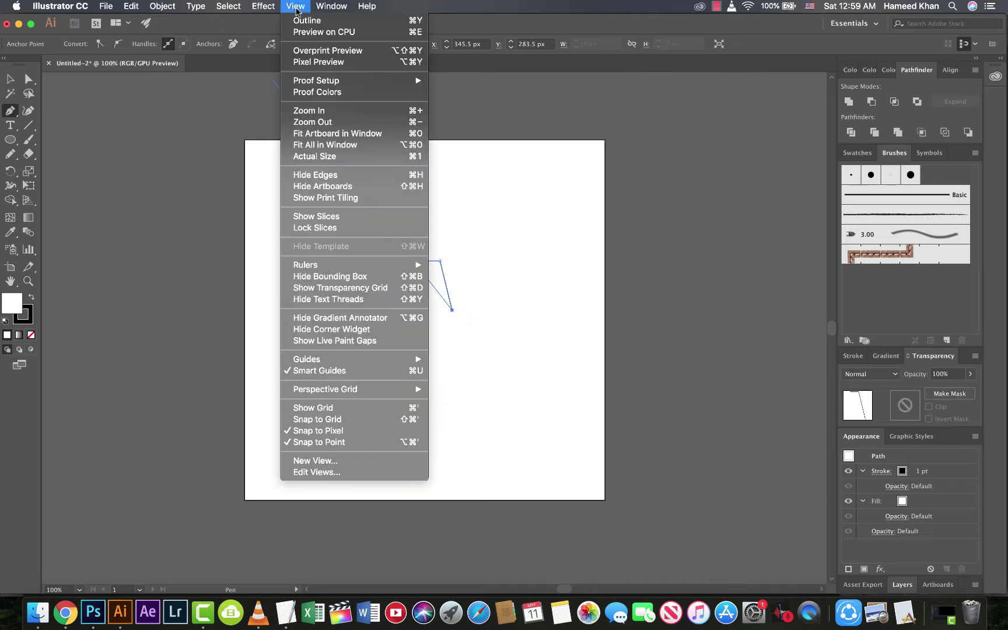
click(324, 372)
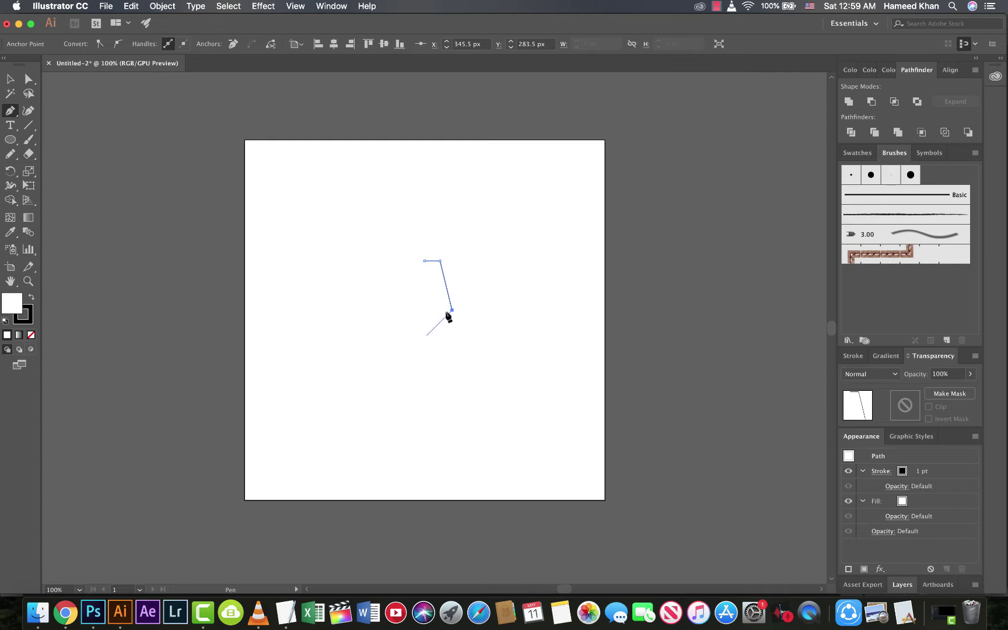
click(297, 7)
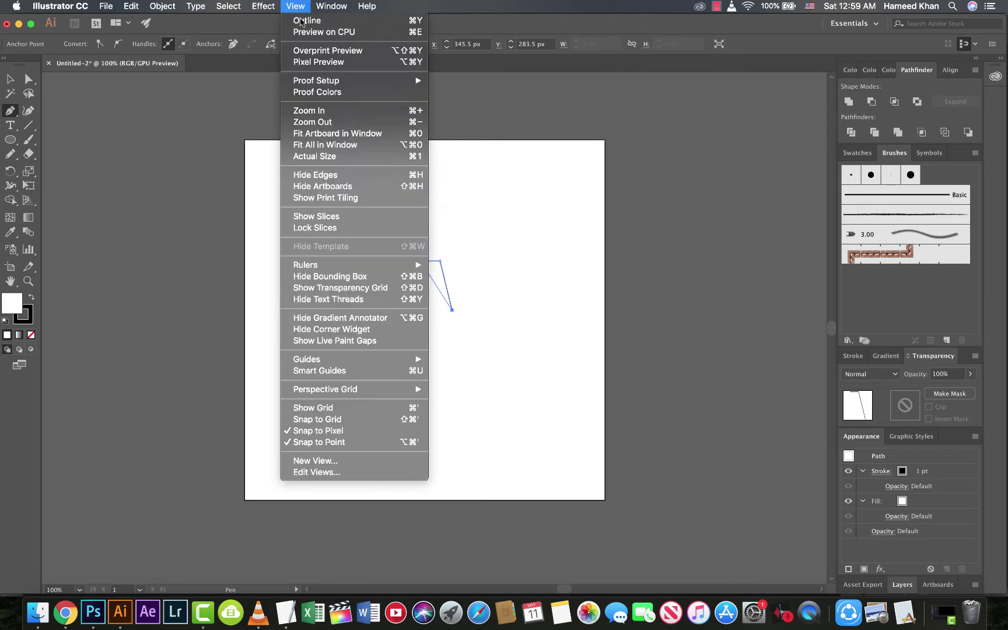
click(322, 369)
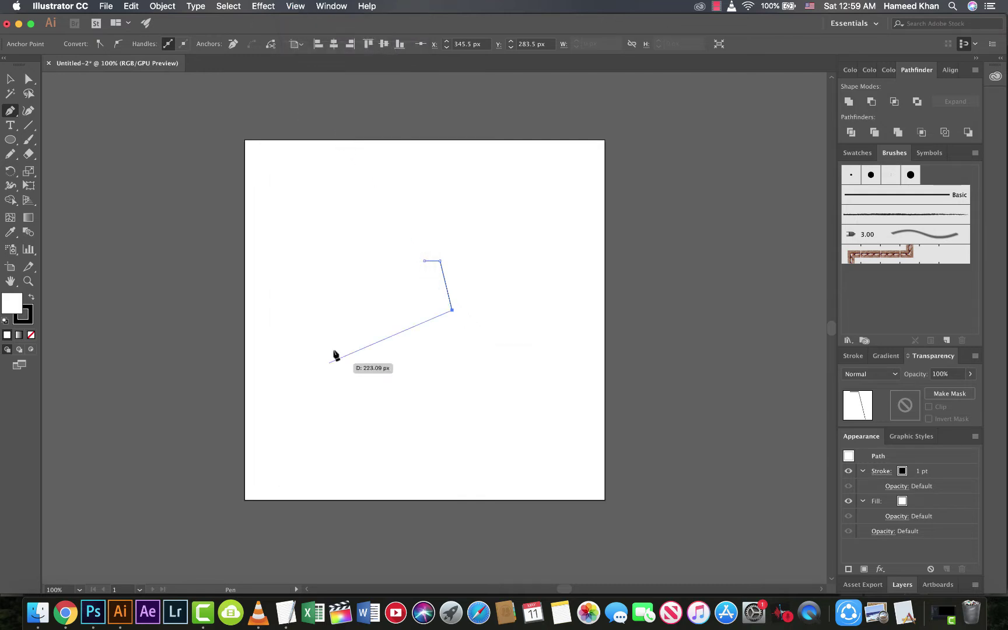
Add the nib's tip at X 299.5, Y 337.5 px and close the half-nib outline with a straight vertical edge.
click(424, 342)
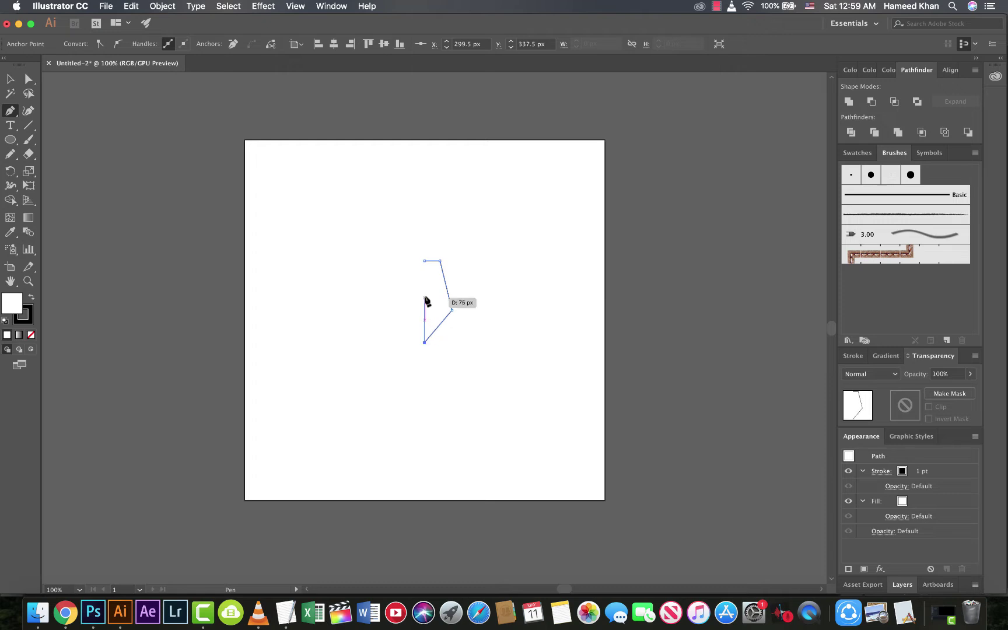
click(425, 260)
key(v)
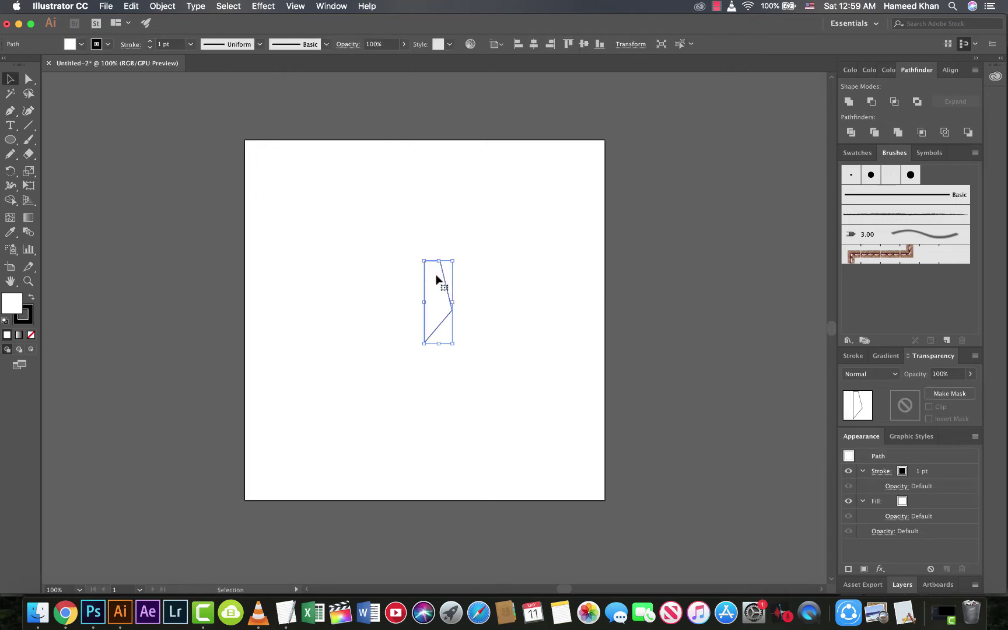
Create a reflected copy of the half-nib shape across the vertical axis.
right_click(437, 279)
mouse_move(466, 448)
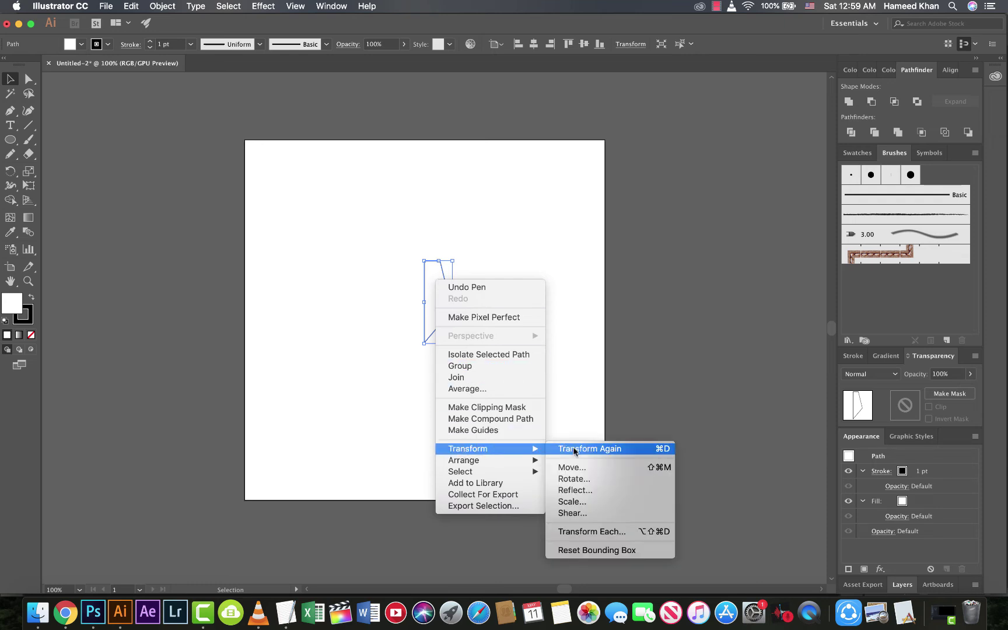
click(573, 490)
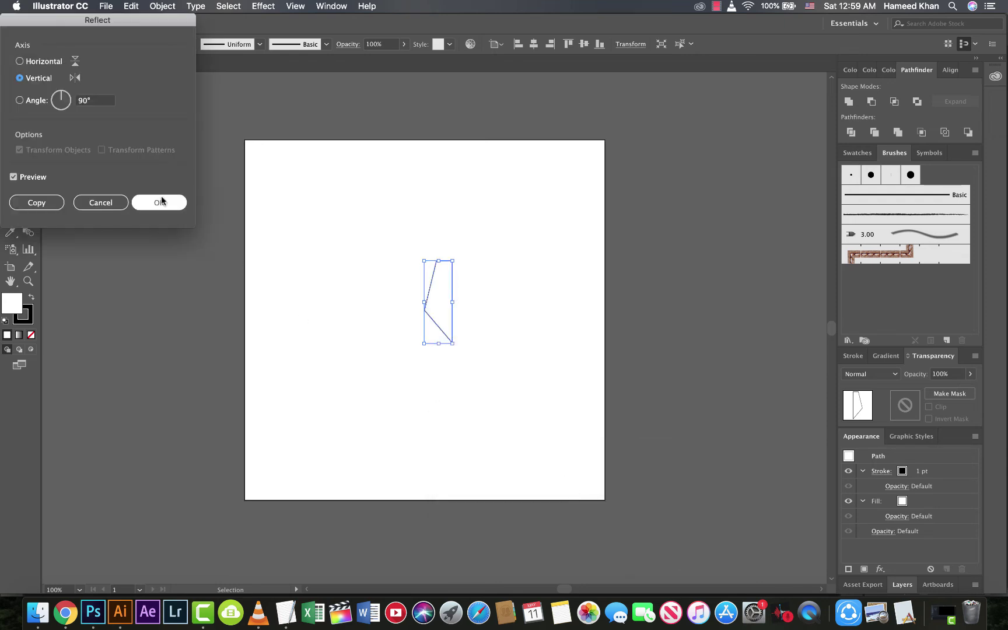
click(36, 202)
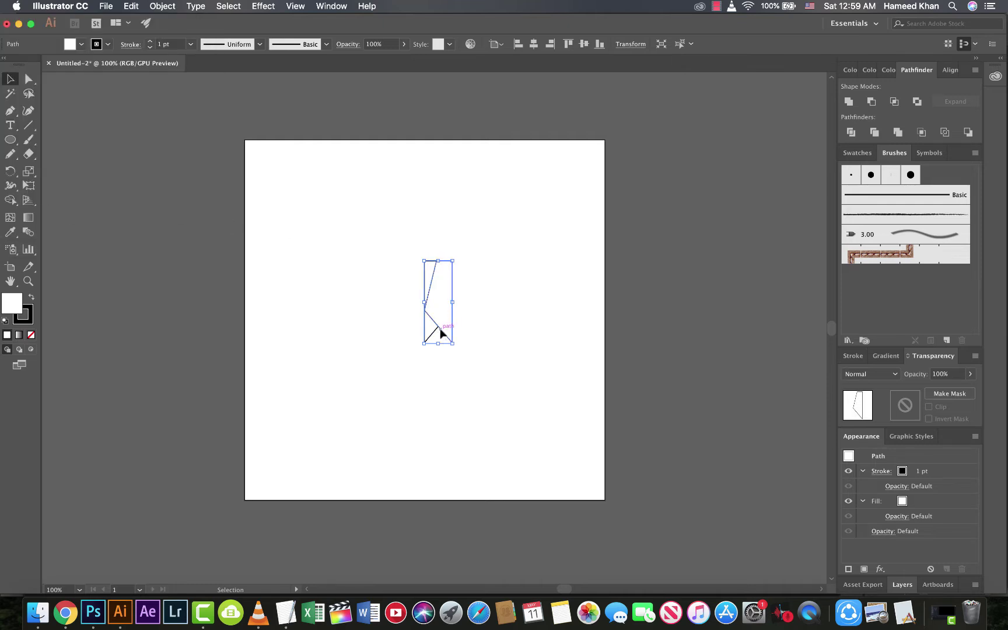
Move the mirrored copy to the left of the original so their straight vertical edges meet and form a complete nib.
drag(441, 330, 411, 332)
key(super+z)
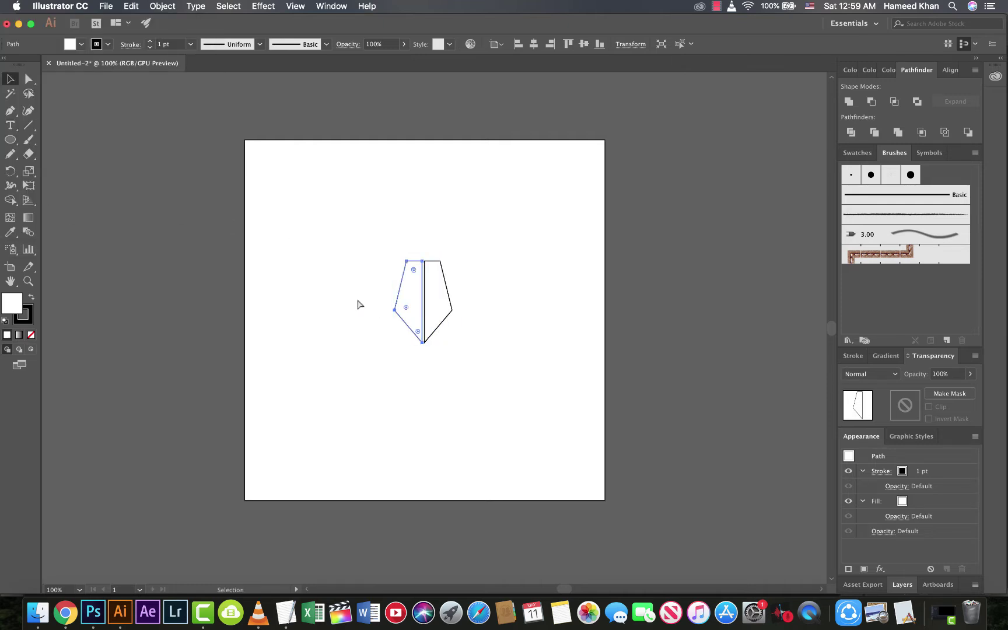
key(super+equal)
key(super+equal)
drag(424, 287, 366, 292)
click(261, 255)
scroll(263, 263, down, 2)
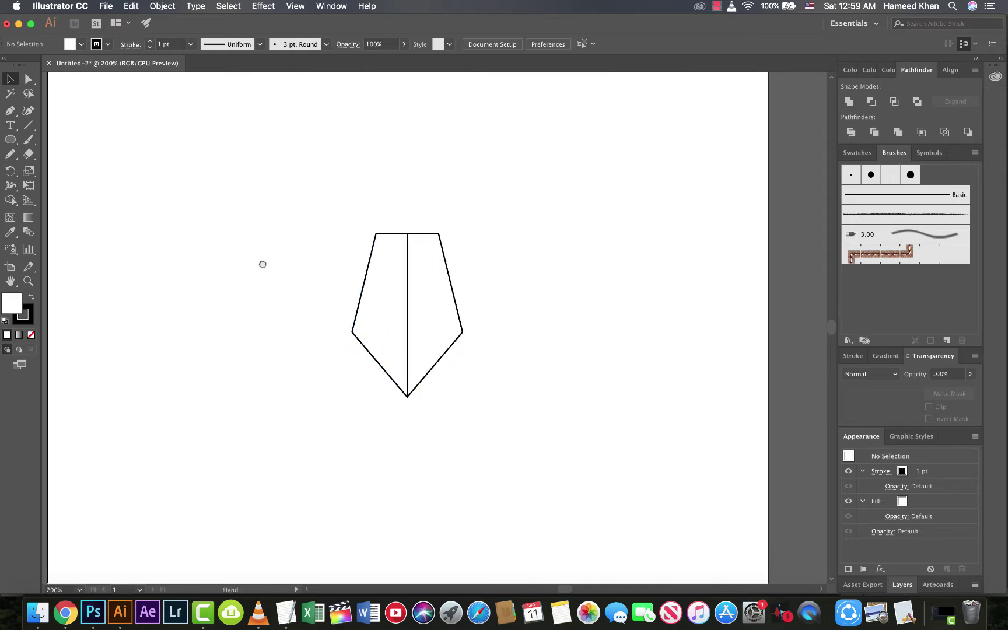
Unite the two nib halves into a single shape with Pathfinder.
drag(241, 154, 591, 437)
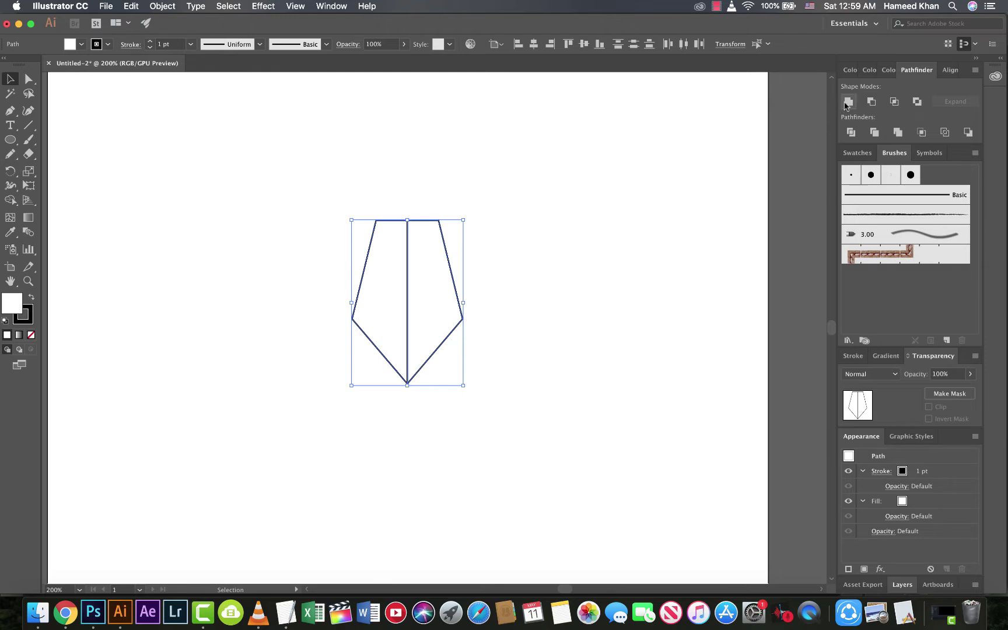
click(331, 6)
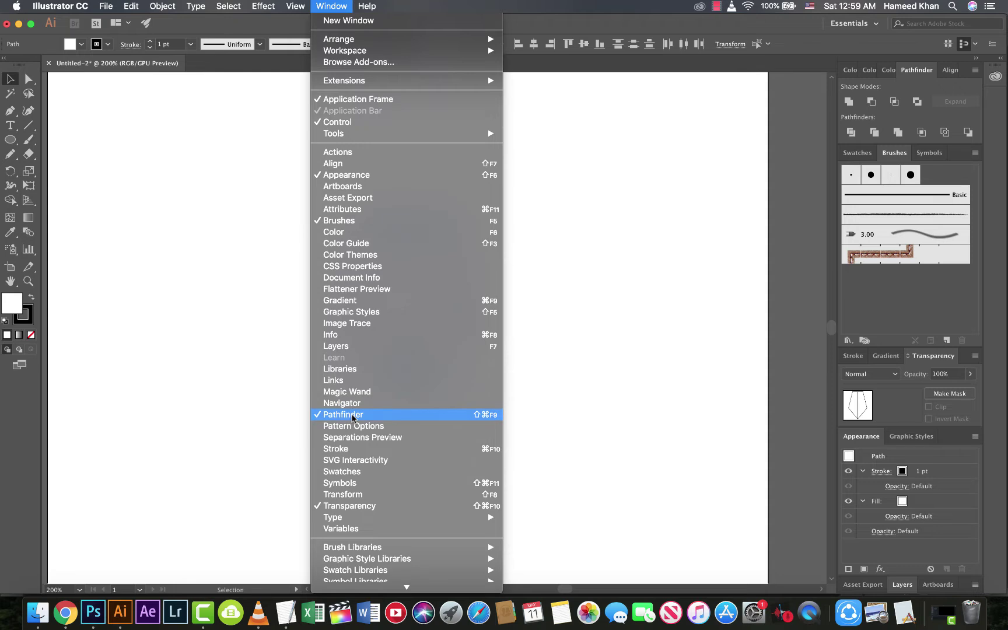
click(847, 104)
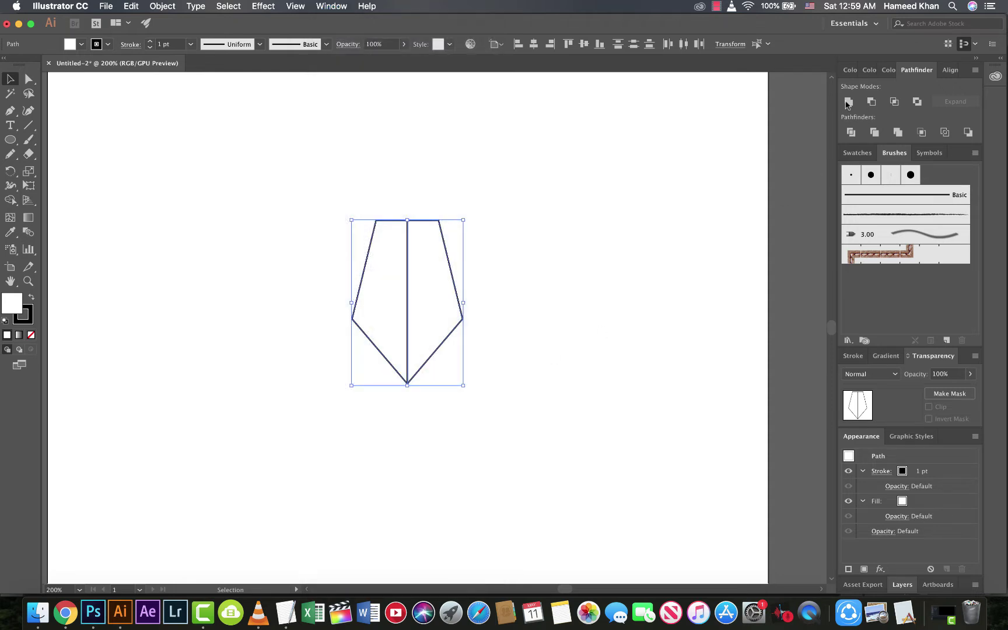
click(565, 192)
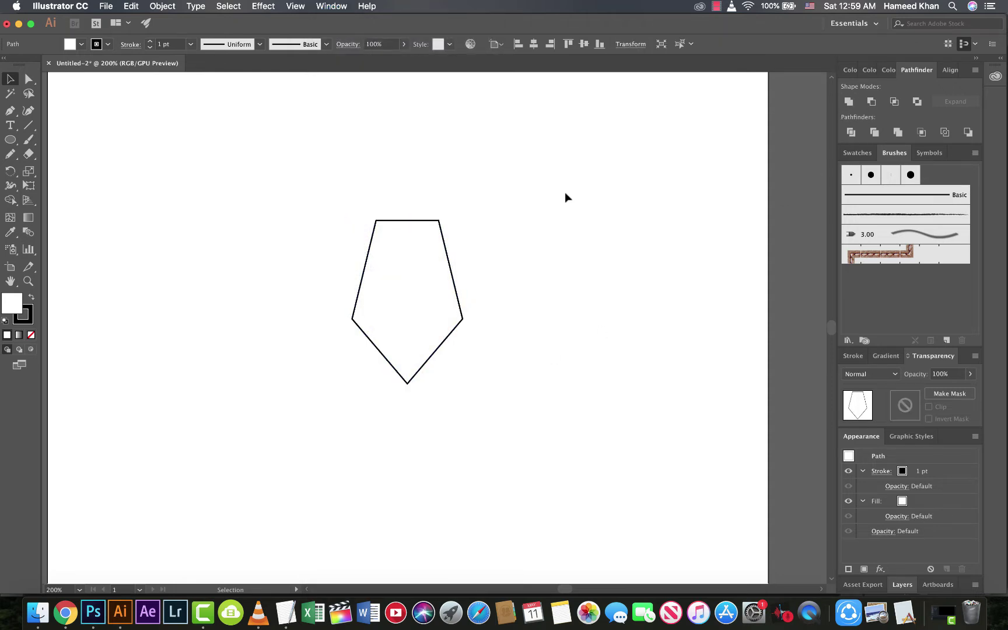
Draw a straight vertical Pen tool line along the nib's centre, from just below the tip up to Y 258.5 px.
key(super+equal)
key(super+equal)
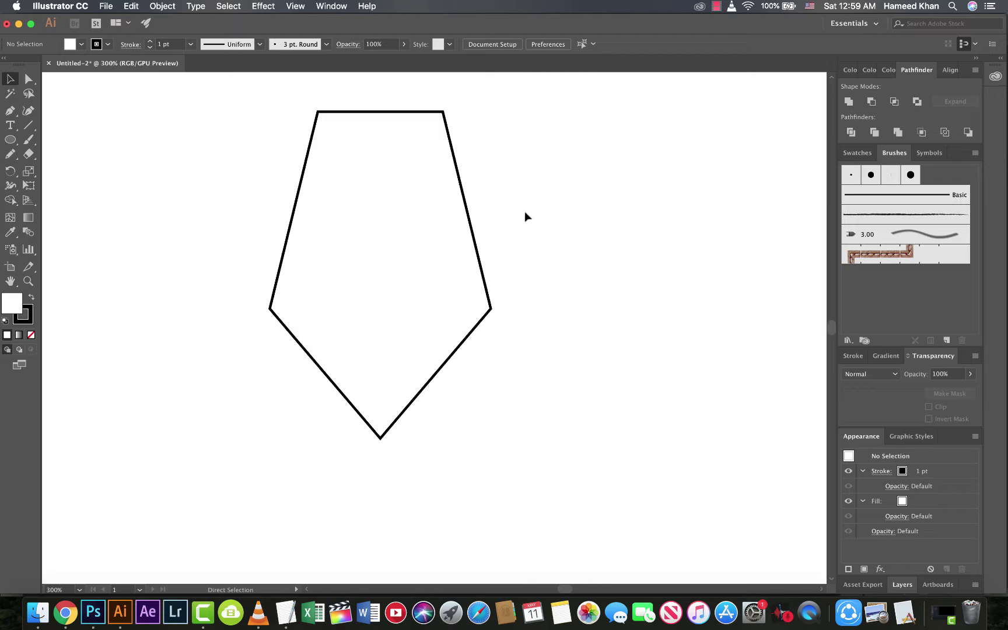
scroll(528, 262, up, 3)
scroll(535, 303, down, 1)
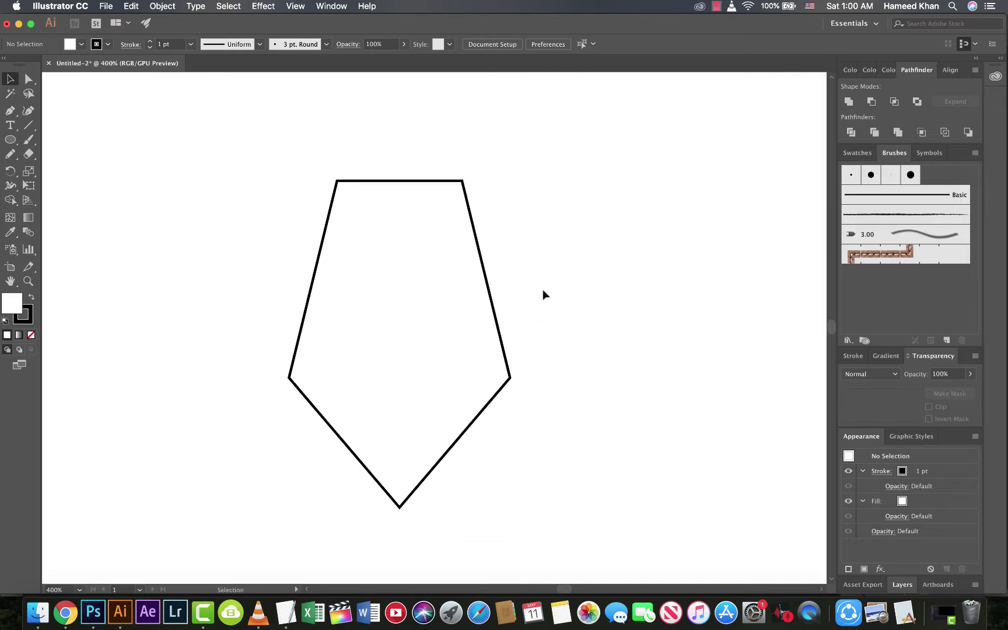
click(11, 111)
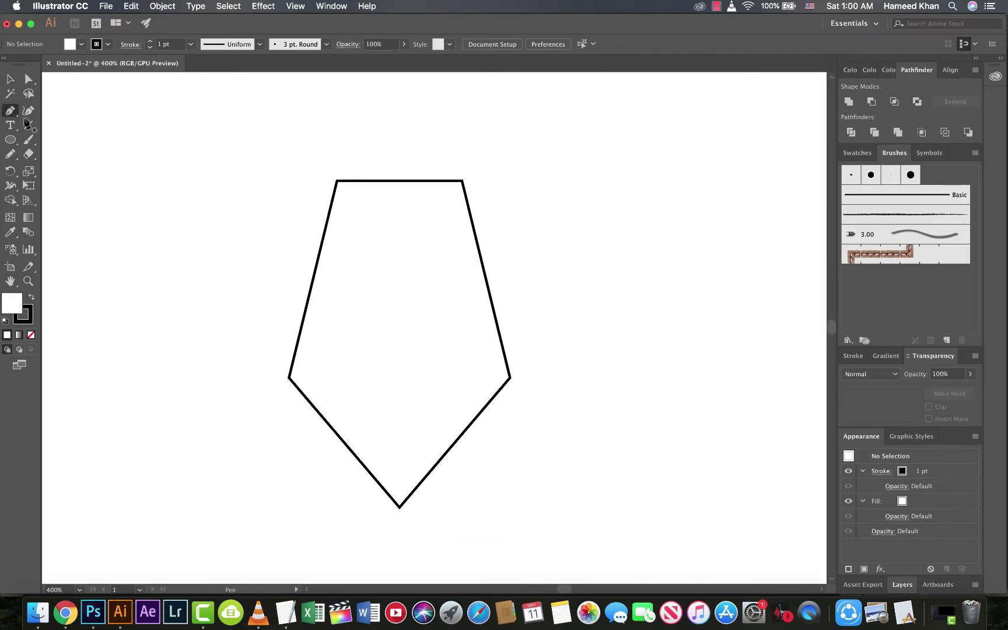
click(399, 520)
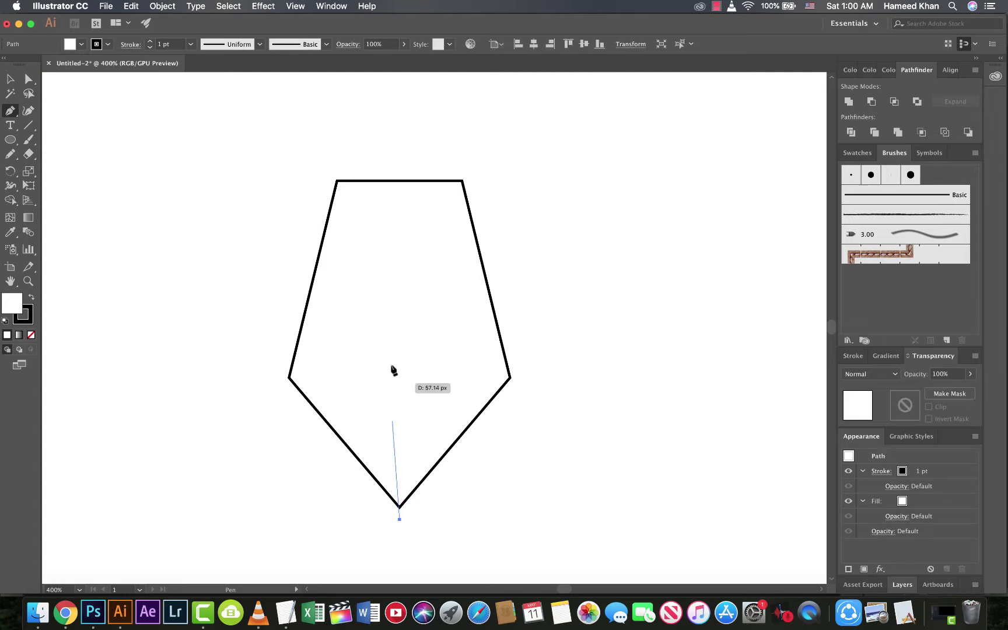
click(399, 318)
key(v)
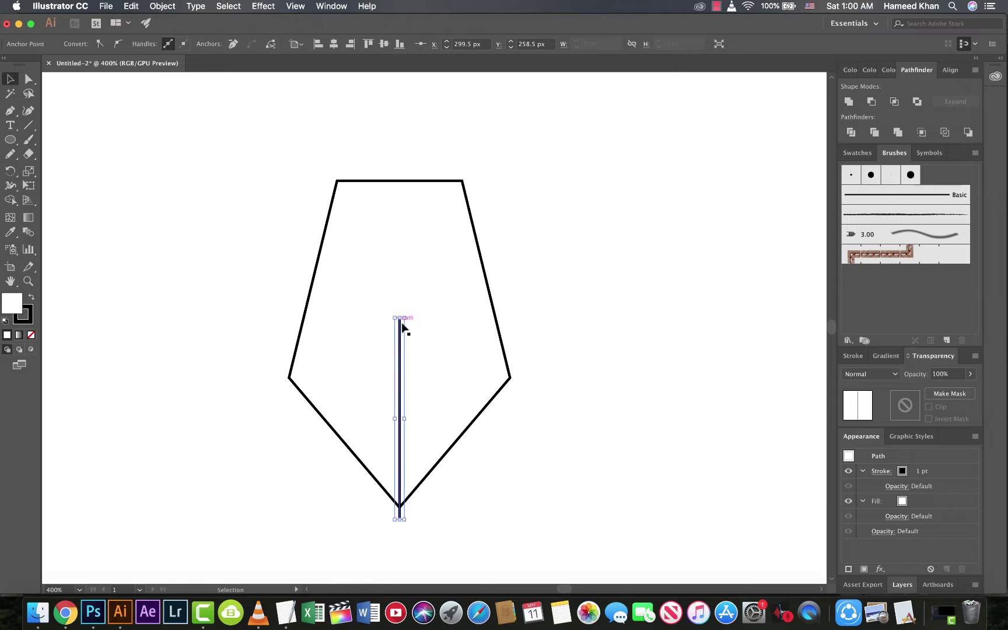
Fill the nib shape with black.
click(248, 341)
click(400, 351)
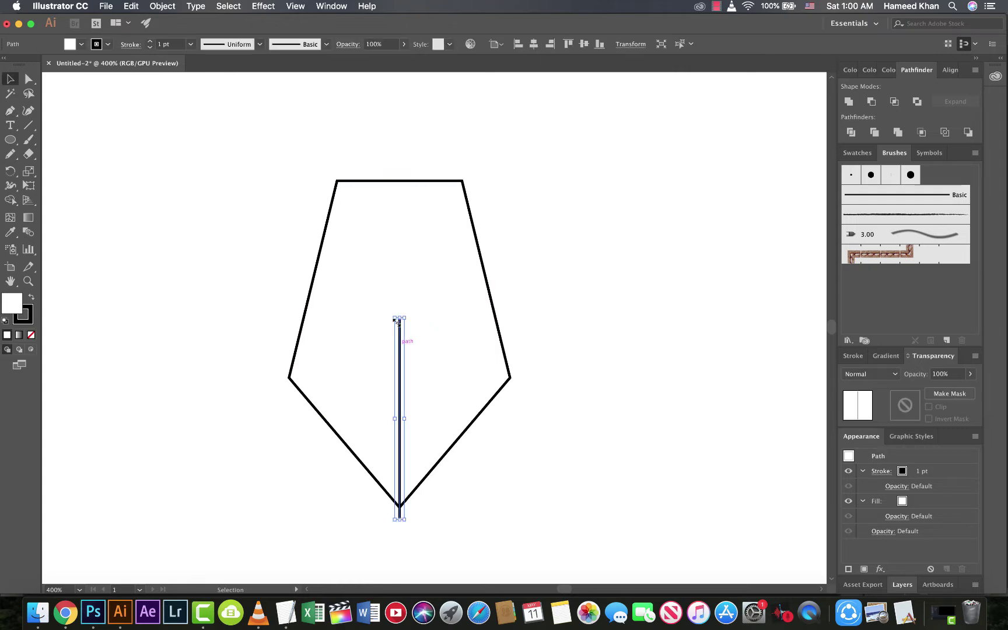
click(362, 182)
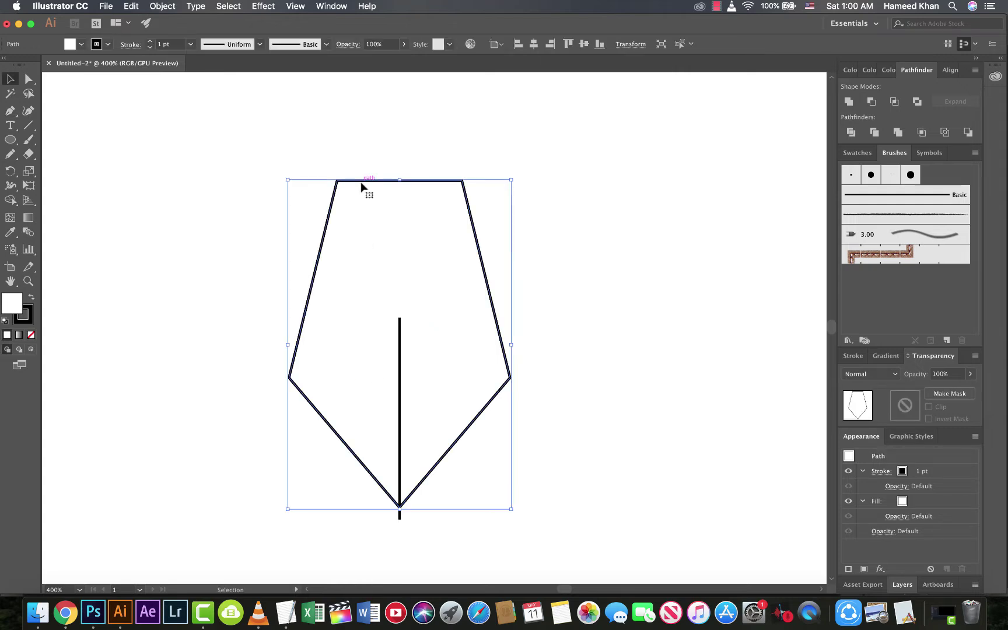
click(70, 46)
click(35, 63)
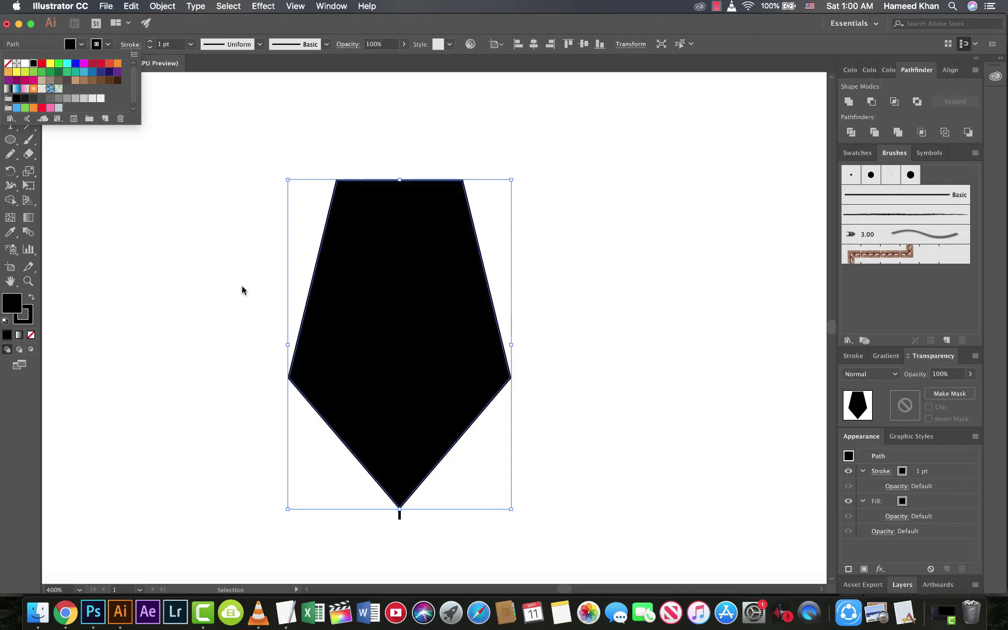
Change the vertical centre line's stroke colour to white.
click(401, 518)
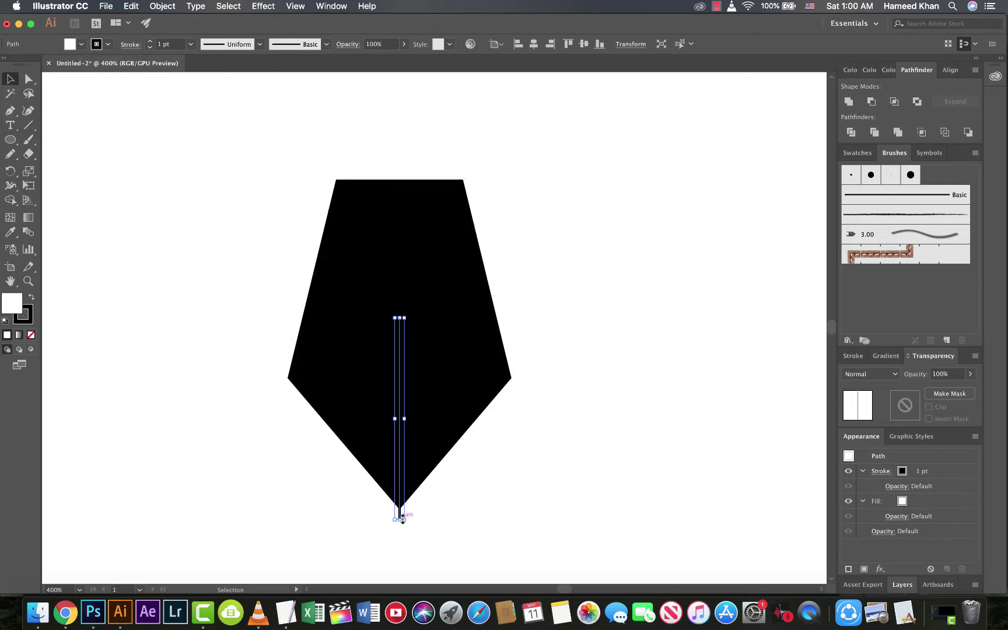
click(107, 47)
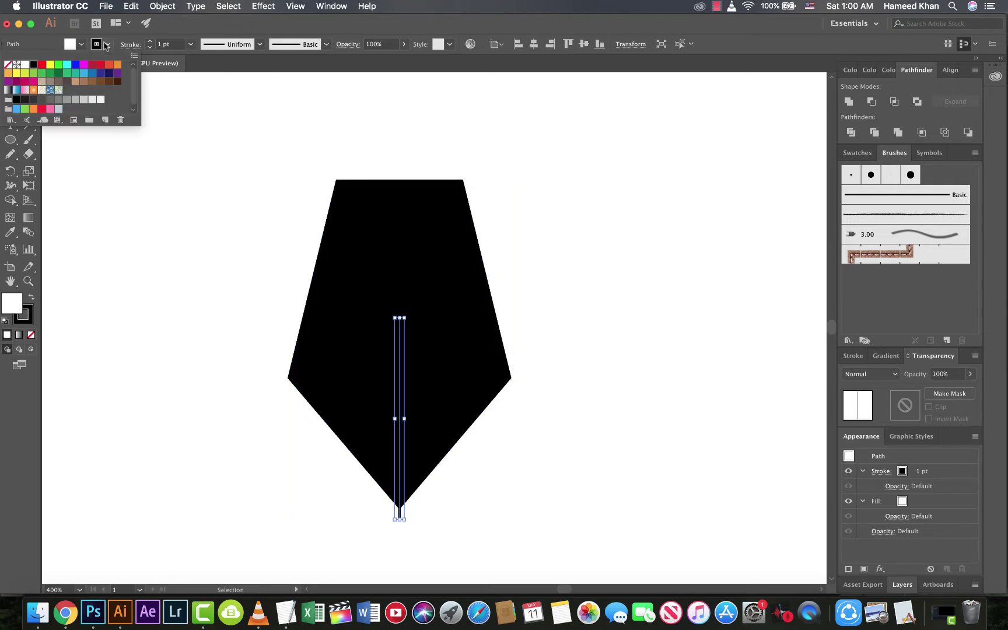
click(25, 64)
click(202, 271)
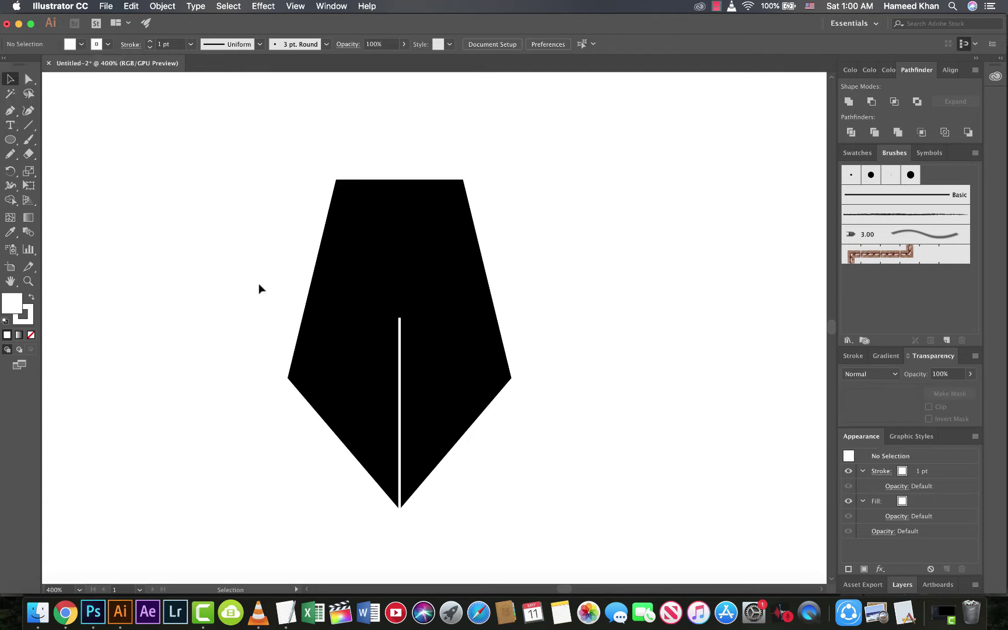
Set the white centre line's stroke weight to 5 pt.
click(401, 400)
click(178, 45)
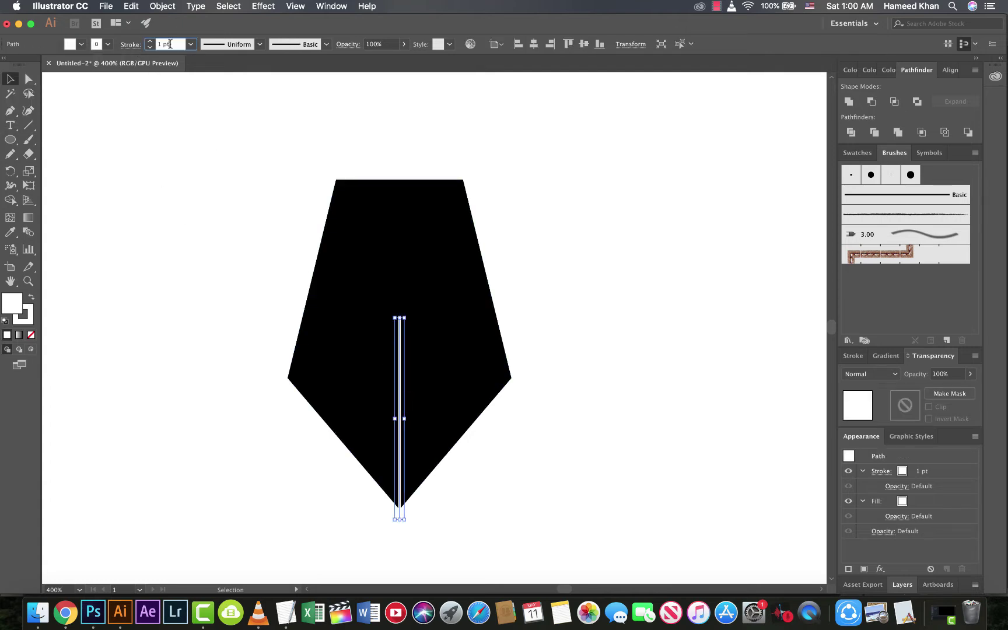
text(4)
key(Return)
key(Up)
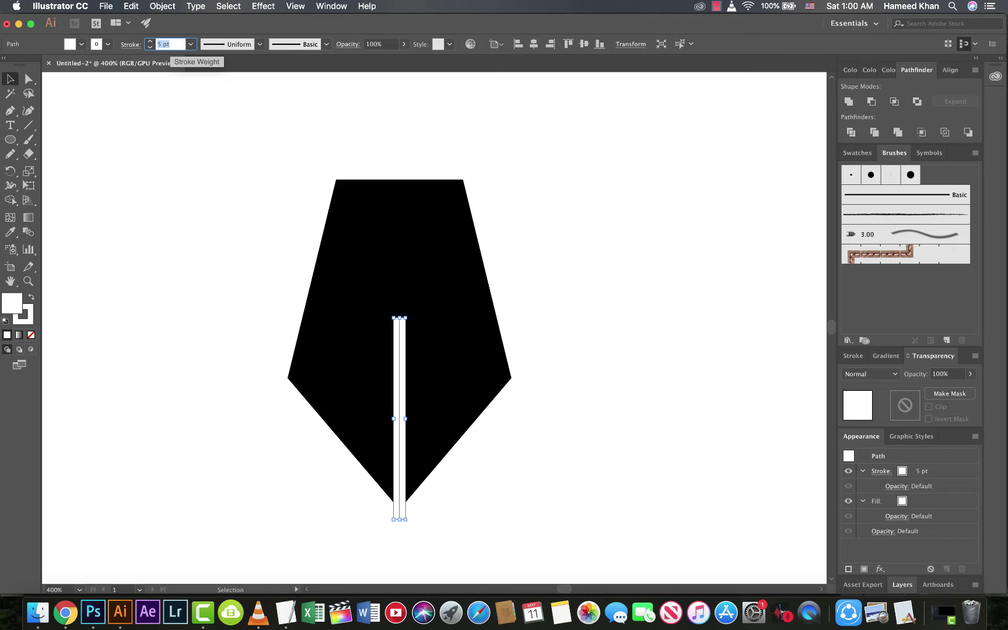
click(218, 173)
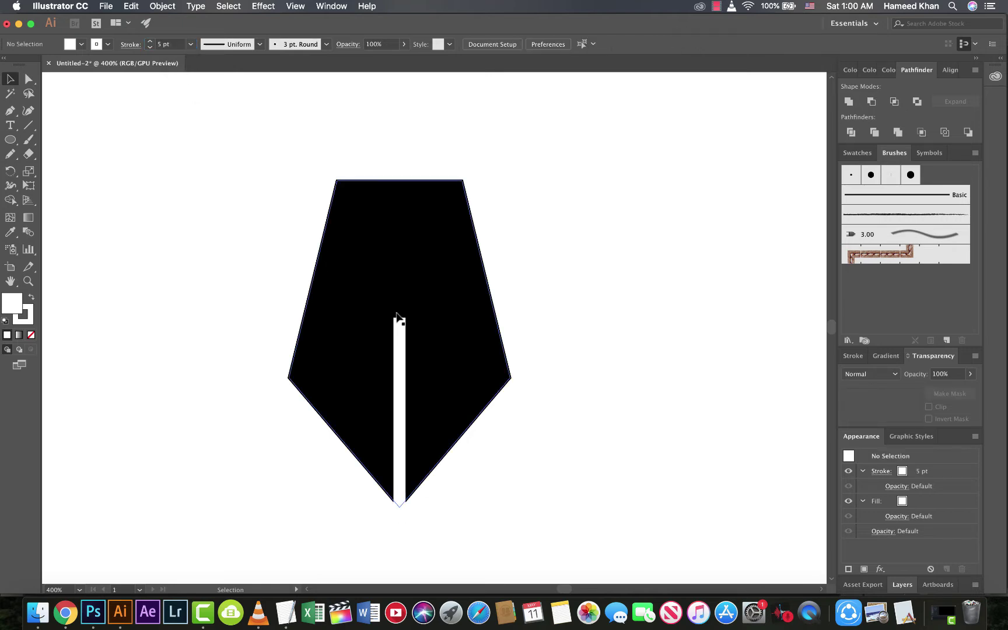
Draw a white circle about 20 px in diameter centred on the upper end of the nib's slit line.
drag(10, 140, 54, 174)
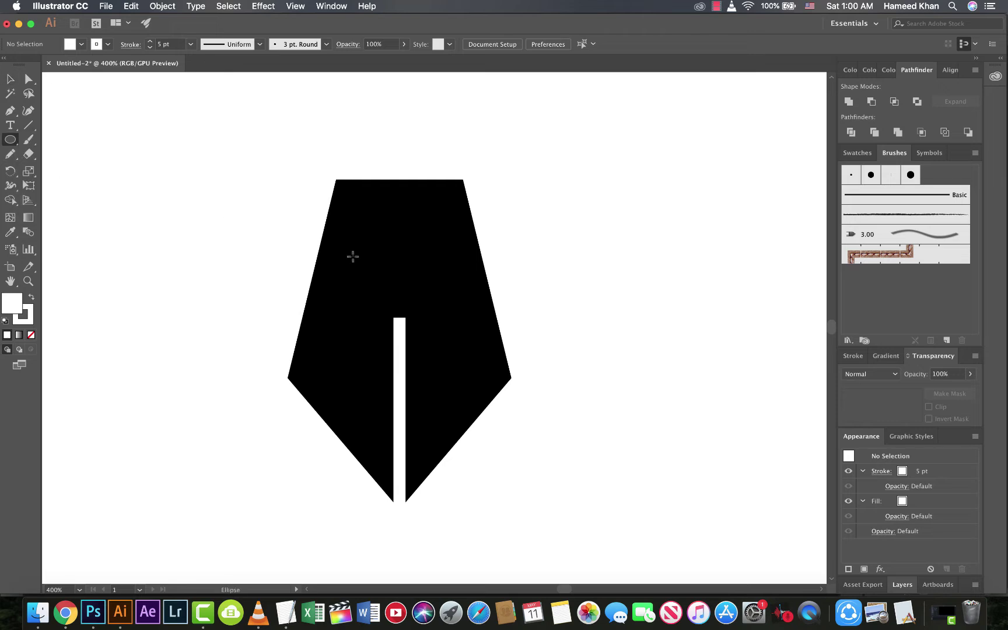
drag(399, 319, 387, 342)
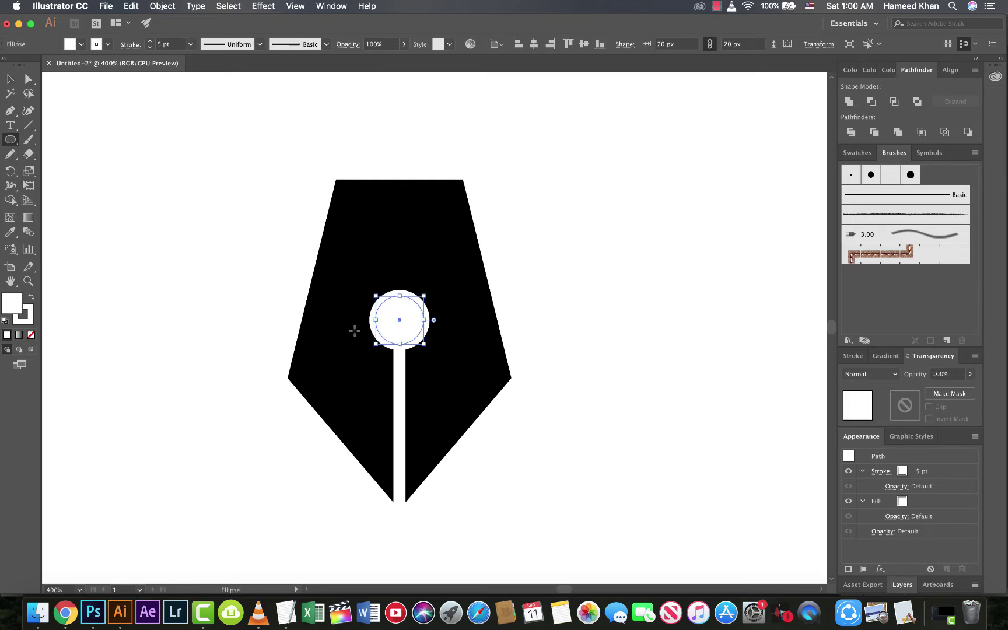
key(v)
click(225, 231)
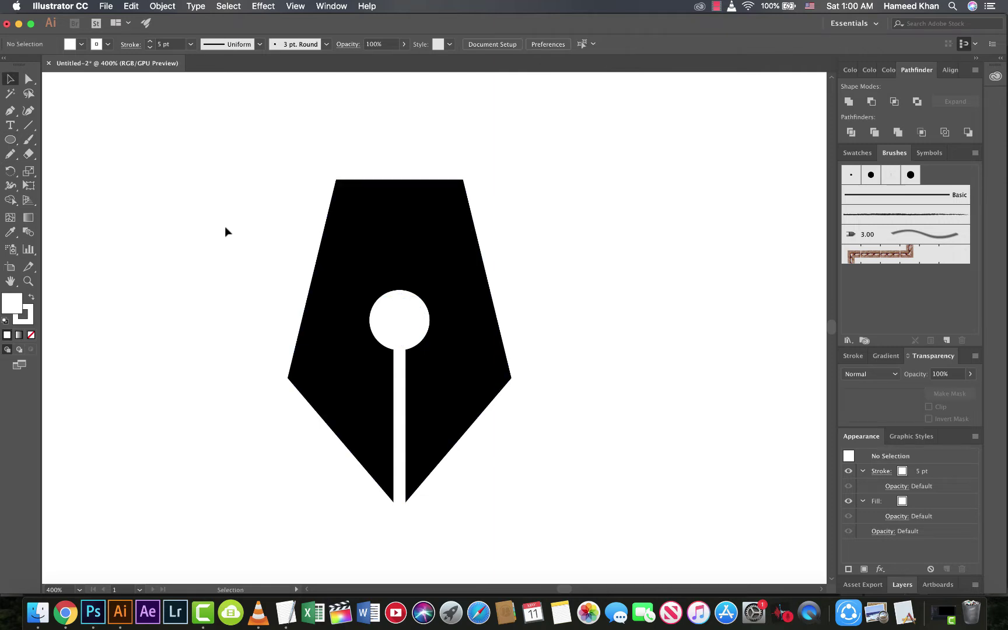
Shrink the white circle slightly about its centre, keeping it on the slit's upper end.
key(super+minus)
key(super+minus)
key(super+minus)
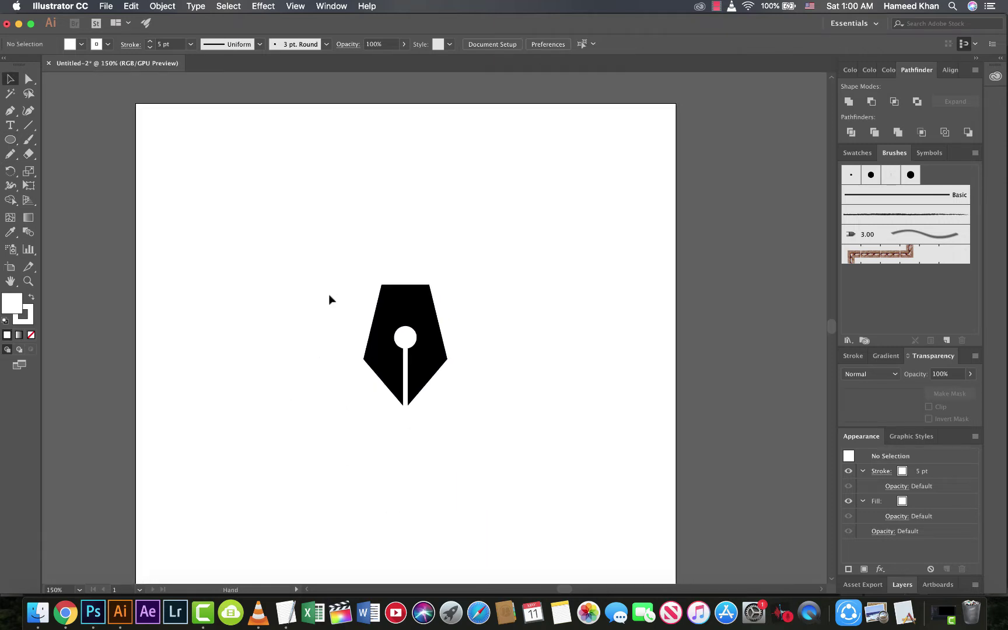
key(super+plus)
click(393, 342)
key(super+plus)
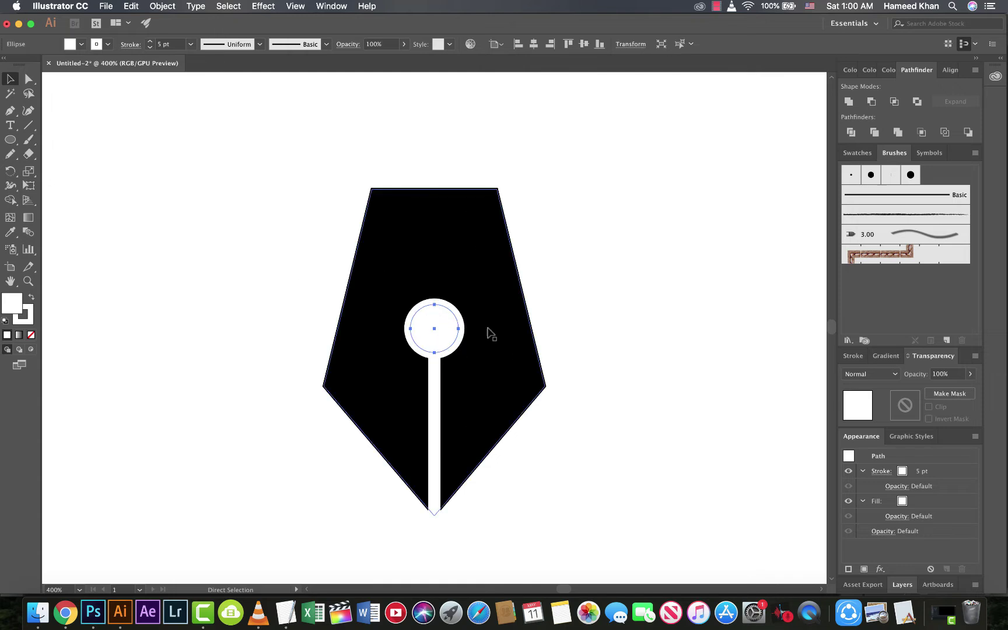
key(super+plus)
drag(473, 290, 466, 293)
click(636, 271)
key(super+minus)
key(super+minus)
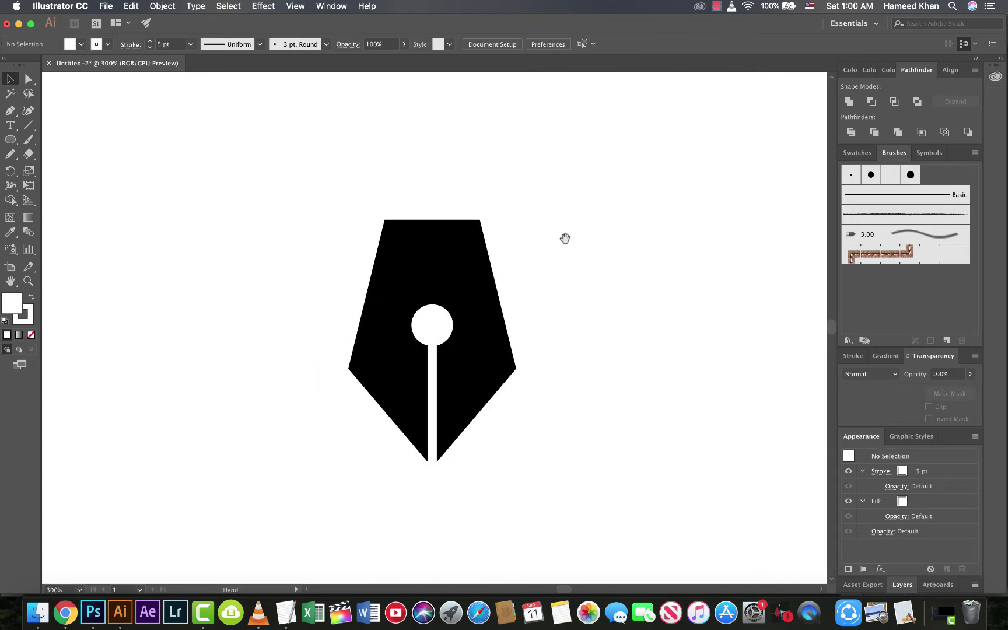
Expand the fill and stroke of the white circle and centre line, and unite them into one shape.
click(444, 333)
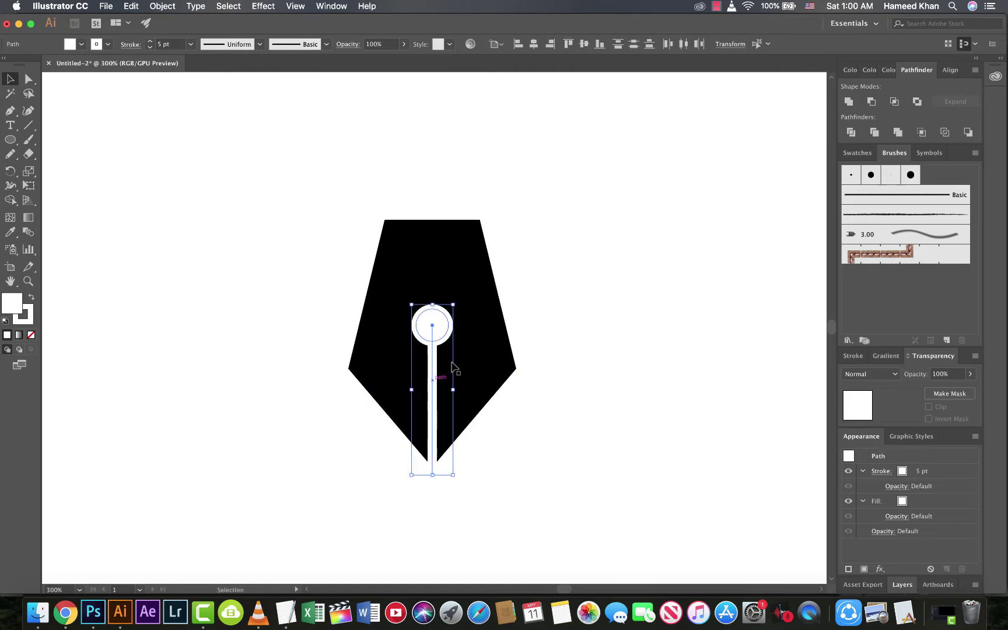
click(163, 6)
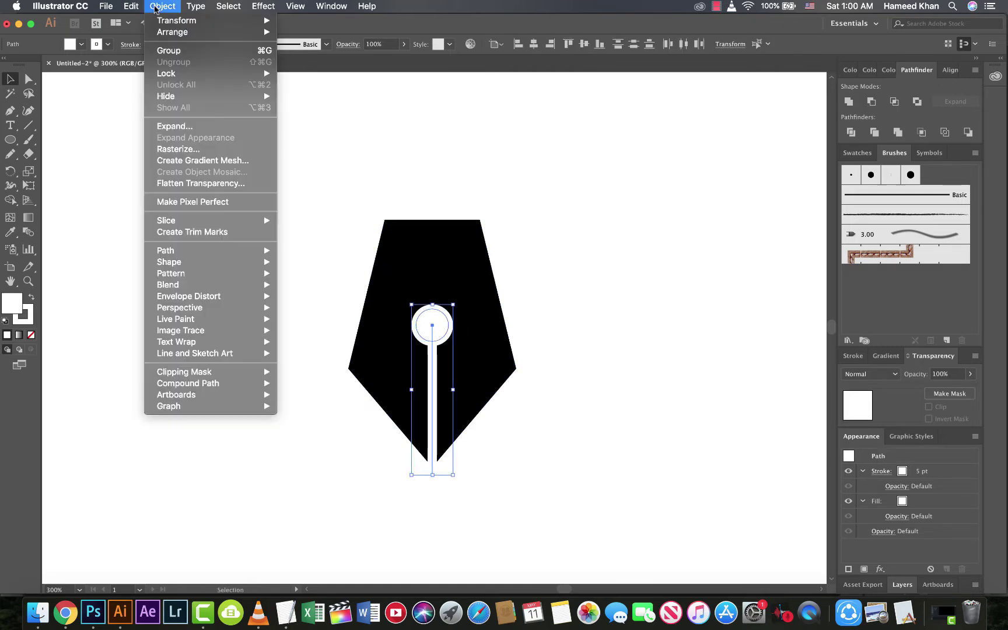
click(172, 127)
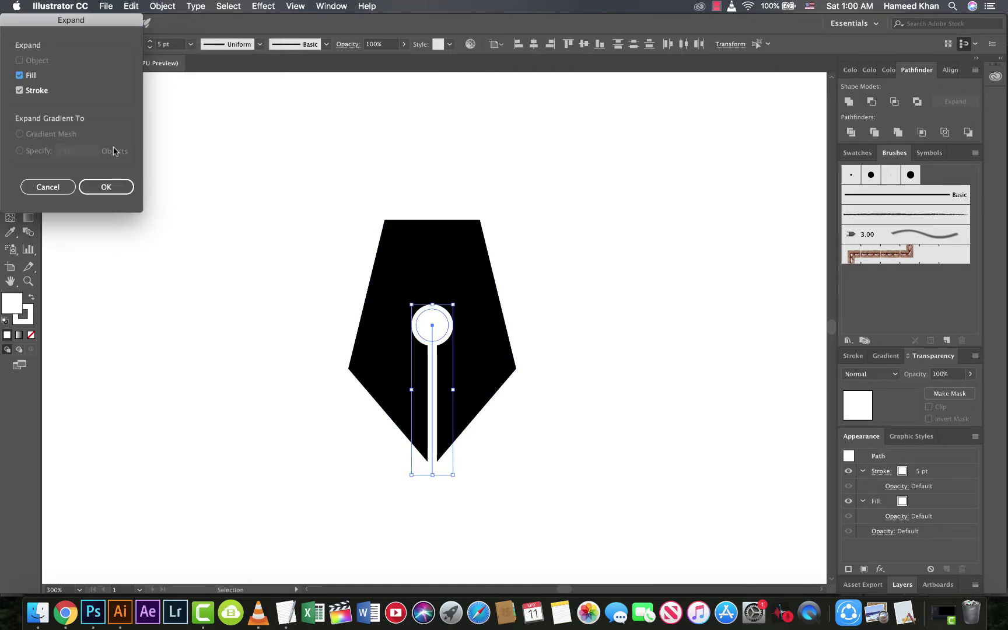
click(107, 187)
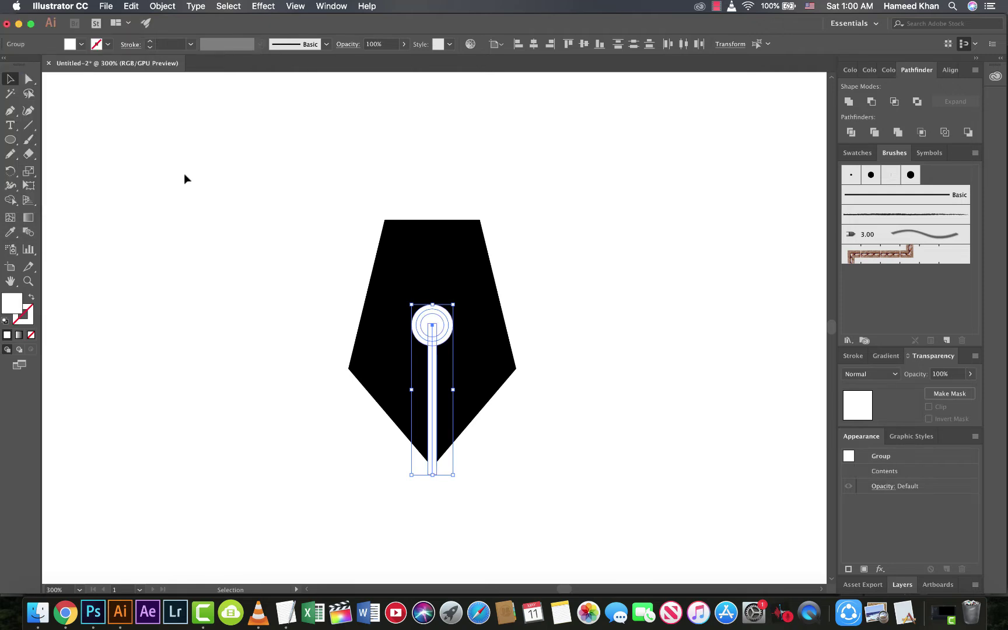
click(849, 101)
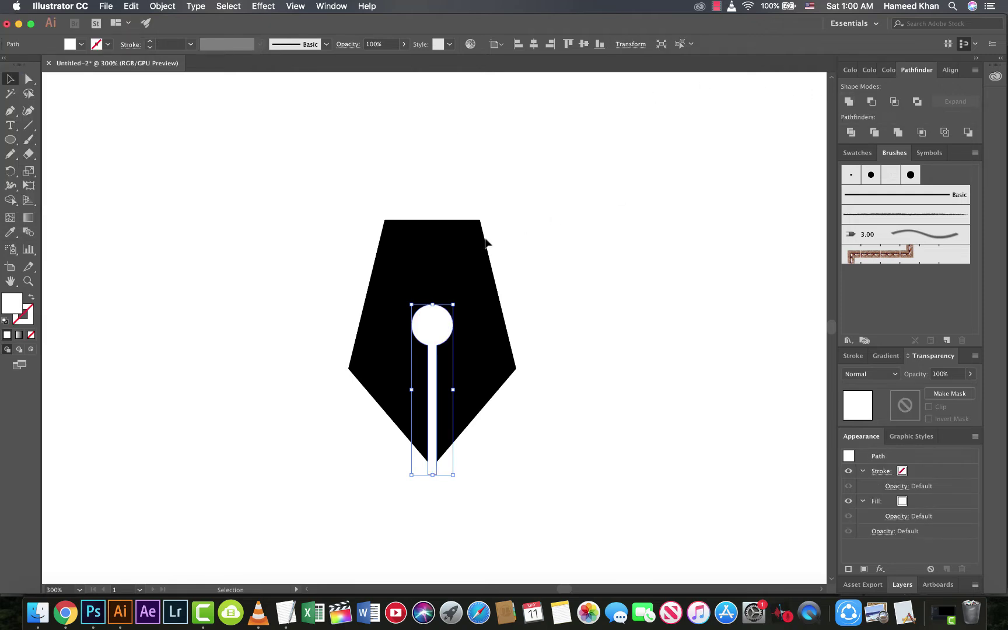
Divide the black nib with the united white shape using Pathfinder, and ungroup the resulting pieces.
shift+click(454, 255)
shift+click(454, 255)
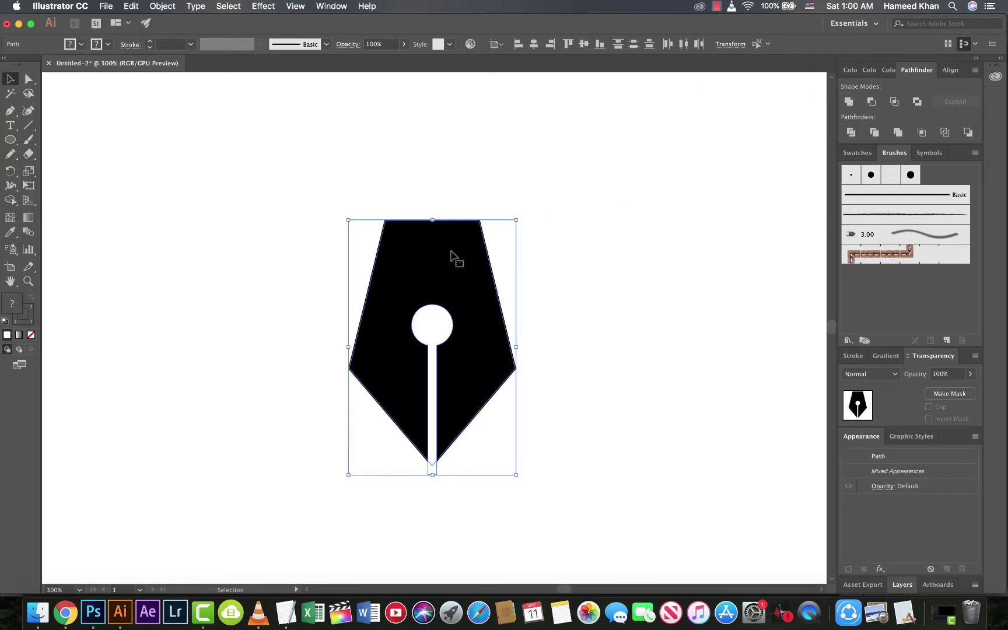
click(850, 134)
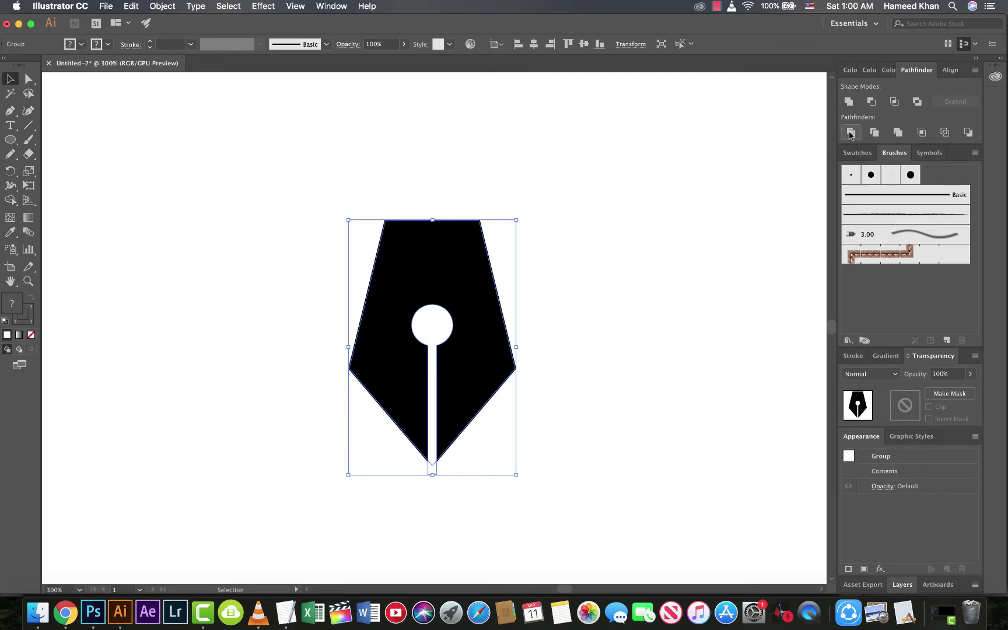
right_click(422, 281)
click(443, 369)
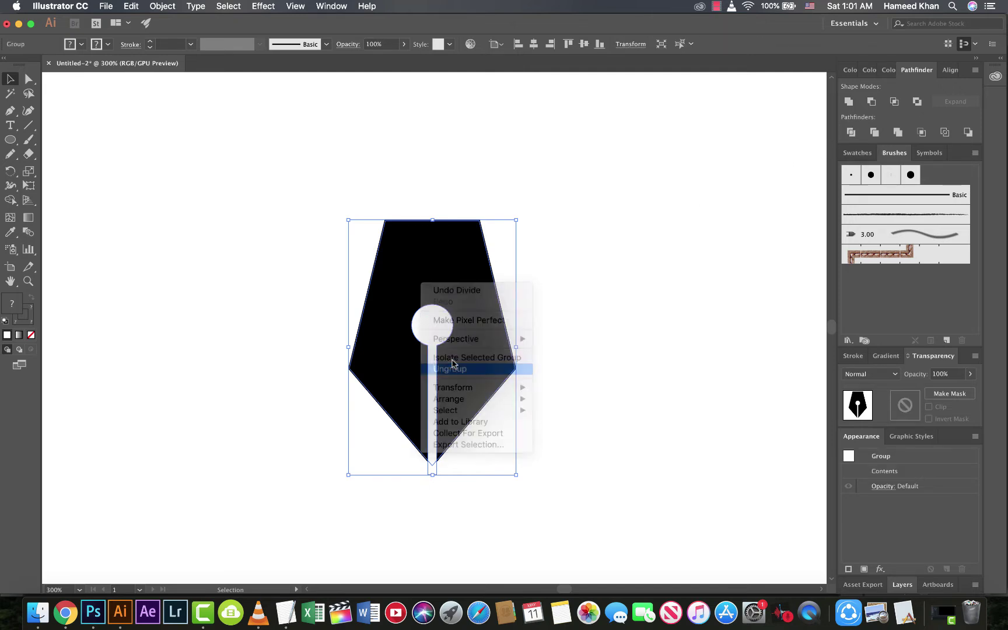
click(304, 307)
Delete the white slit piece and the leftover fragment beyond the nib's tip, using outline view, and return to preview.
click(439, 333)
click(427, 502)
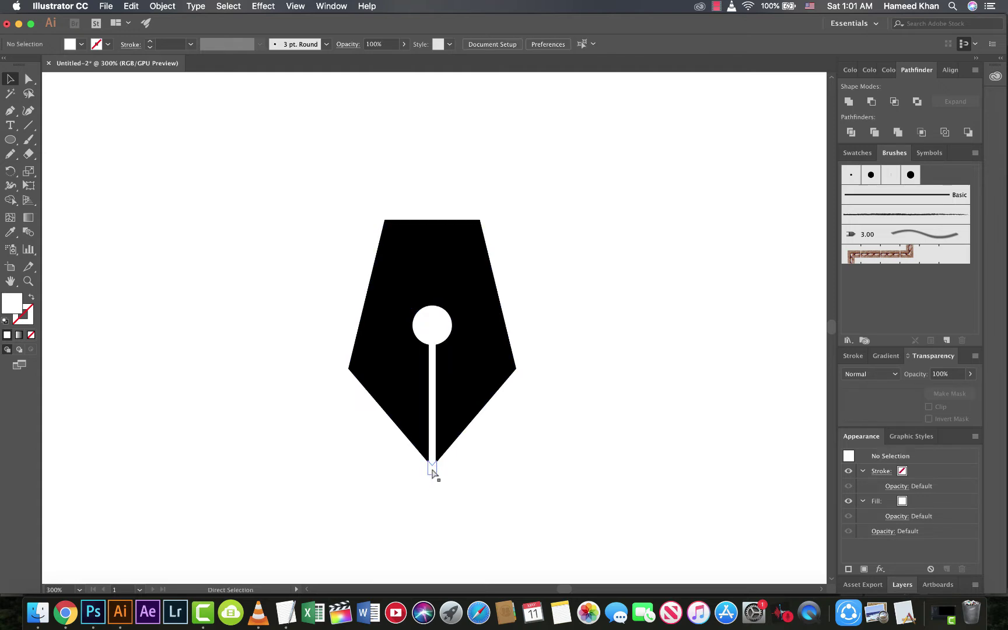
key(super+y)
drag(467, 465, 379, 474)
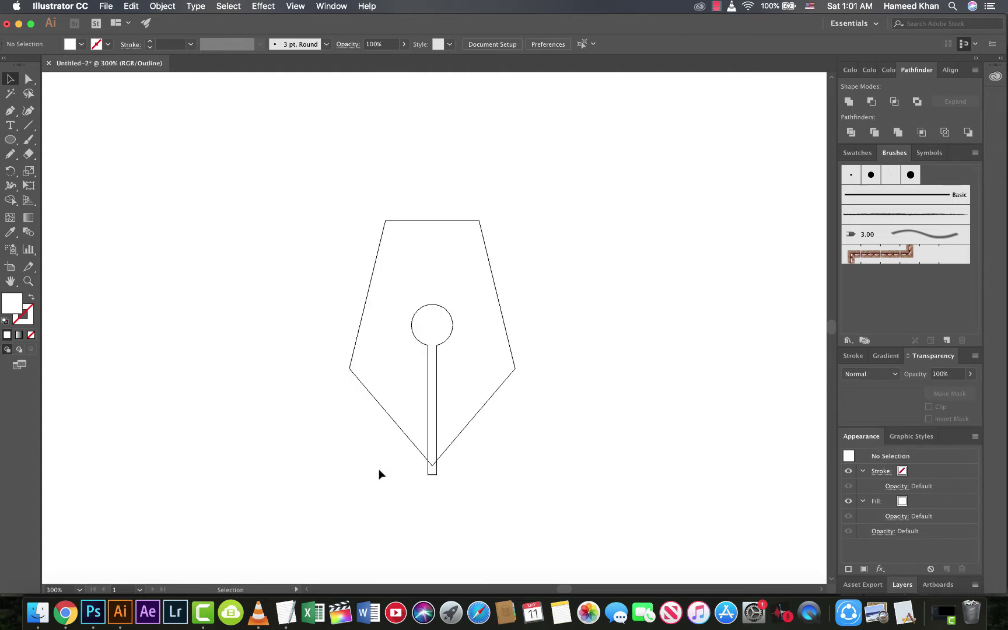
drag(455, 479, 387, 470)
key(Delete)
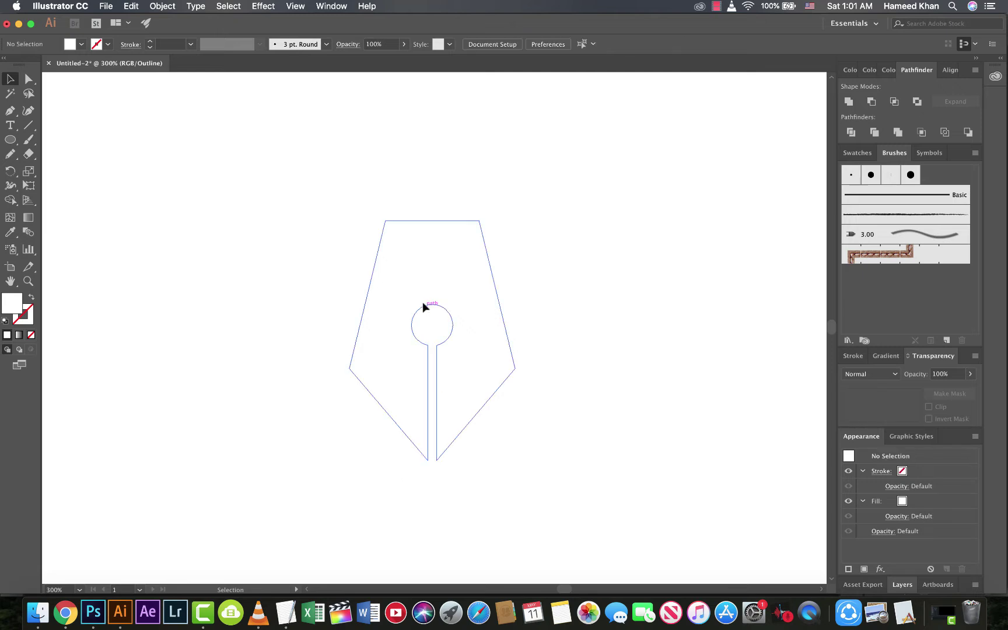
drag(549, 202, 291, 457)
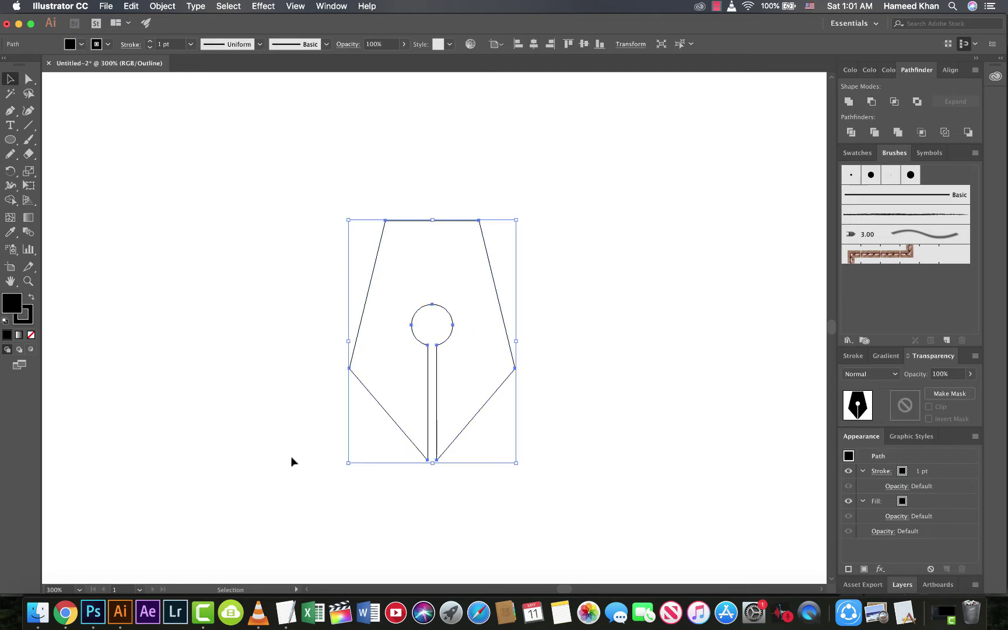
key(a)
key(super+y)
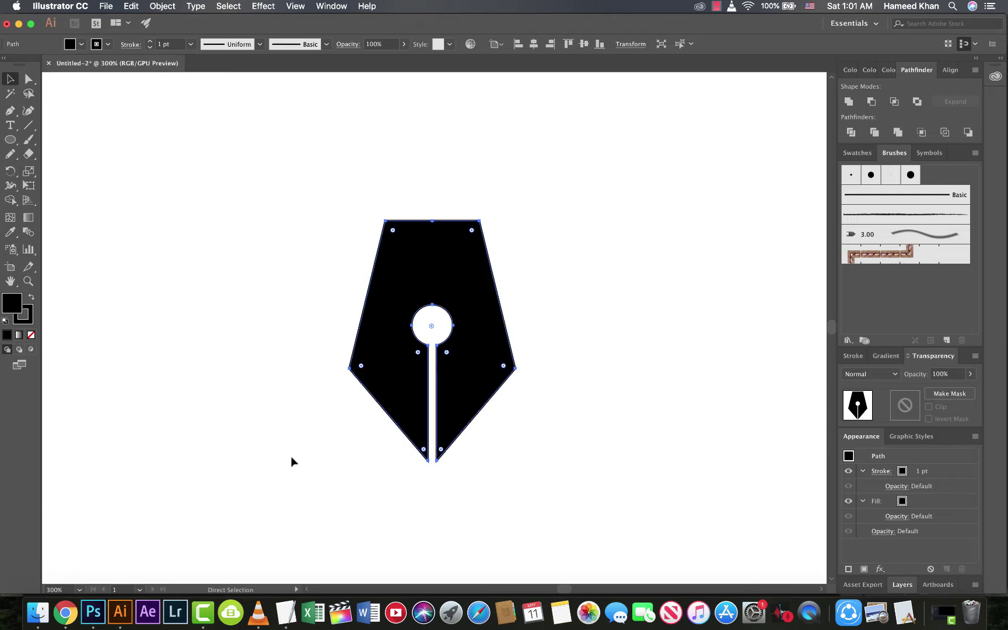
key(v)
click(294, 461)
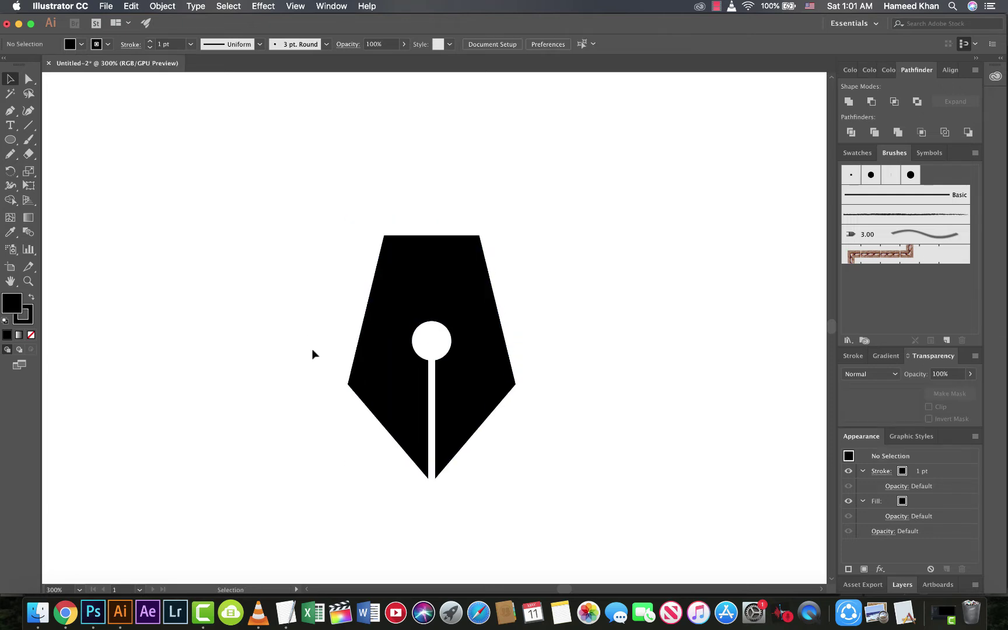
key(super+minus)
key(super+minus)
key(super+equal)
key(super+equal)
key(super+equal)
key(super+equal)
key(super+equal)
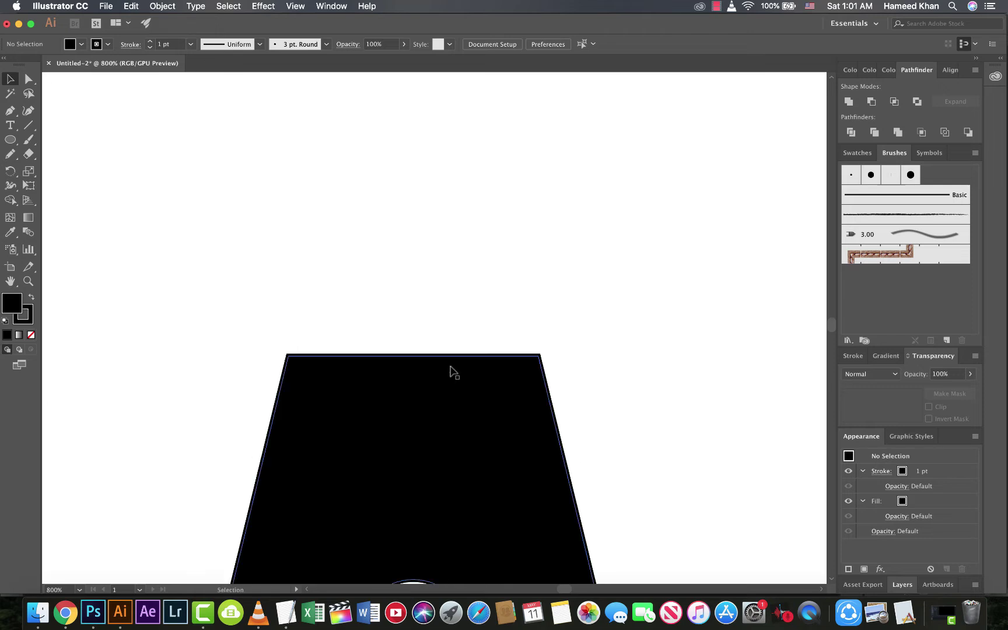
key(l)
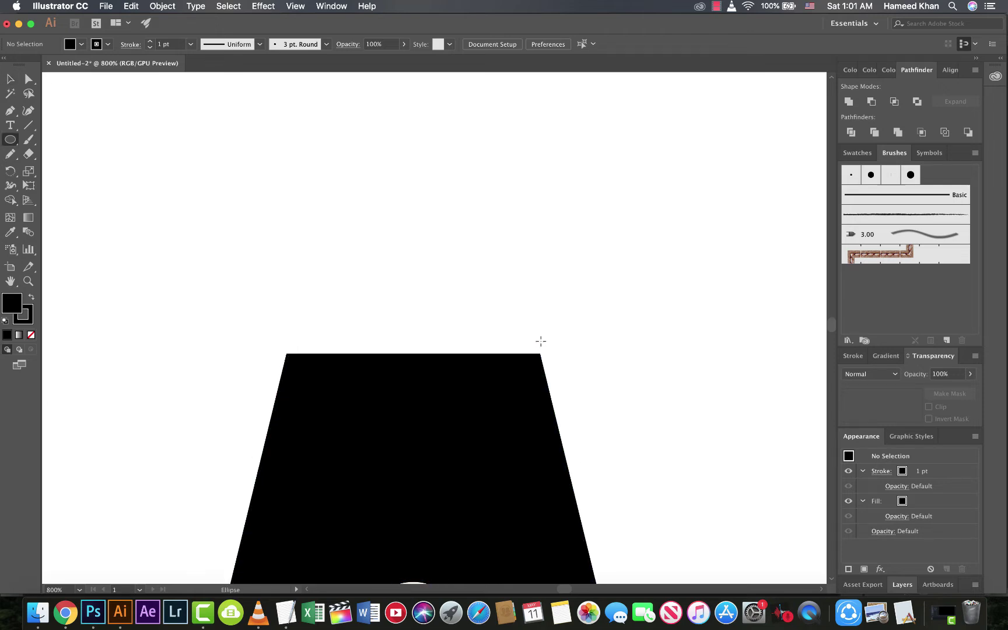
drag(541, 341, 290, 285)
key(super+z)
Draw a black rectangle about 52 x 9 px just above the nib's flat end, matching its width and leaving a thin gap.
drag(10, 140, 47, 140)
drag(538, 346, 288, 303)
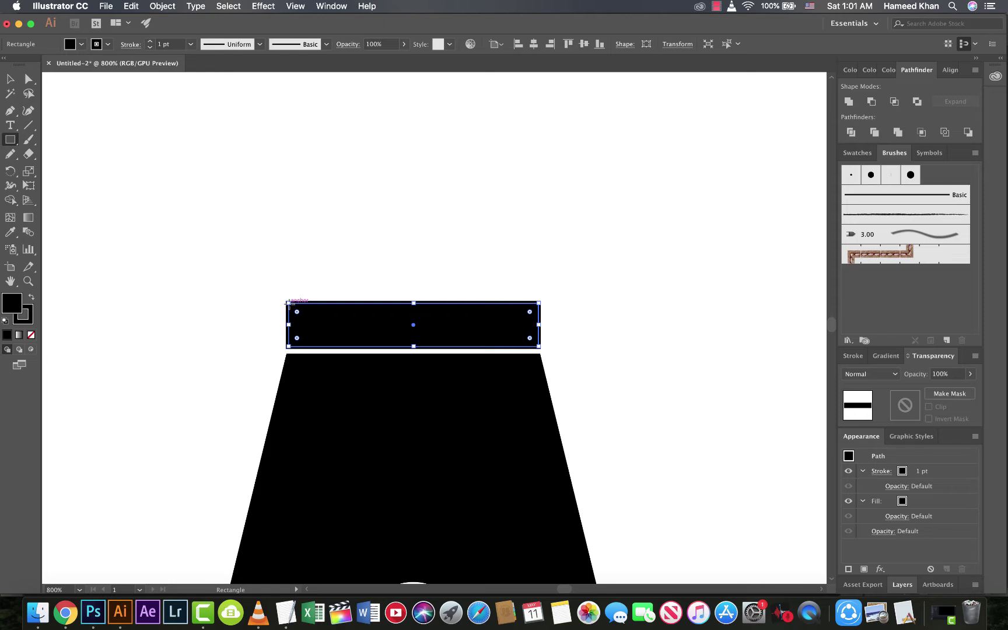
key(v)
key(super+minus)
key(super+minus)
key(super+minus)
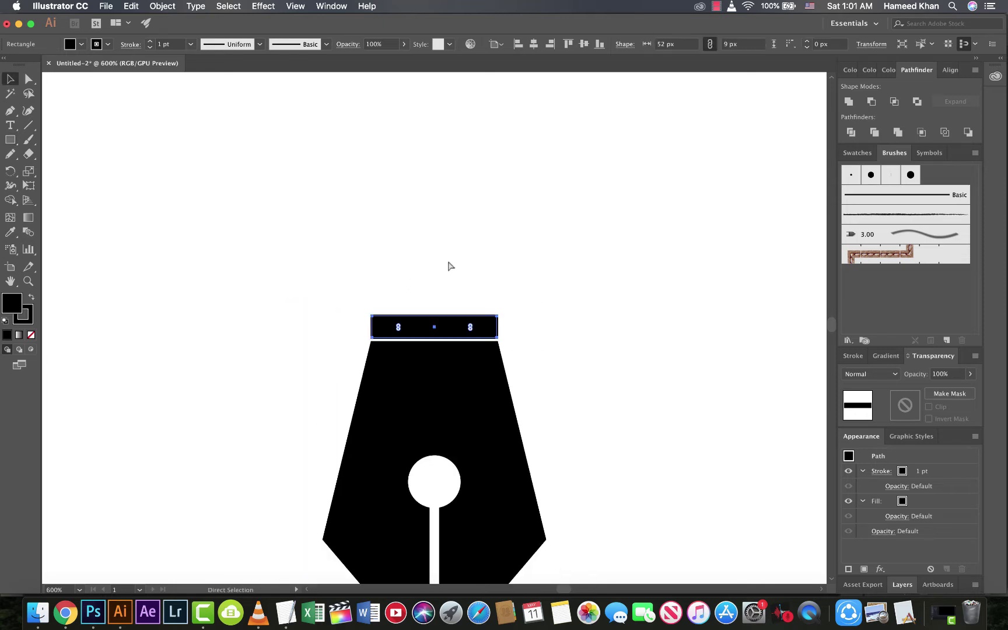
click(458, 279)
Stretch the black band above the nib slightly taller by raising its upper edge.
drag(460, 275, 433, 197)
key(super+plus)
key(super+plus)
key(super+plus)
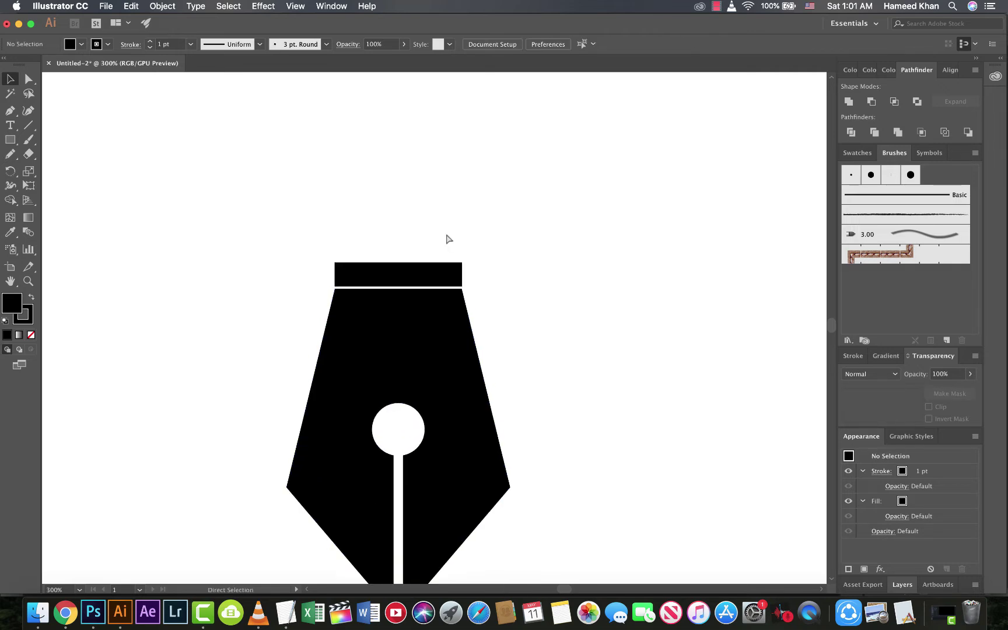
drag(450, 238, 489, 355)
key(a)
click(409, 344)
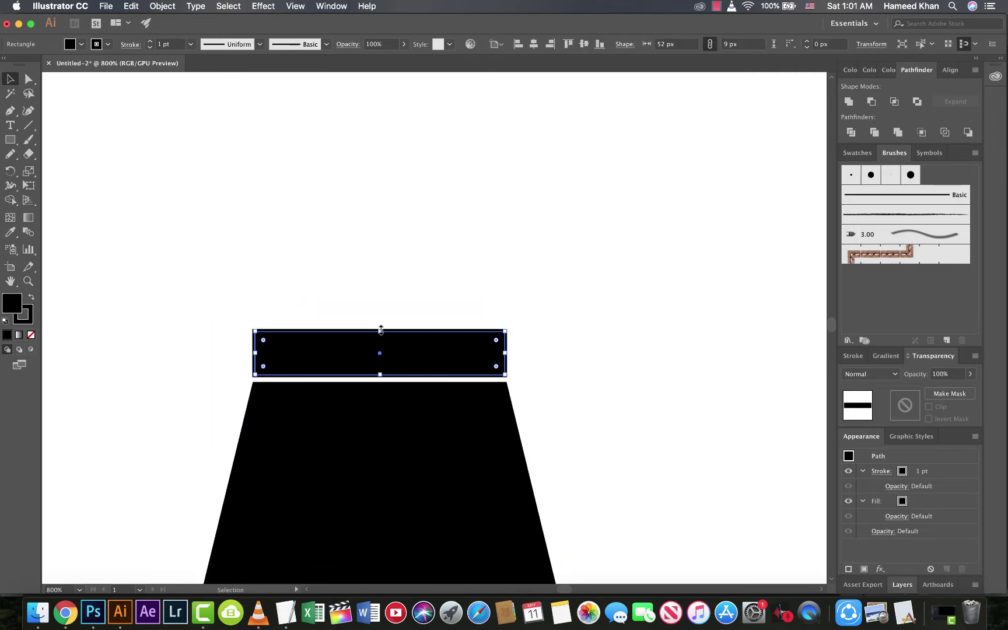
drag(381, 329, 381, 319)
click(394, 287)
key(super+minus)
key(super+minus)
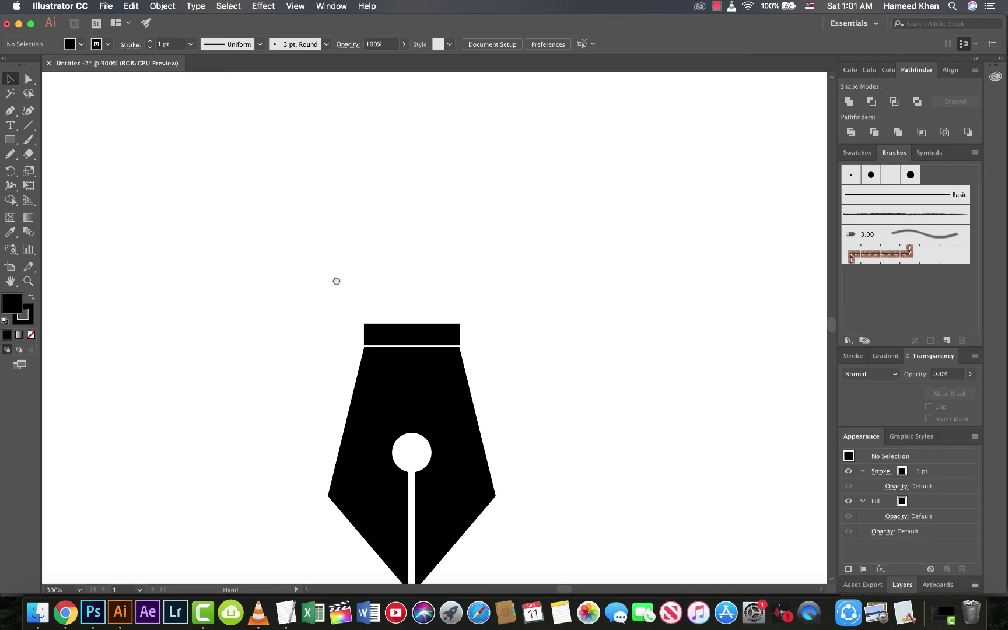
Draw a narrow upright black rectangle about 8 x 23 px above the band, slightly left of the nib's centre.
drag(337, 281, 333, 245)
key(super+plus)
key(super+plus)
key(super+plus)
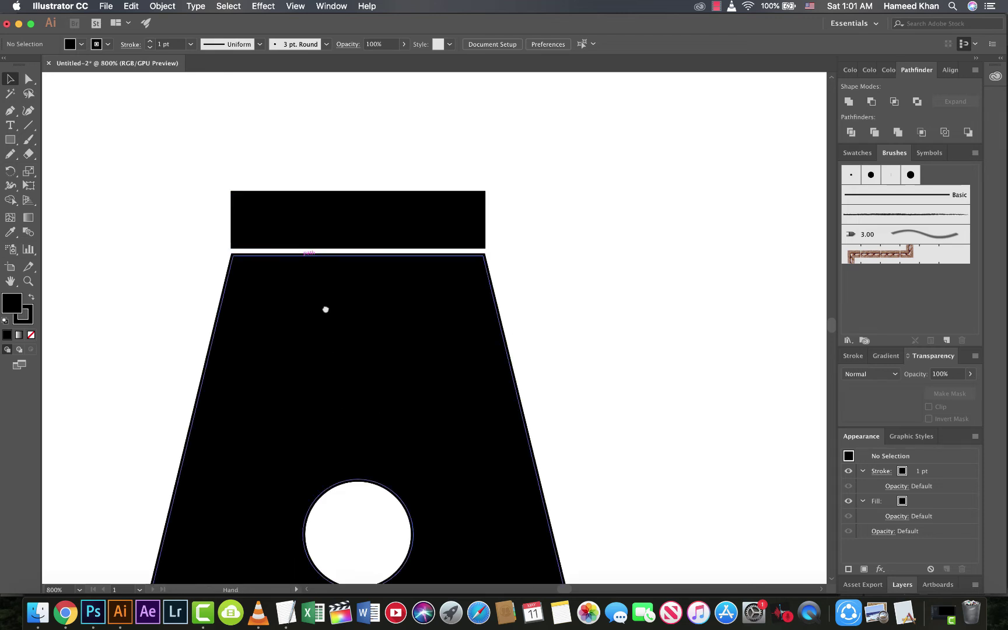
drag(326, 309, 355, 442)
key(super+minus)
drag(410, 288, 393, 358)
key(m)
key(v)
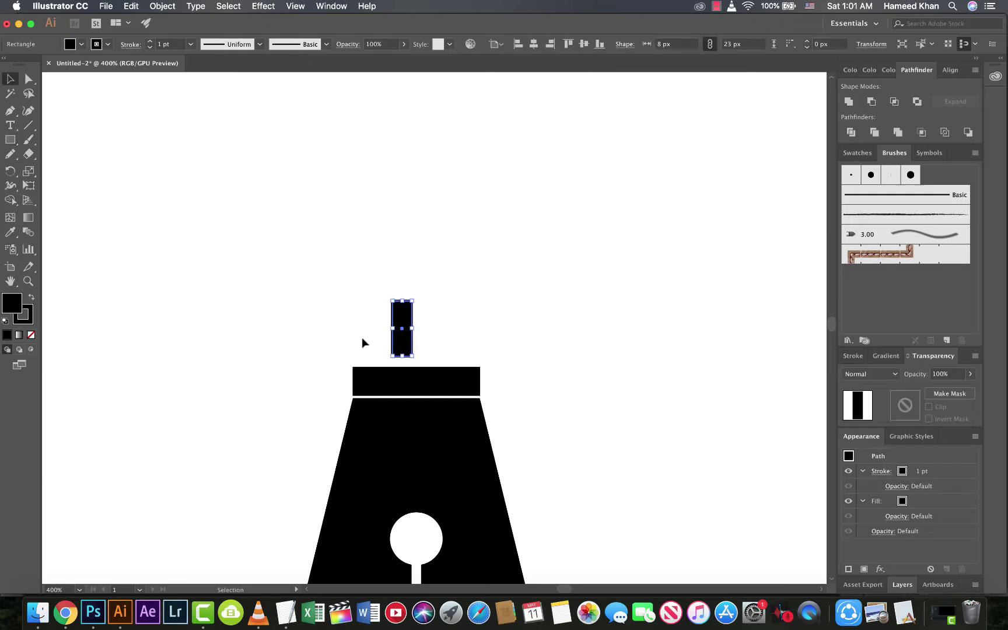
click(362, 338)
Rotate the narrow black rectangle above the band about 45° clockwise.
key(super+plus)
key(super+plus)
click(349, 283)
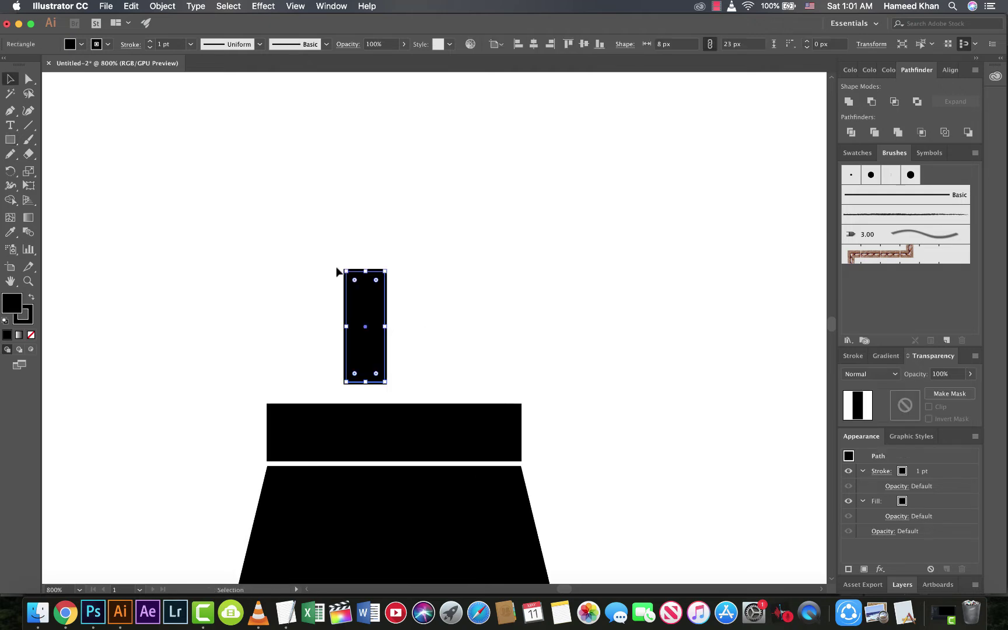
drag(340, 266, 449, 255)
click(448, 255)
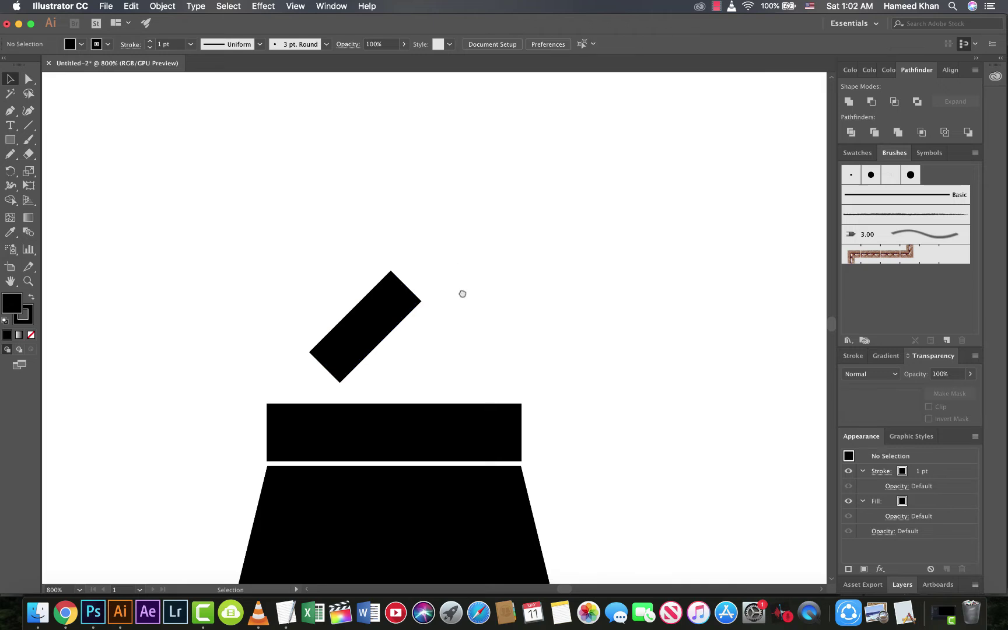
scroll(463, 294, up, 4)
click(440, 292)
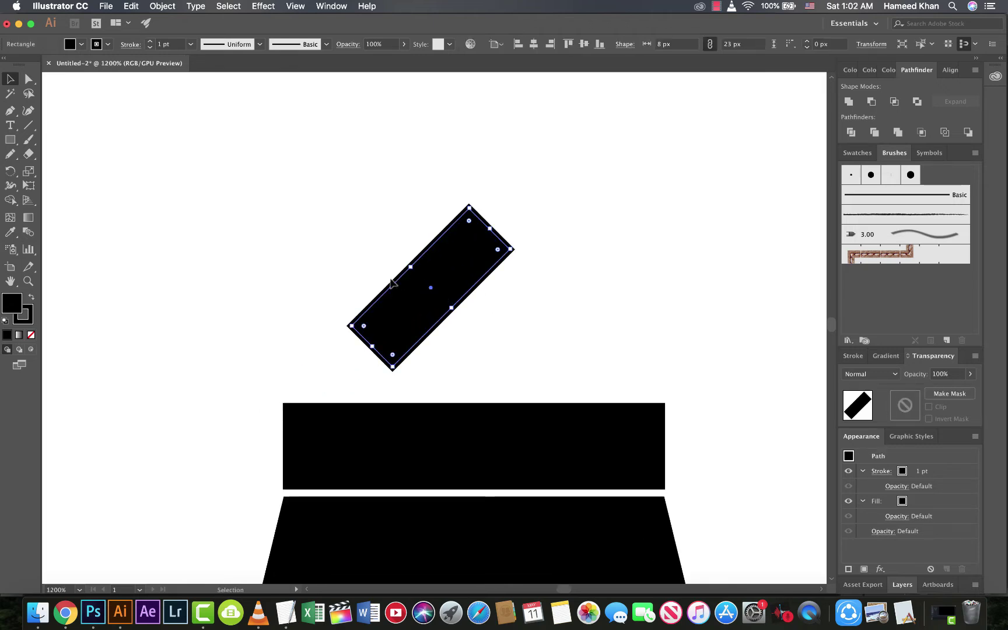
Remove the stroke from the rotated black rectangle above the band, keeping its black fill.
click(107, 45)
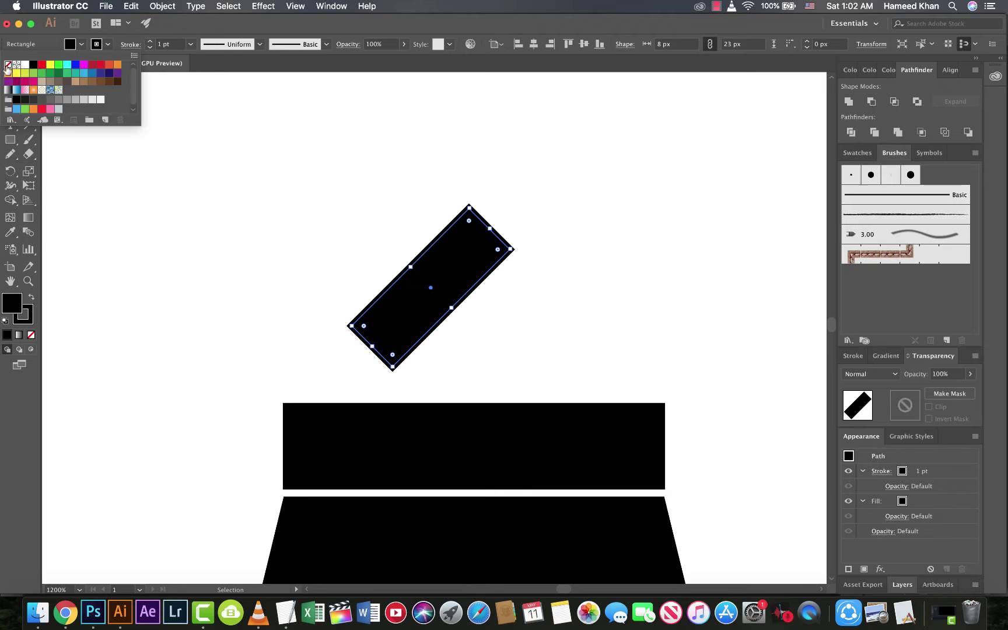
click(8, 65)
click(336, 267)
scroll(344, 250, down, 1)
scroll(344, 250, left, 1)
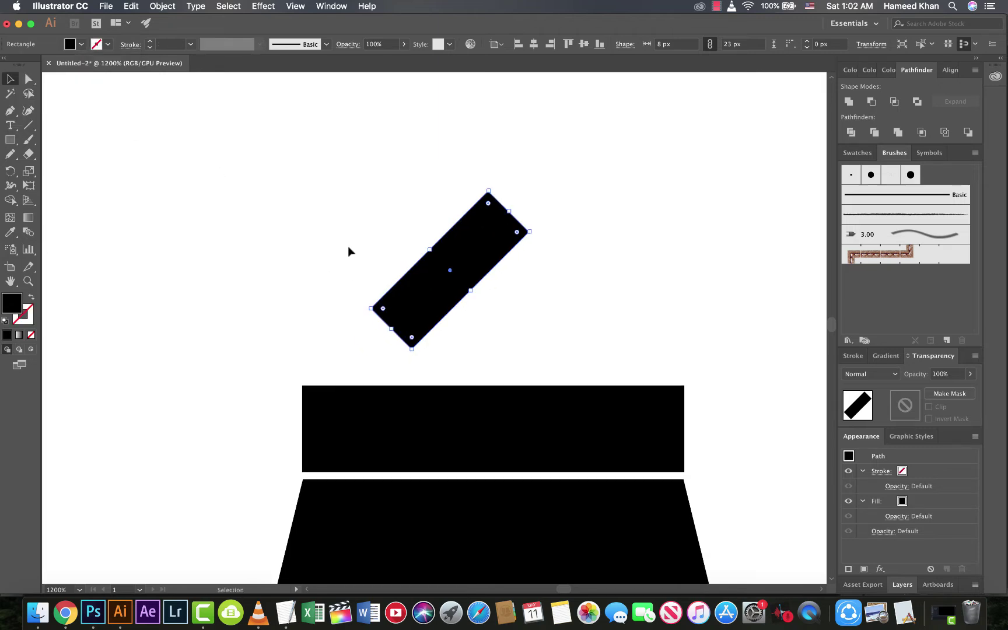
Draw a closed black Pen shape over the slanted rectangle's lower end, extending it to a horizontal base and a pointed lower-left corner.
key(p)
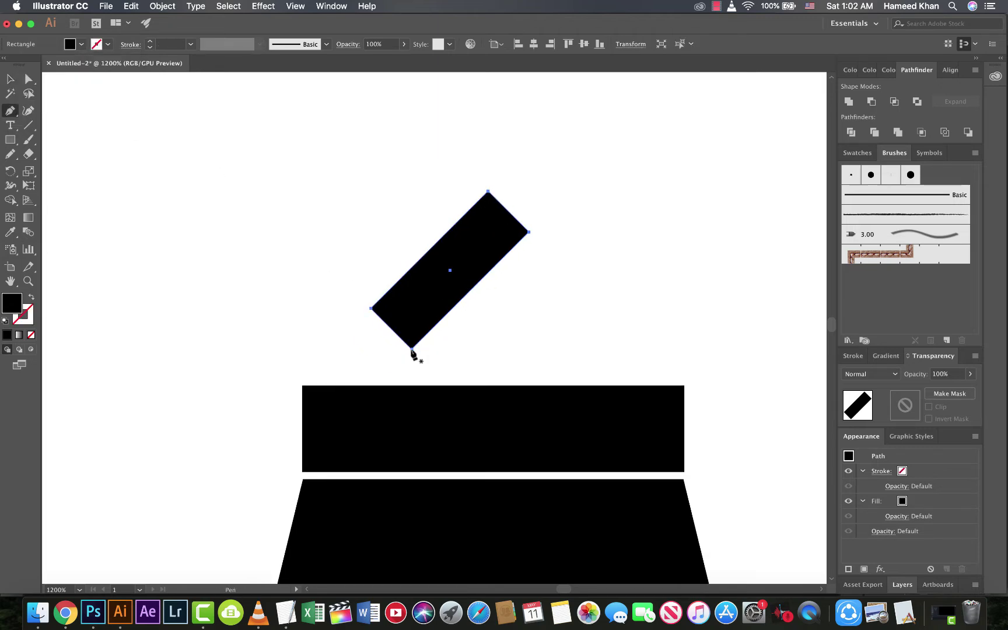
click(412, 349)
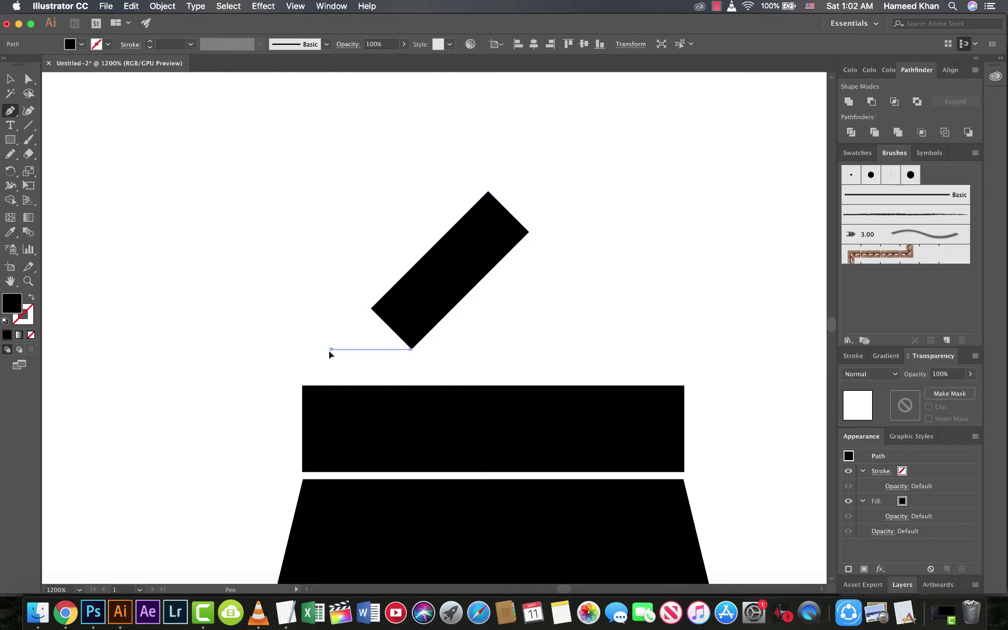
click(331, 350)
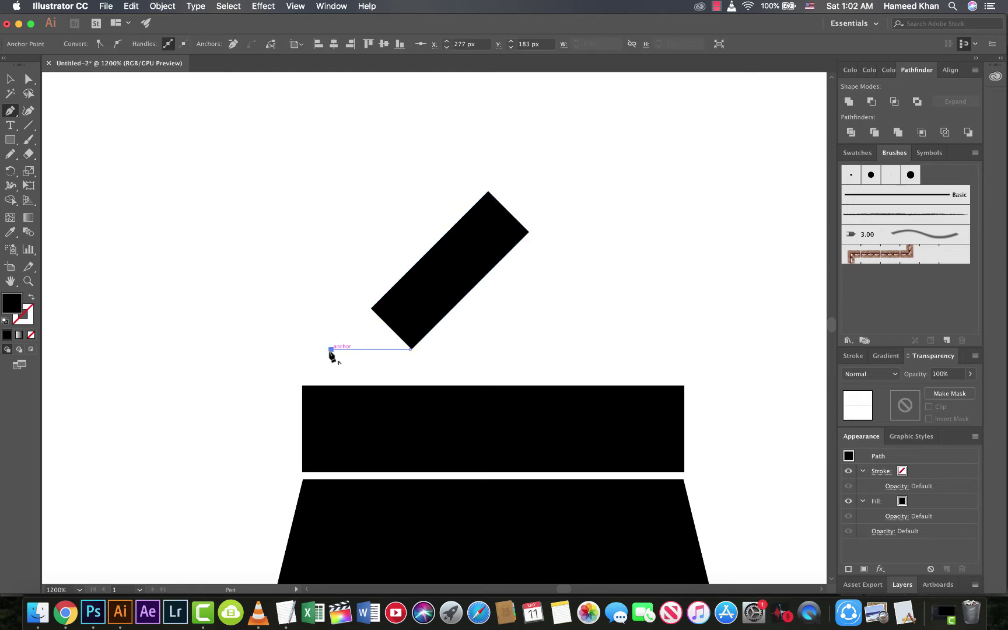
click(379, 301)
click(424, 306)
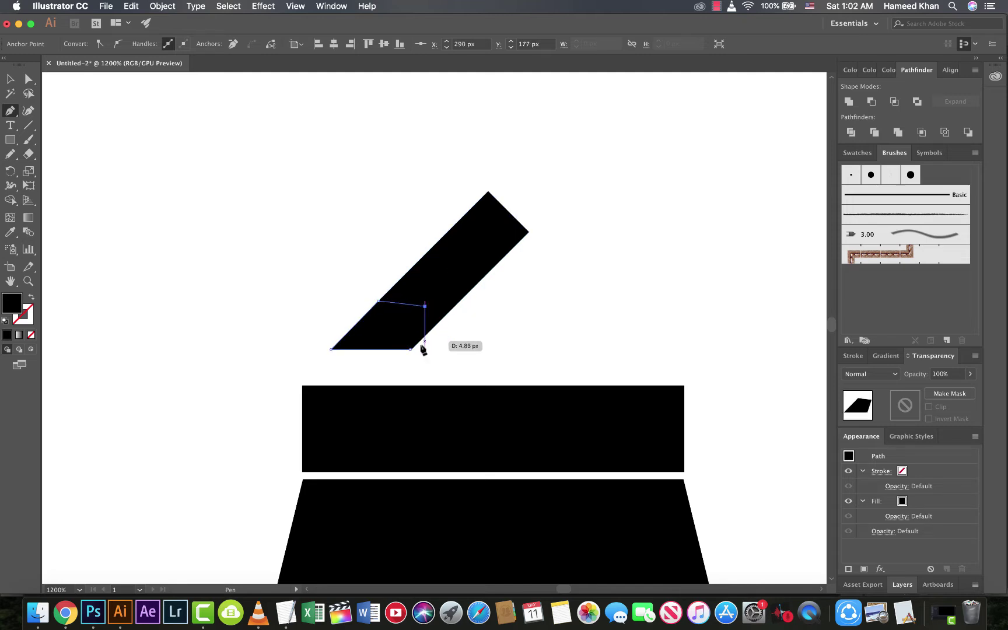
click(410, 349)
key(v)
drag(300, 255, 439, 336)
click(447, 352)
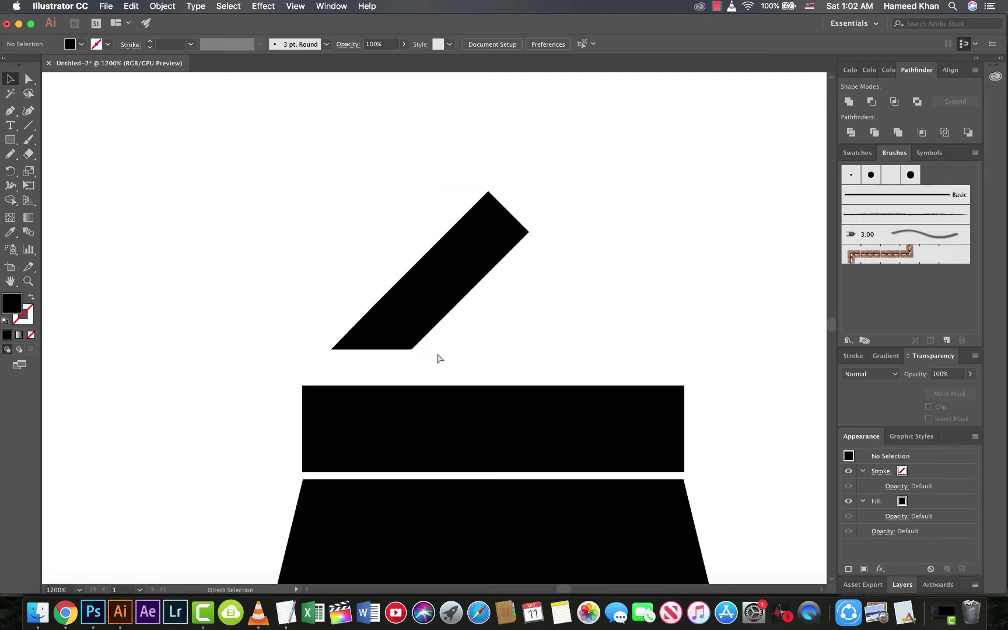
scroll(440, 359, up, 8)
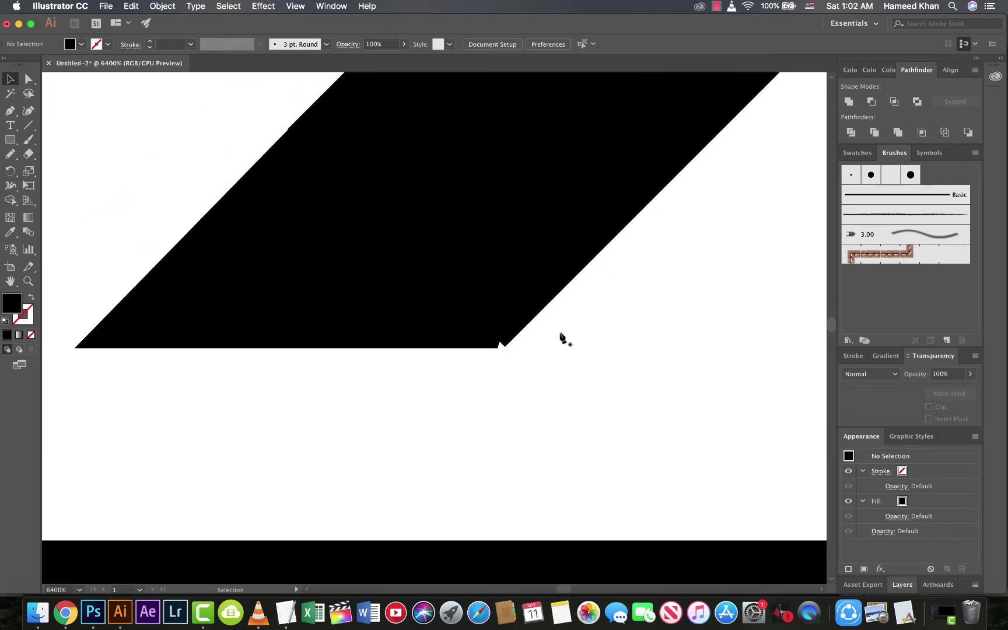
key(p)
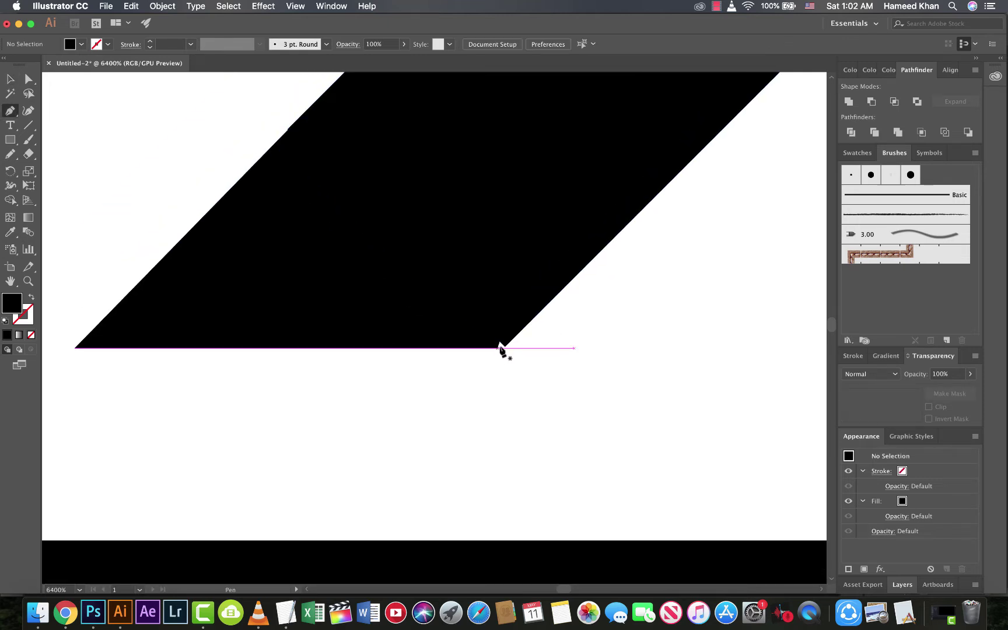
click(500, 348)
scroll(508, 350, up, 5)
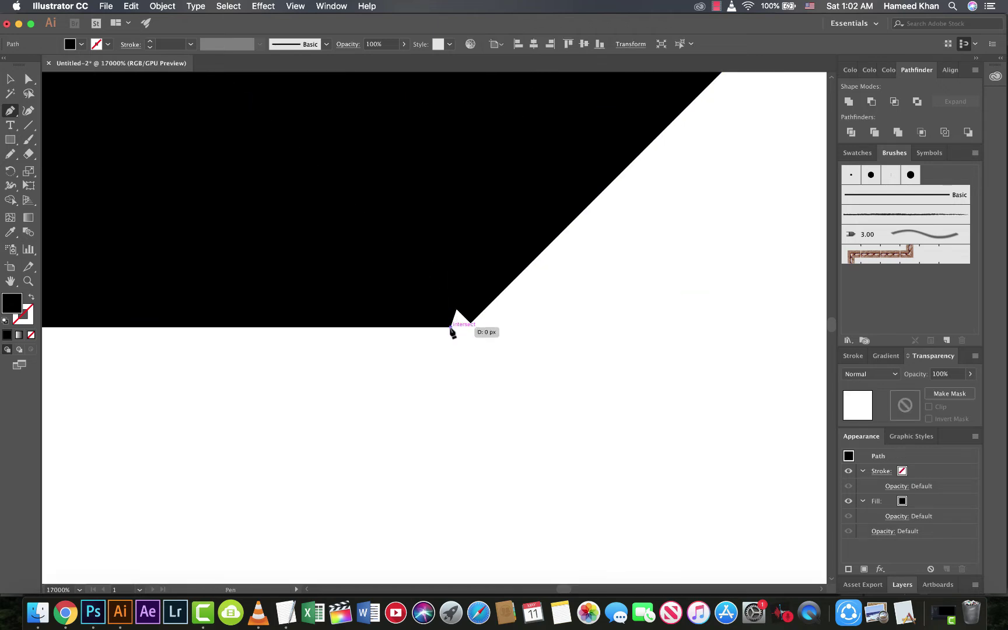
key(super+z)
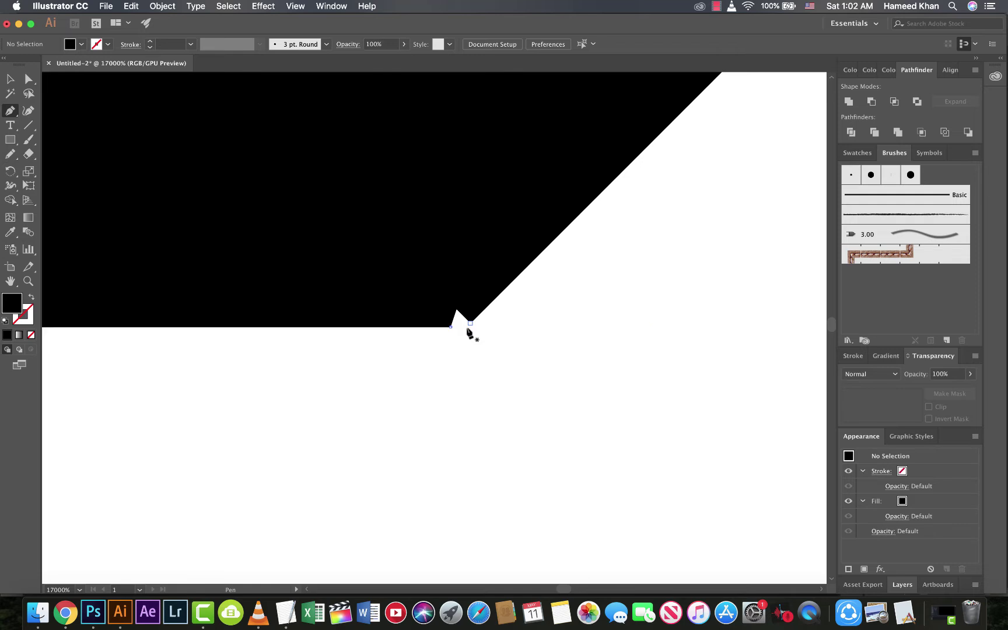
Start a Pen path at the small notch in the slanted bar's lower-right corner and turn off pixel snapping.
click(473, 324)
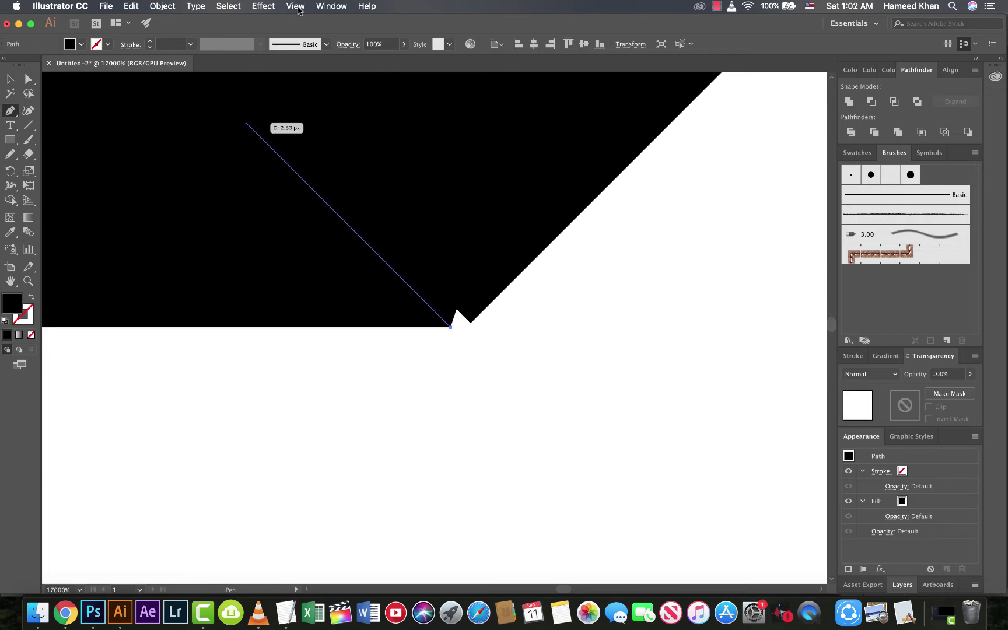
click(296, 5)
click(322, 442)
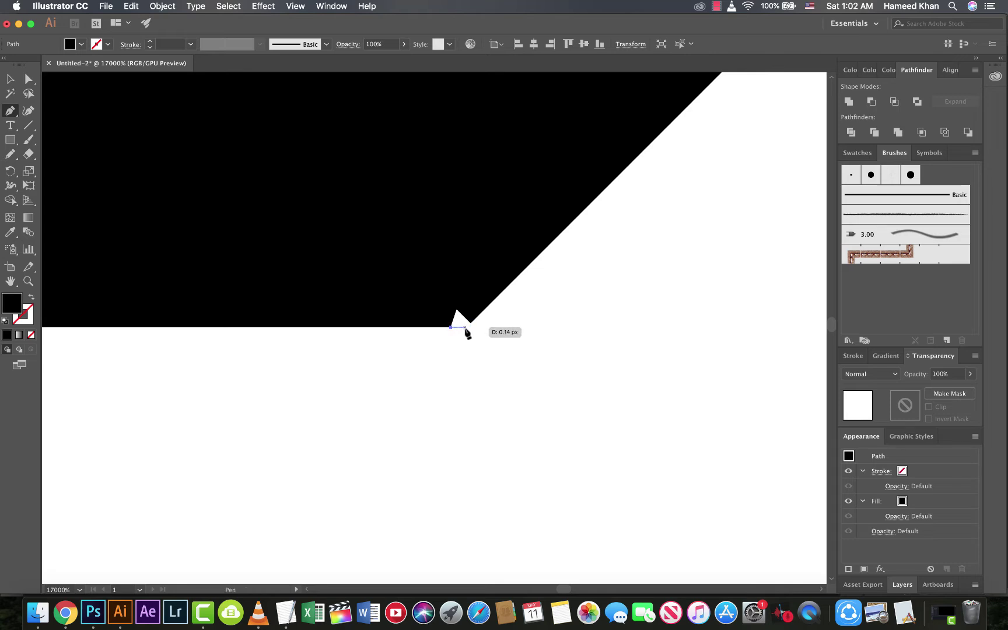
Complete the closed black Pen path over the notch, giving the slanted bar's lower-right corner a clean point.
scroll(488, 362, up, 3)
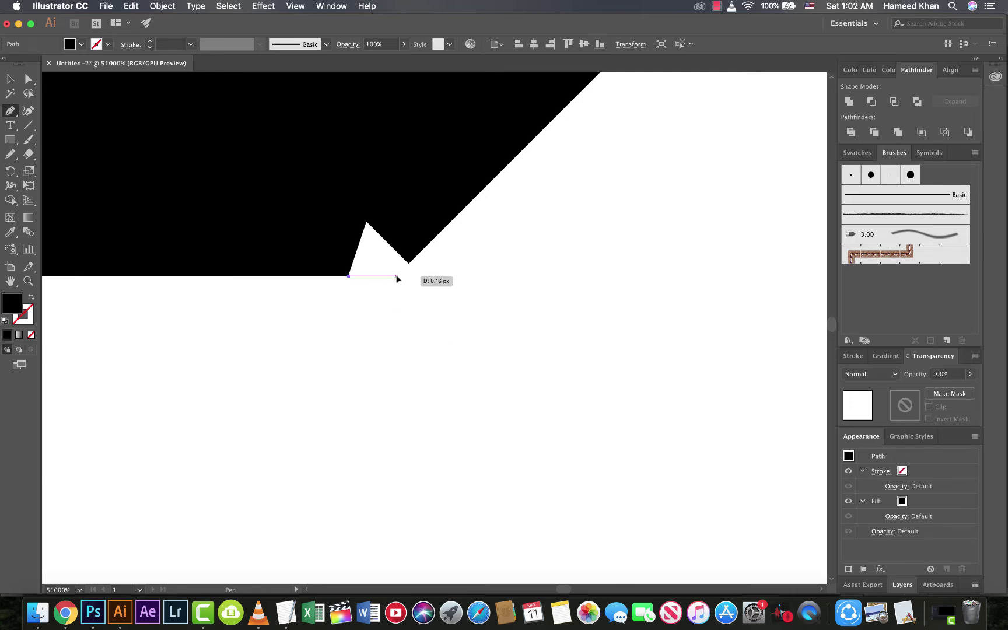
click(397, 277)
click(418, 254)
click(418, 144)
click(333, 149)
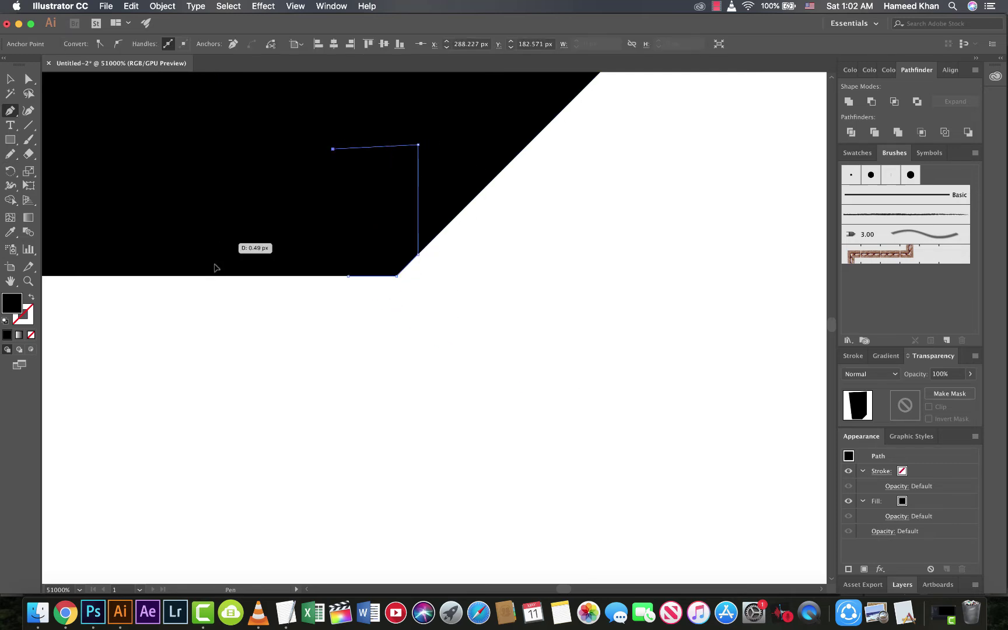
click(215, 243)
click(215, 265)
click(349, 276)
key(v)
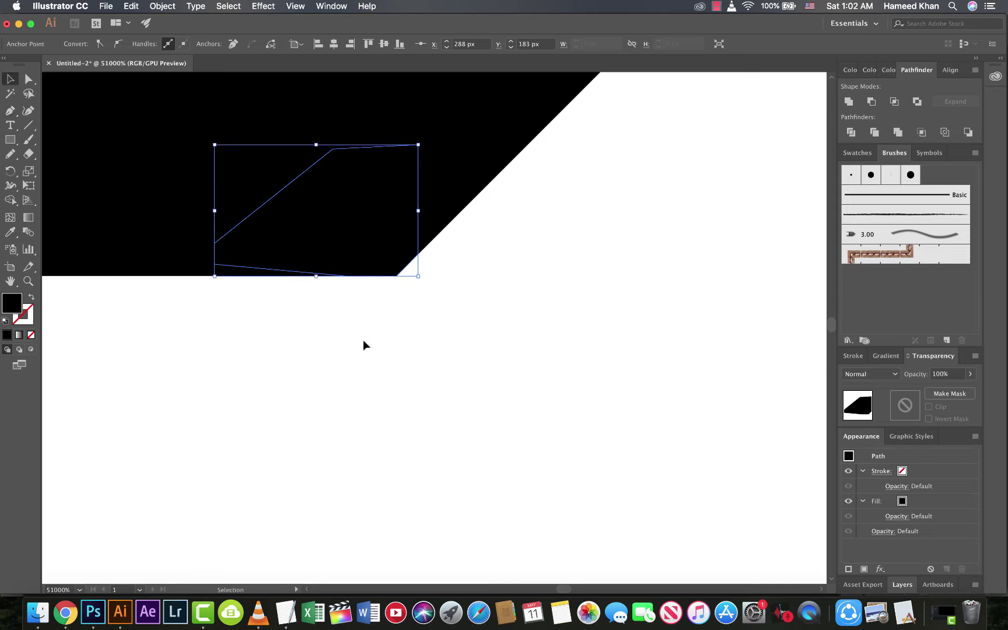
click(363, 341)
scroll(374, 342, down, 8)
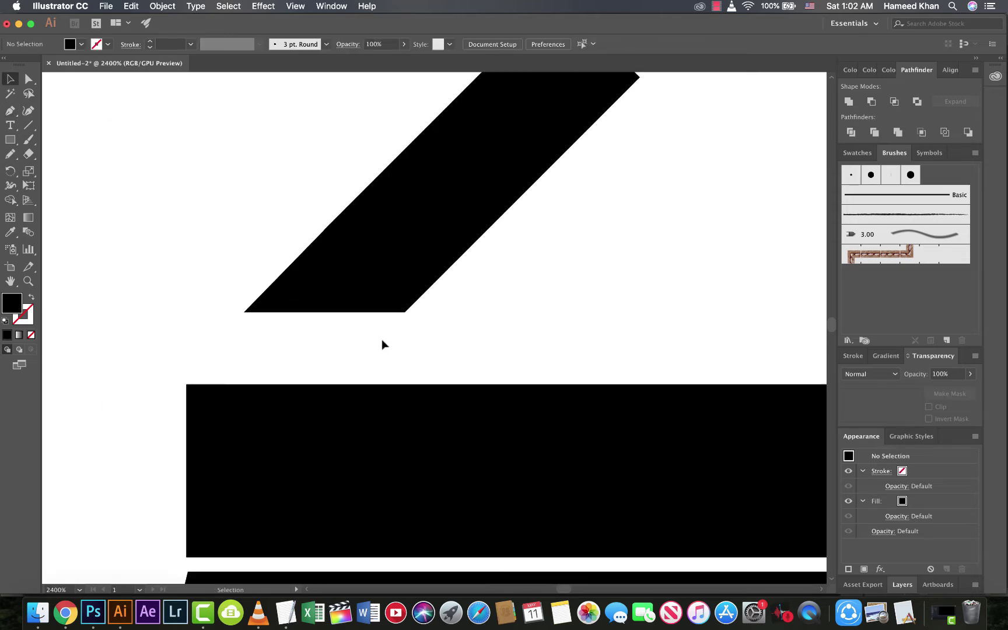
Select all the overlapping pieces of the slanted bar and unite them into a single shape.
scroll(403, 340, down, 2)
click(394, 294)
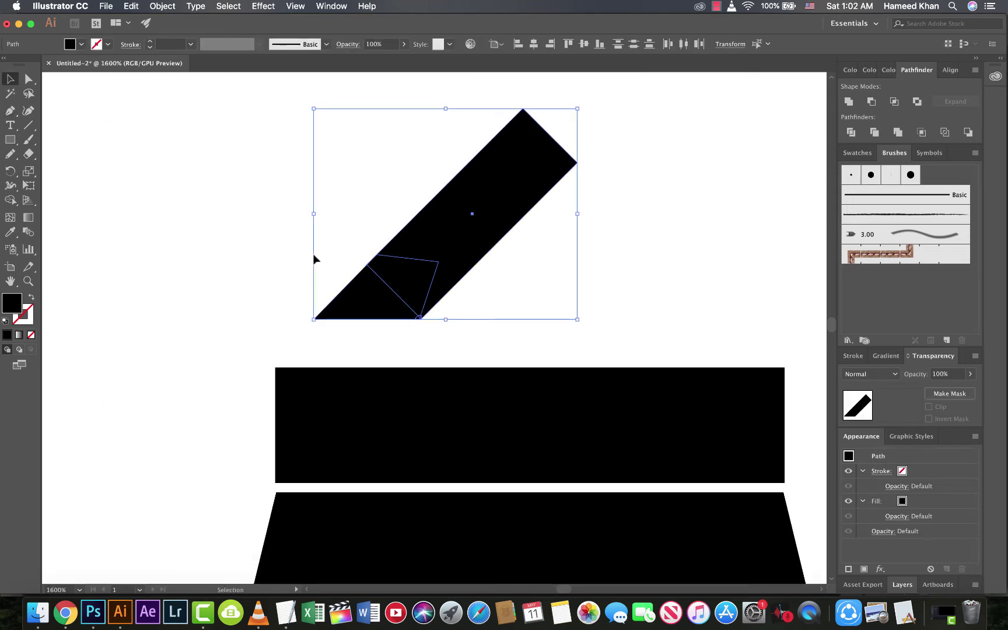
click(871, 100)
click(680, 254)
scroll(584, 263, up, 2)
scroll(584, 263, right, 2)
Scale the united slanted bar down slightly in proportion and move it so it overlaps the left part of the black band.
click(476, 190)
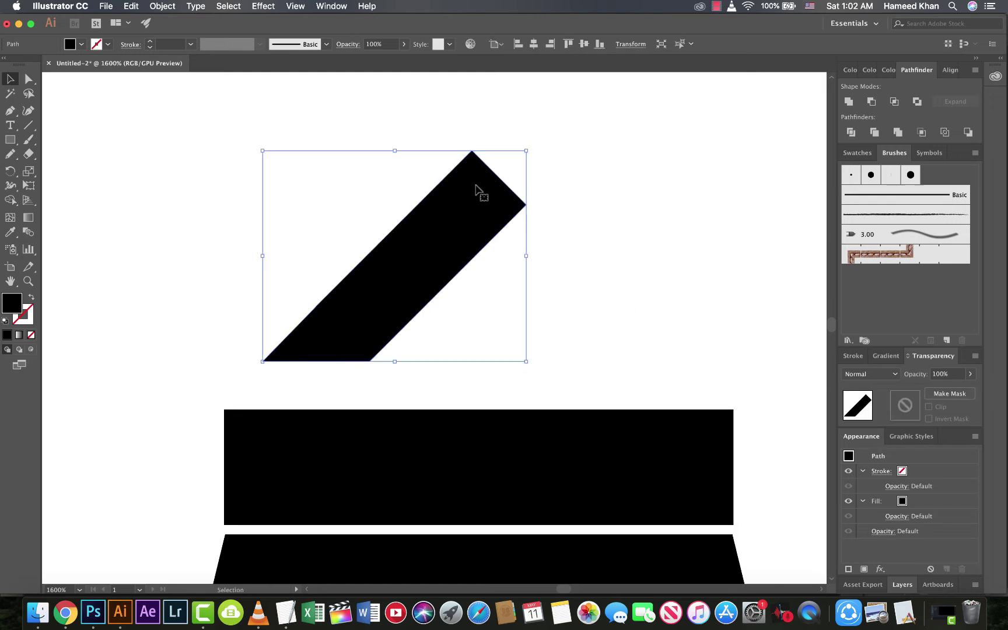
drag(523, 151, 513, 268)
click(513, 268)
scroll(497, 216, down, 3)
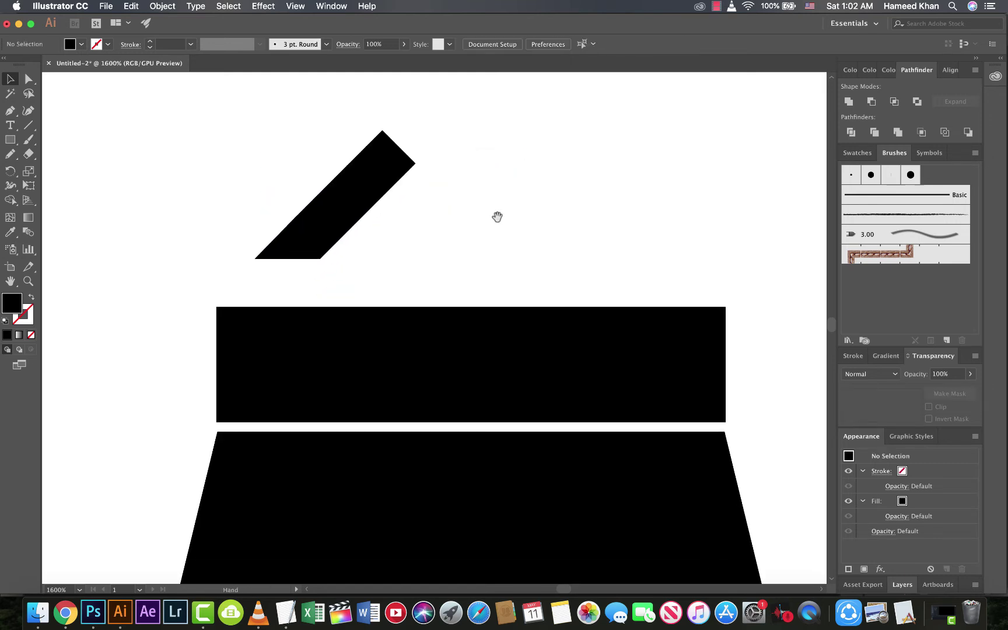
click(376, 188)
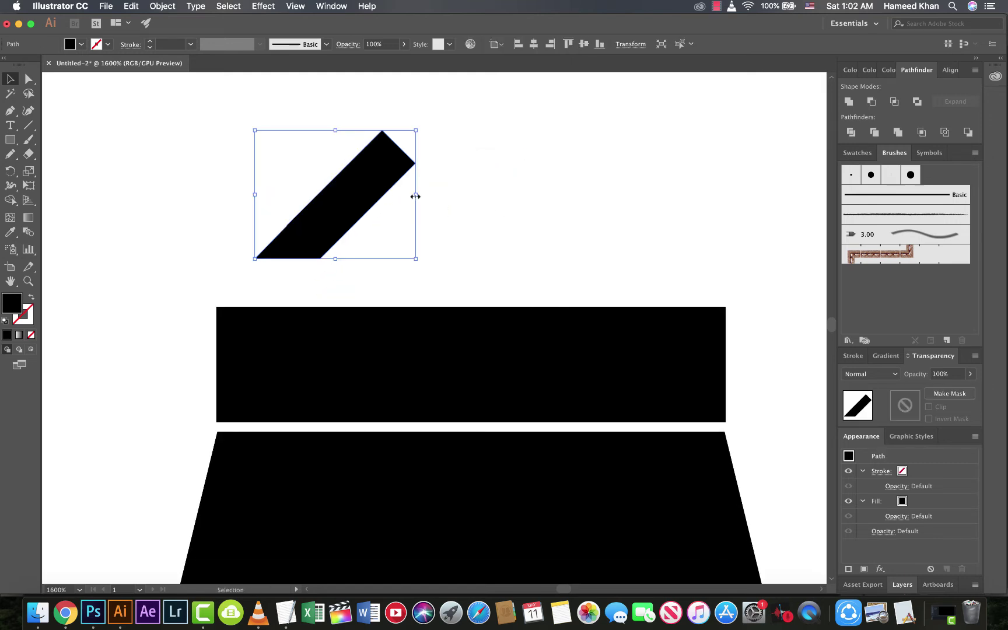
drag(416, 197, 480, 197)
click(535, 204)
drag(363, 238, 362, 325)
Recolour the slanted bar white by sampling the empty artboard with the Eyedropper.
key(i)
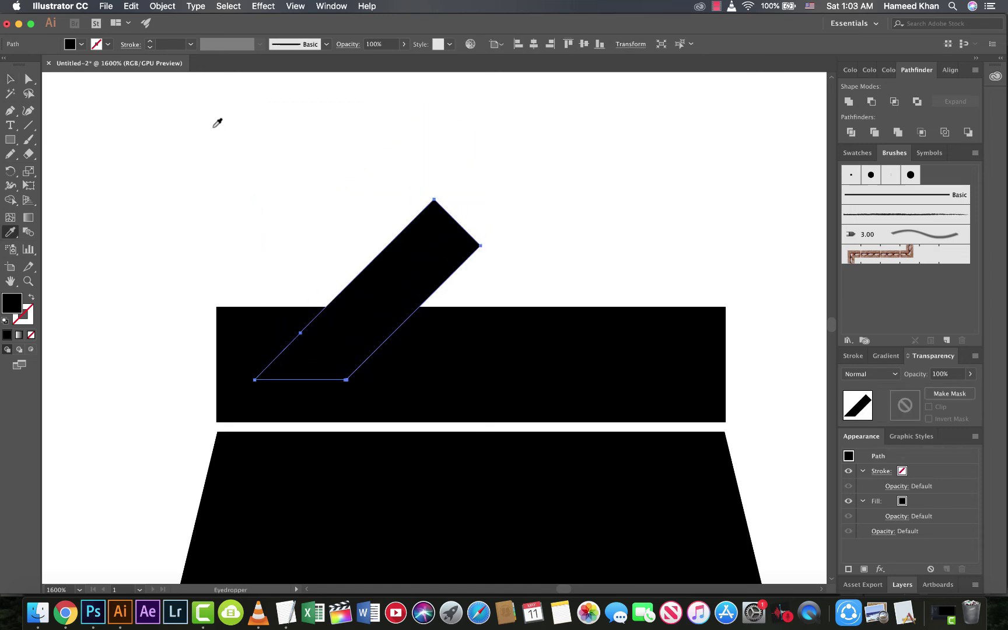
click(219, 123)
key(v)
click(322, 252)
Copy the white slanted bar to the right and repeat the copy twice, making four evenly spaced stripes across the band.
drag(356, 298, 479, 343)
click(254, 194)
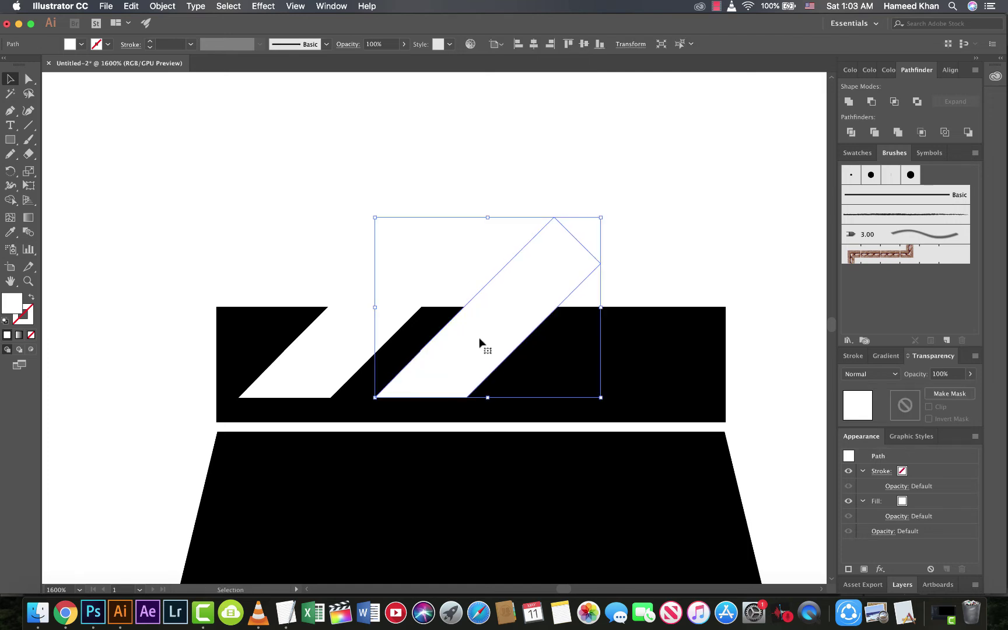
key(super+d)
key(super+d)
Select all four white stripes and scale them down together in proportion to roughly the black band's width.
key(super+minus)
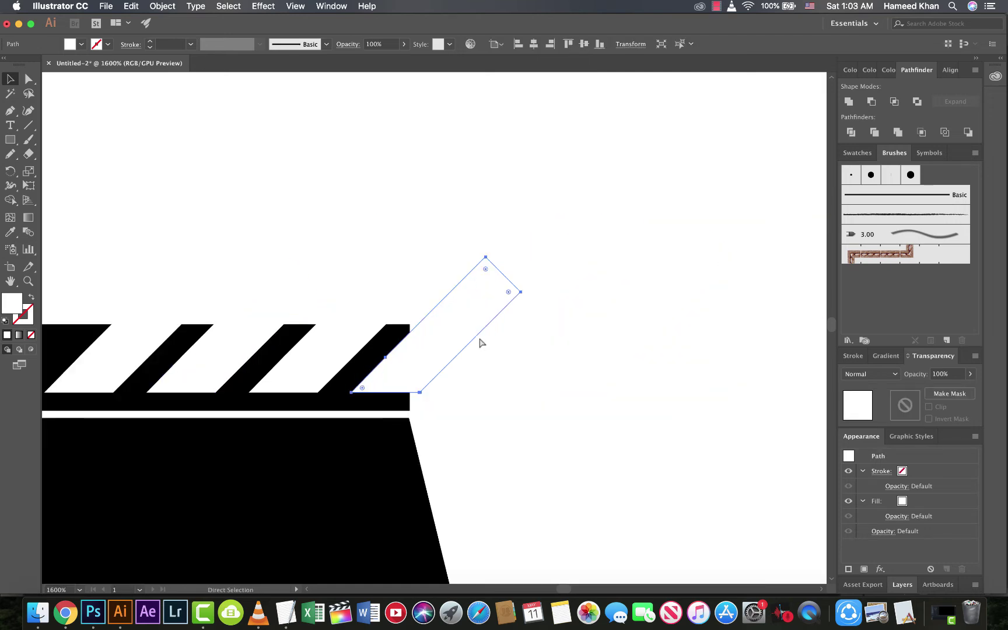
shift+click(367, 342)
shift+click(221, 357)
shift+click(117, 360)
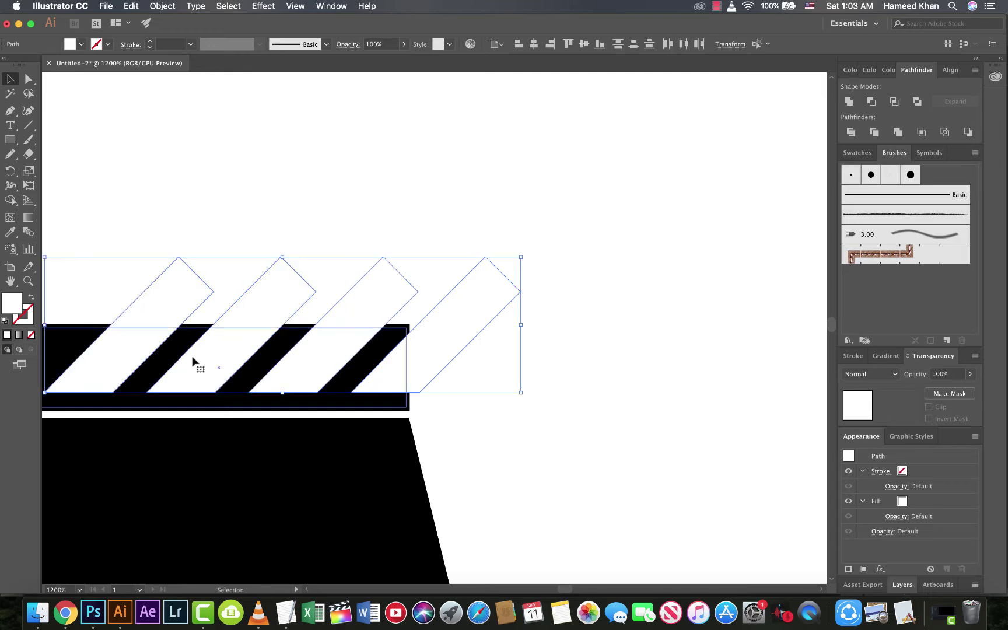
drag(211, 348, 493, 344)
drag(803, 322, 703, 331)
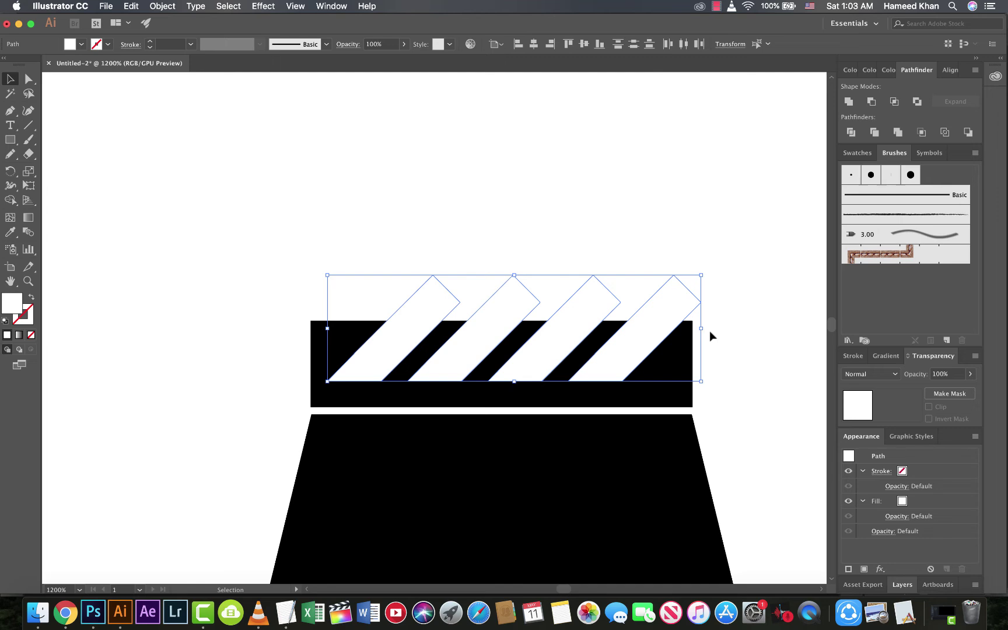
Shift the four stripes down and shrink them slightly so they stay within the black band's right edge.
key(Down)
key(Left)
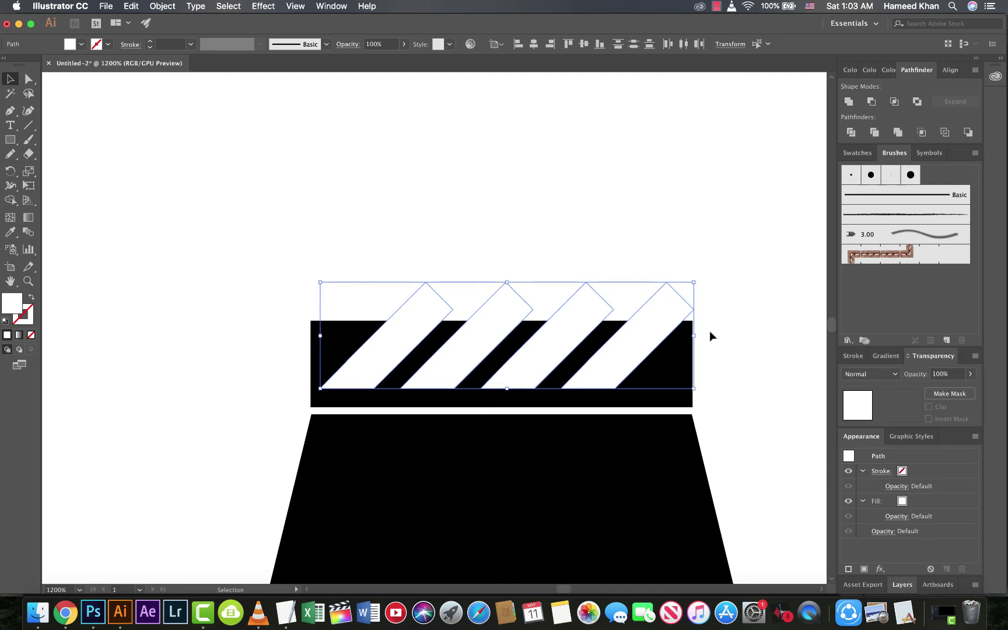
drag(694, 335, 686, 337)
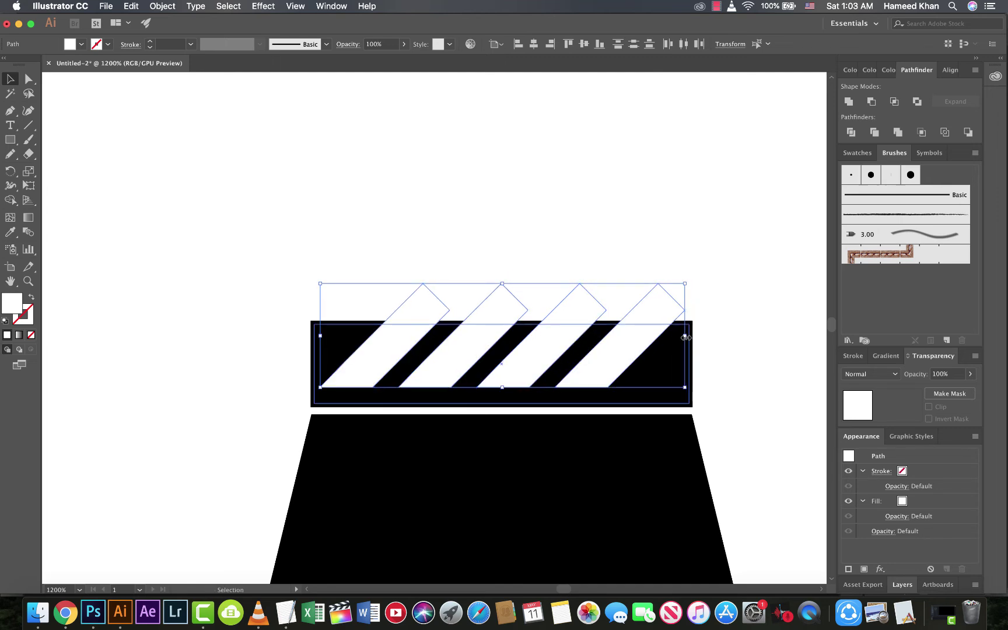
key(Right)
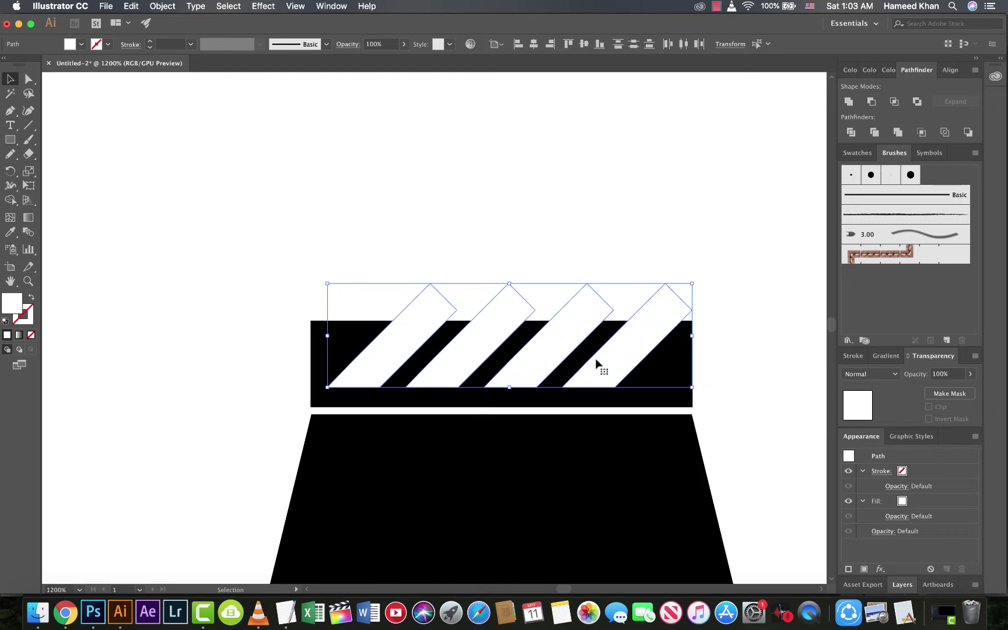
Group the four white stripes and centre the group horizontally on the black band.
right_click(554, 350)
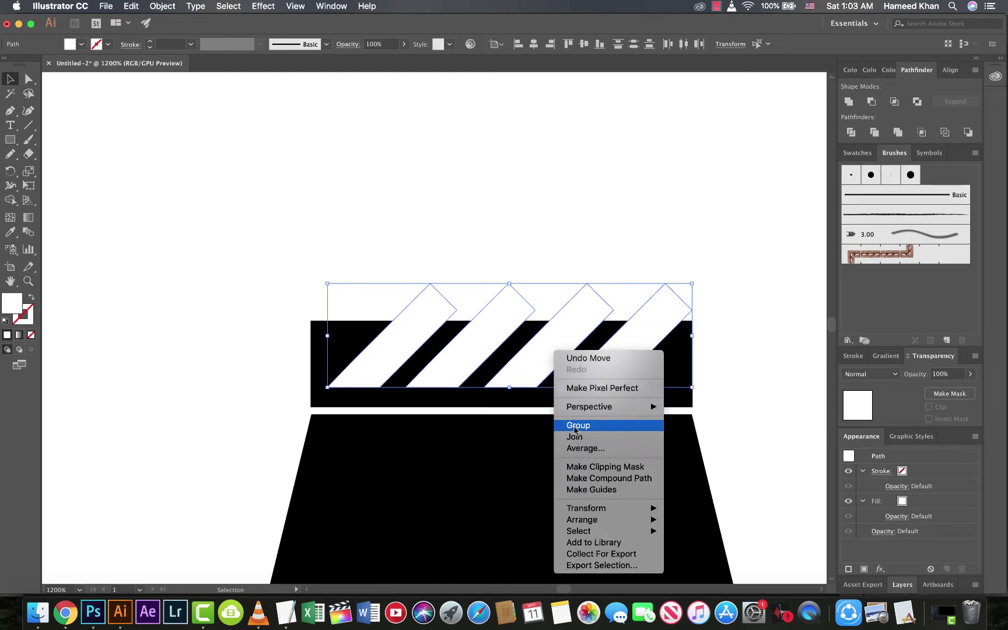
click(575, 421)
shift+click(666, 379)
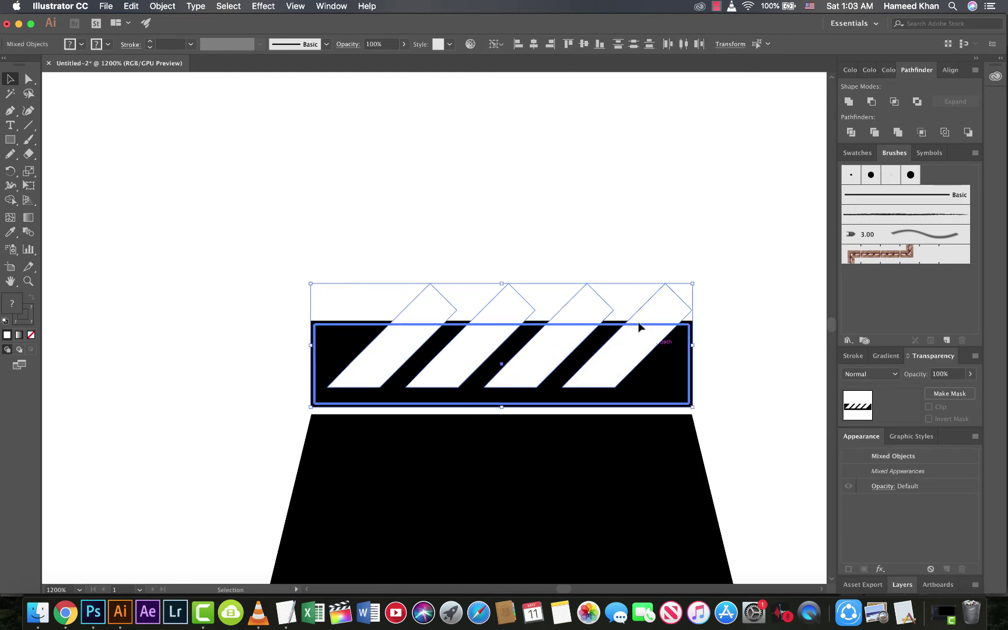
click(538, 45)
click(494, 199)
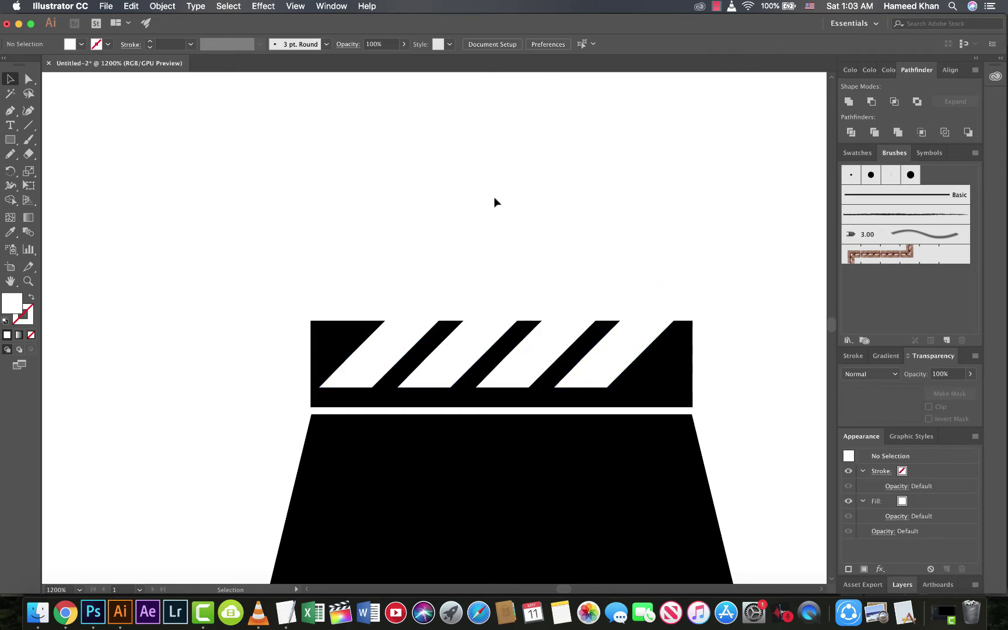
Shrink the stripe group slightly by bringing its left edge inward, and select the black band.
drag(494, 198, 423, 212)
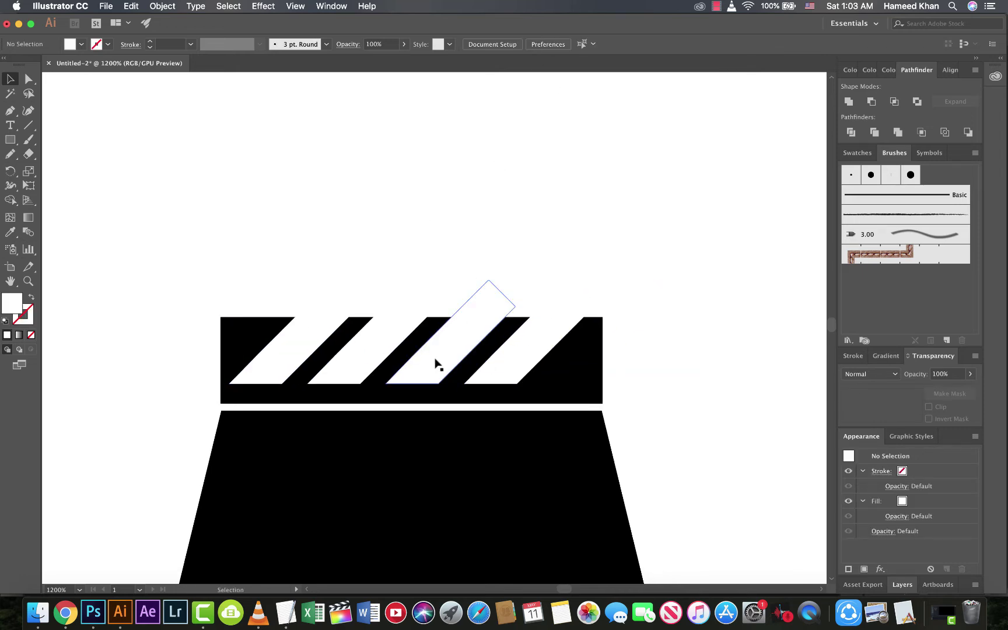
click(326, 365)
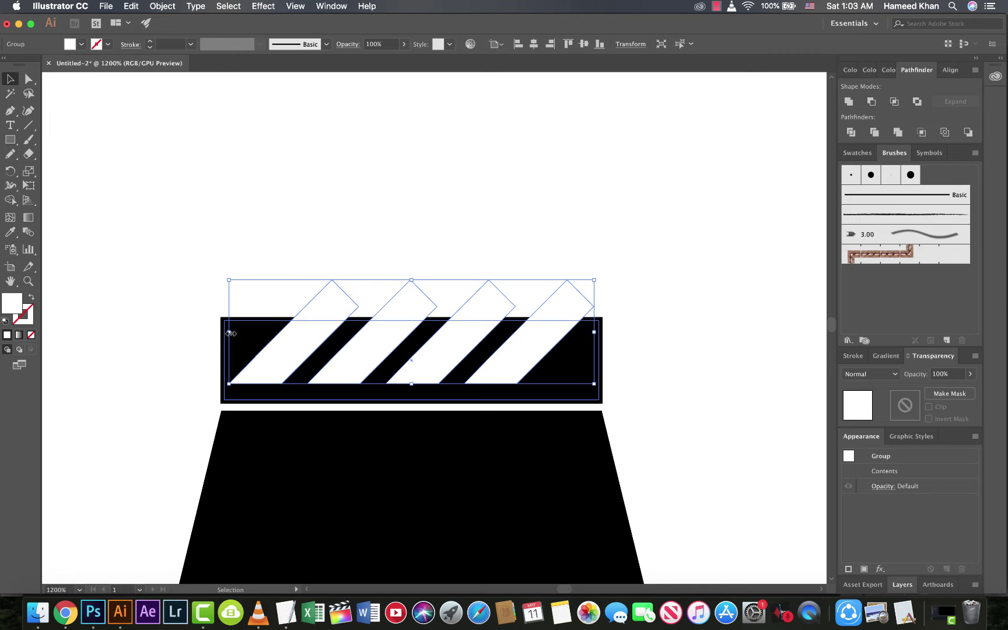
click(183, 333)
click(229, 341)
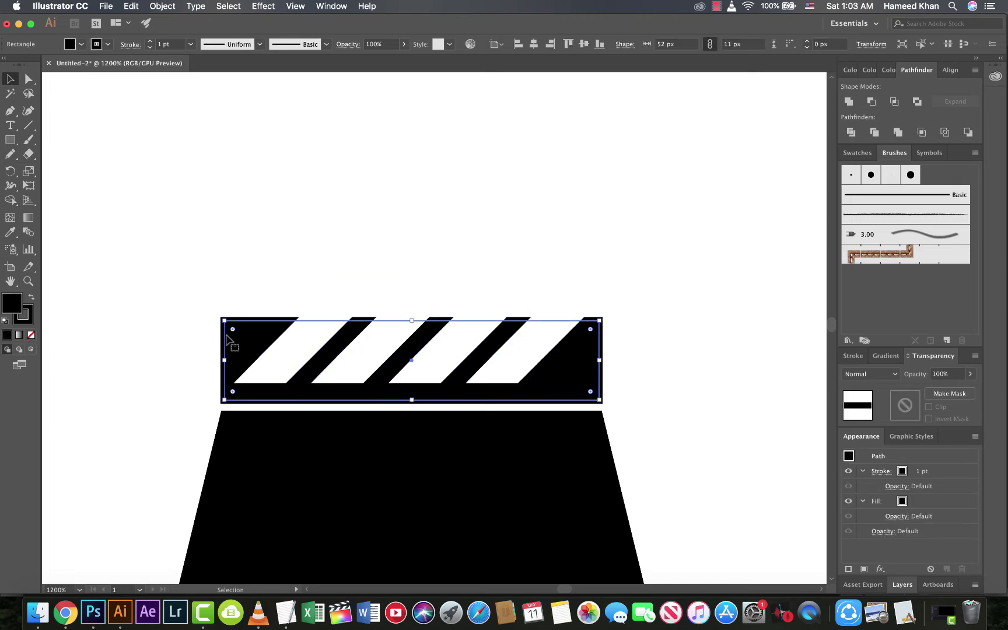
Remove the stroke from the black band above the nib and deselect it.
click(105, 45)
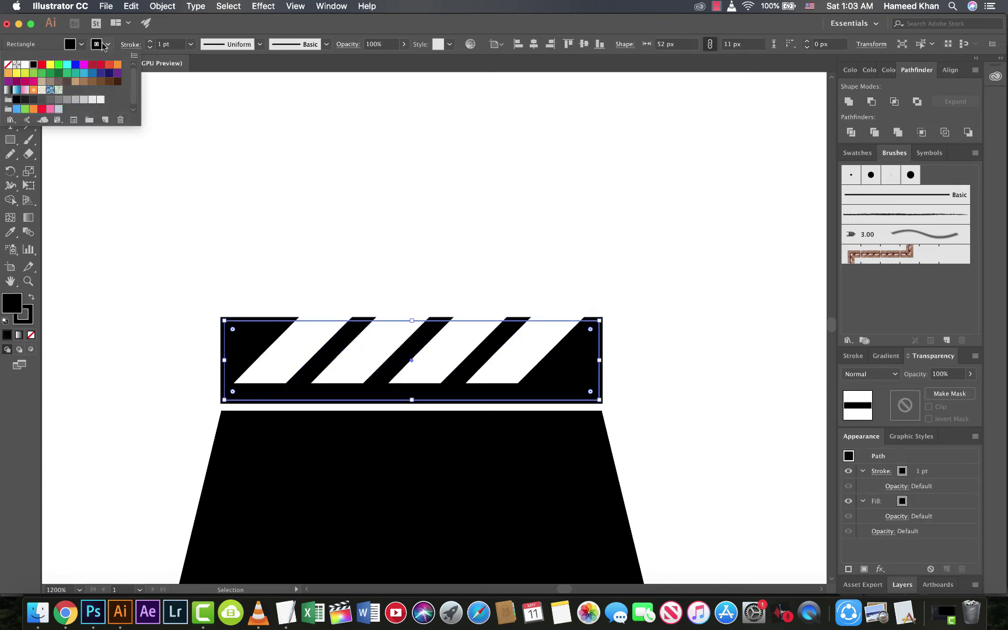
click(9, 65)
click(360, 254)
drag(361, 255, 403, 245)
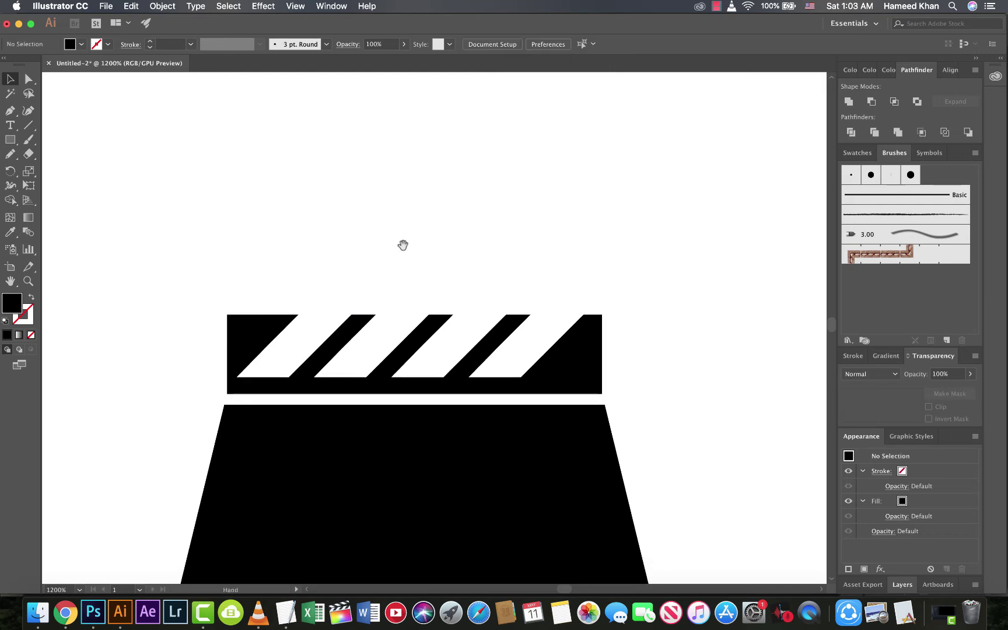
Shrink the white stripe group slightly by bringing its left edge inward from the band's edge.
click(297, 351)
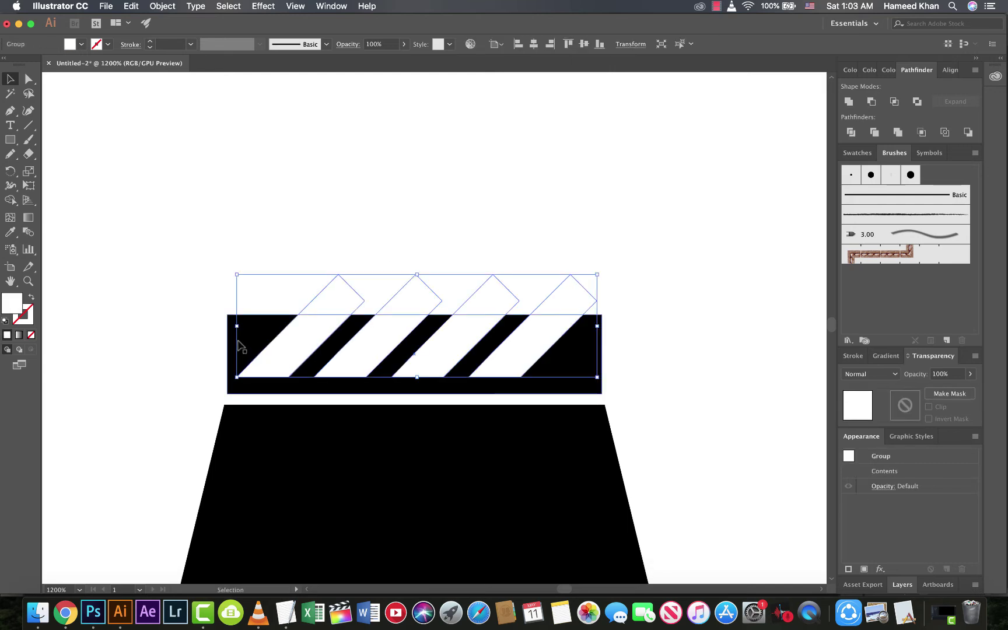
drag(238, 327, 245, 327)
click(249, 263)
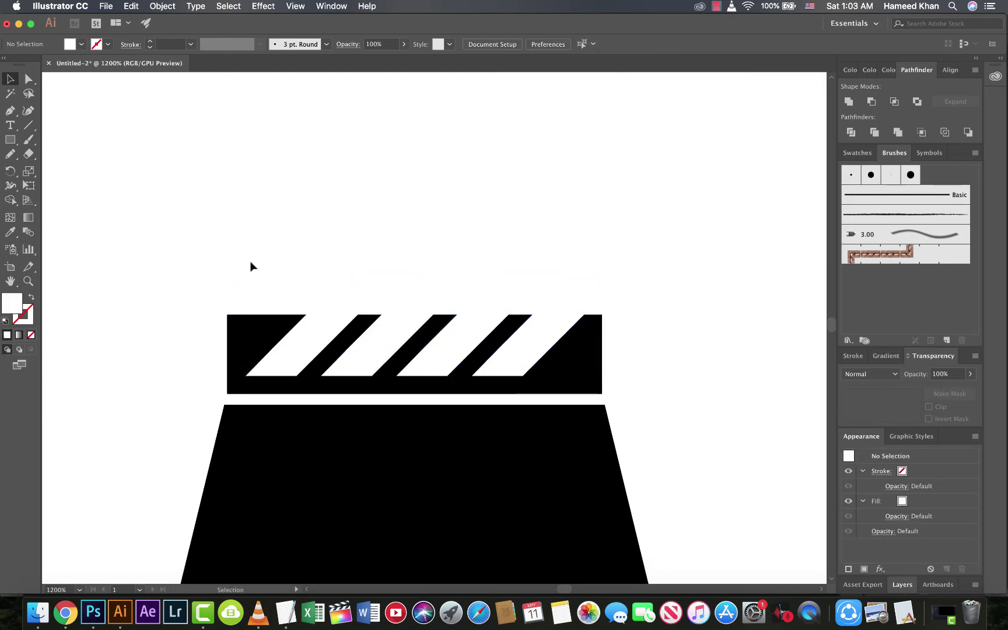
Select the band with its stripes, split them with Pathfinder Divide instead of Exclude, and ungroup the pieces.
drag(294, 267, 556, 322)
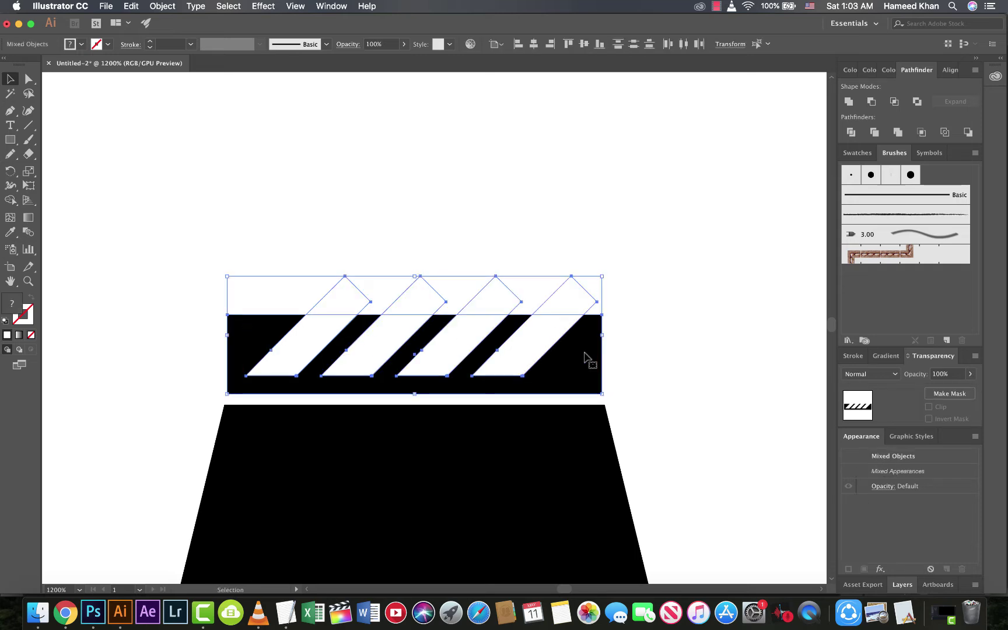
click(916, 103)
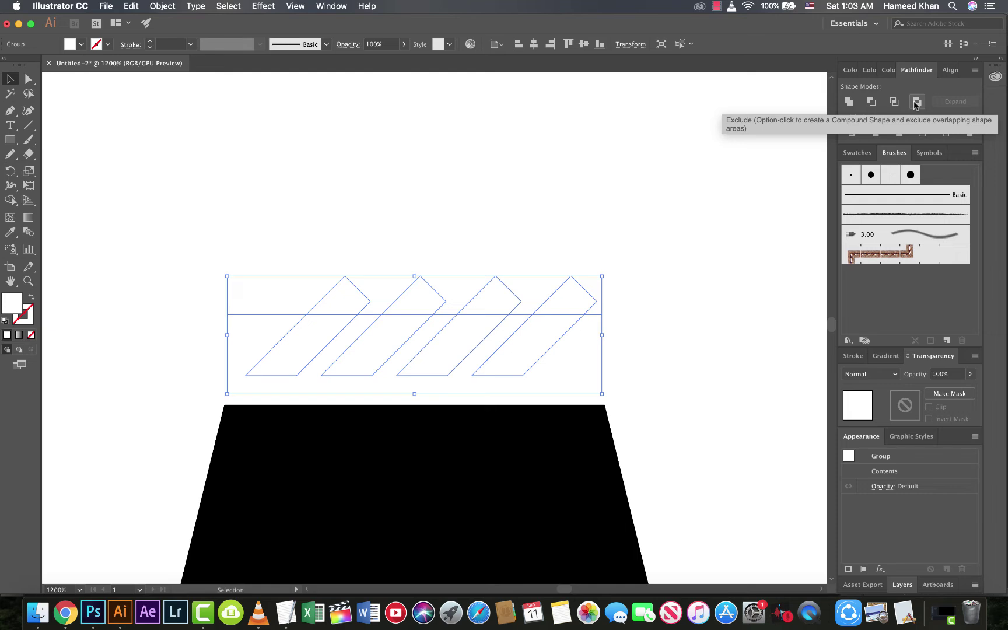
key(super+z)
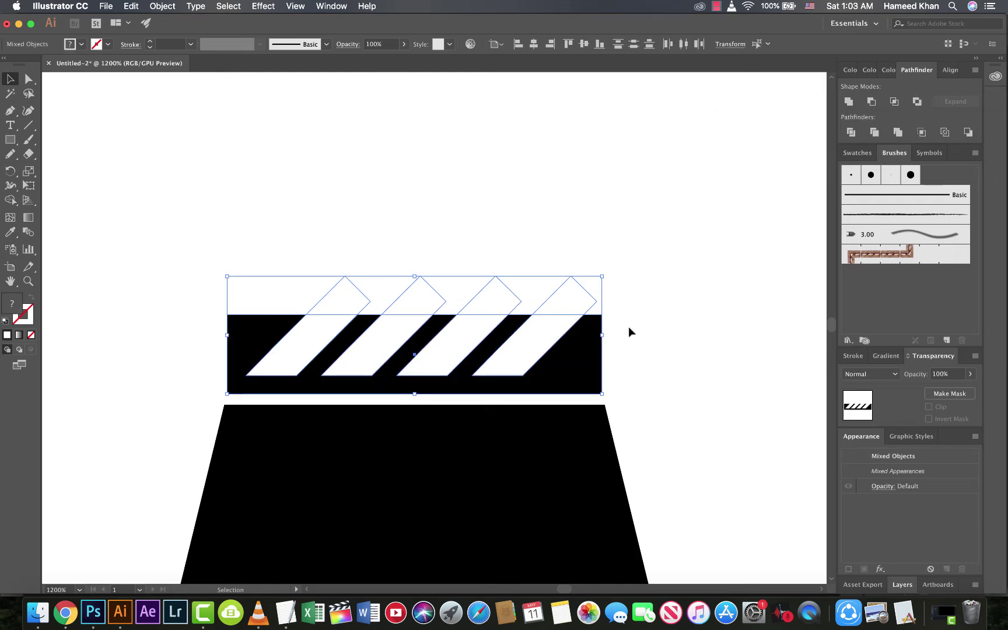
click(857, 138)
right_click(500, 330)
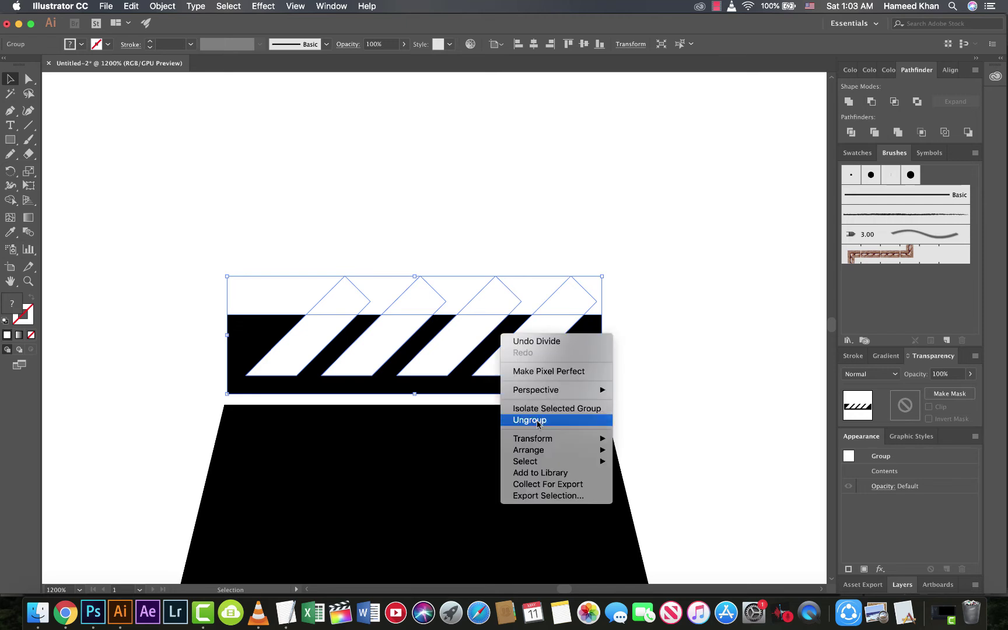
key(Escape)
Delete the stripe ends above the band and, in outline view, the stripe pieces inside it so they become cut-outs.
drag(637, 204, 310, 295)
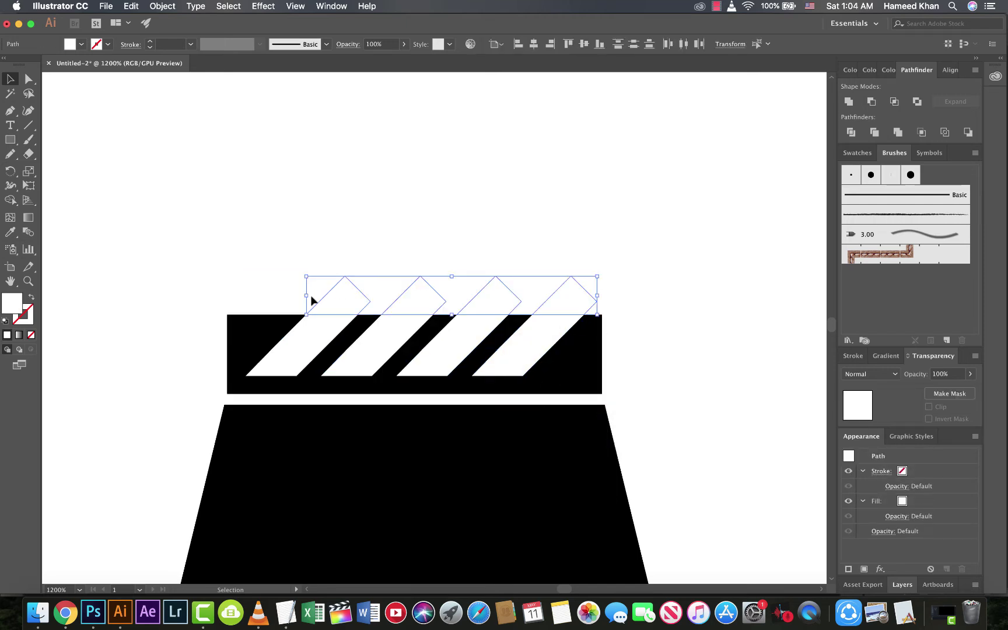
key(Delete)
key(super+y)
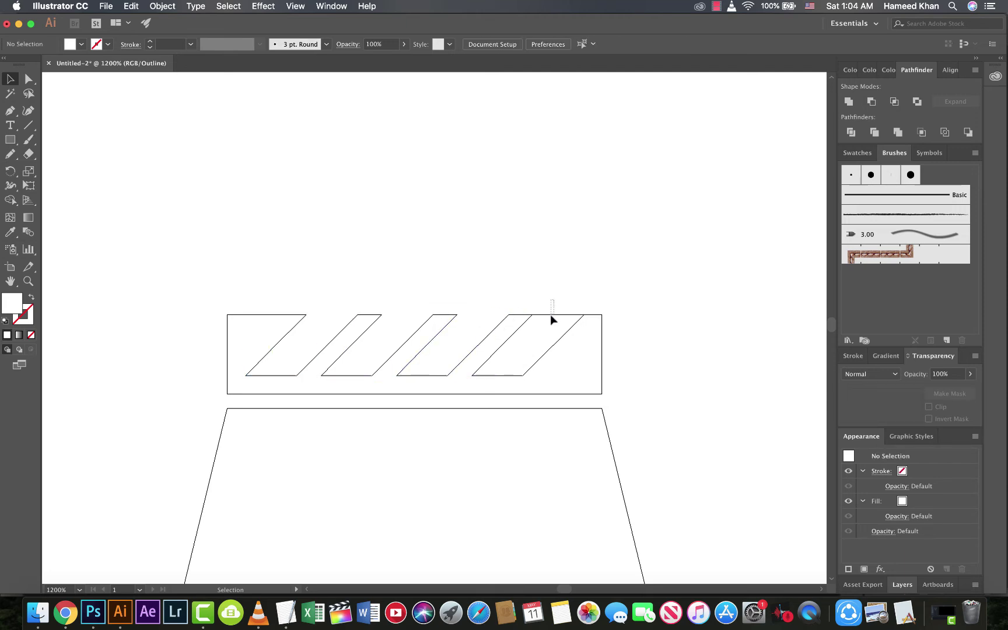
click(601, 325)
click(504, 243)
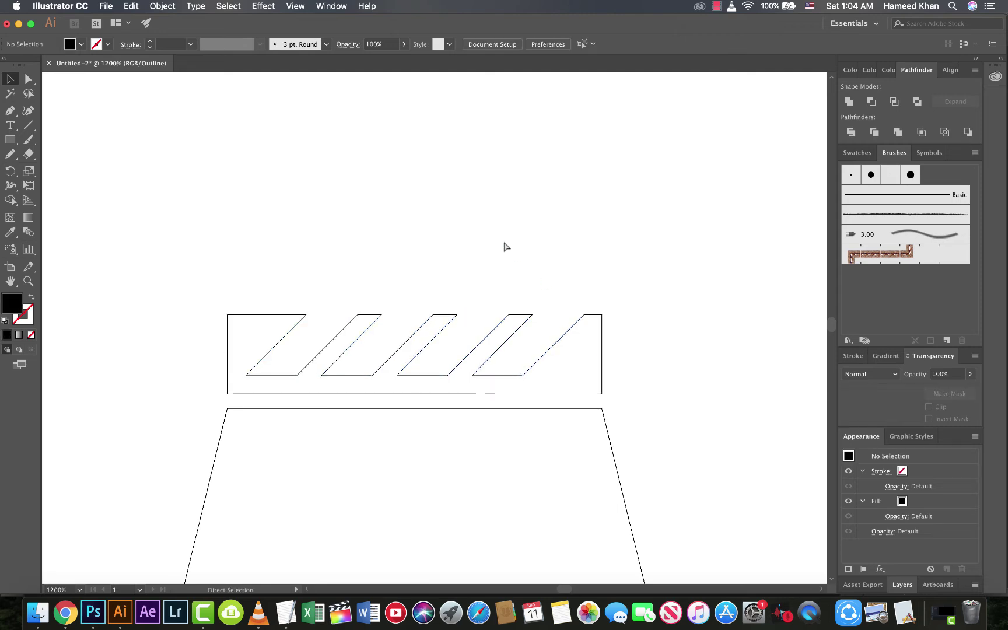
key(super+y)
Examine the striped band's proportions against the whole nib.
key(super+minus)
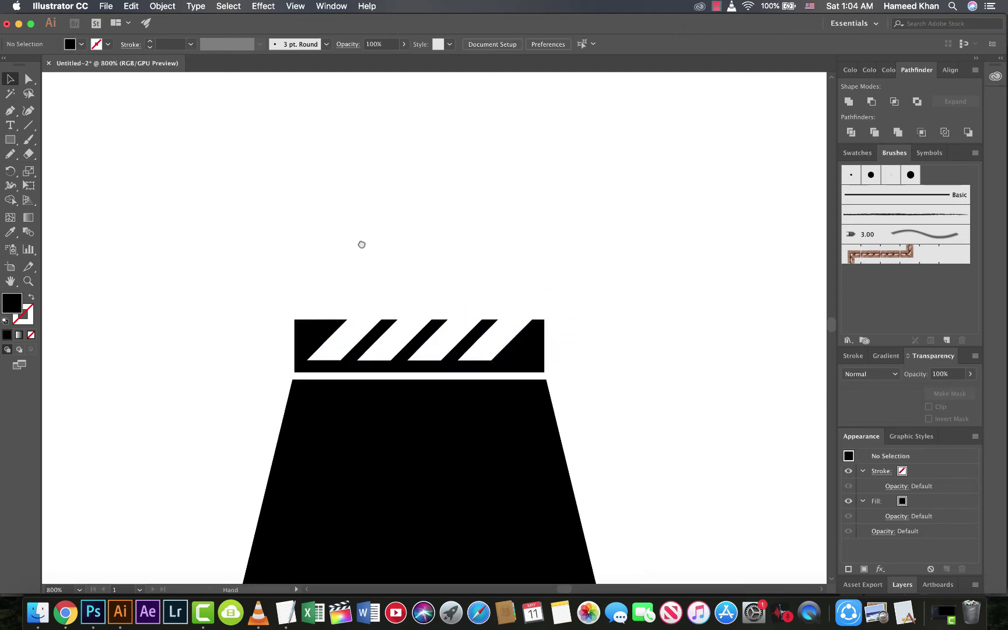
key(super+minus)
key(super+minus)
key(super+minus)
key(super+minus)
key(super+equal)
key(super+equal)
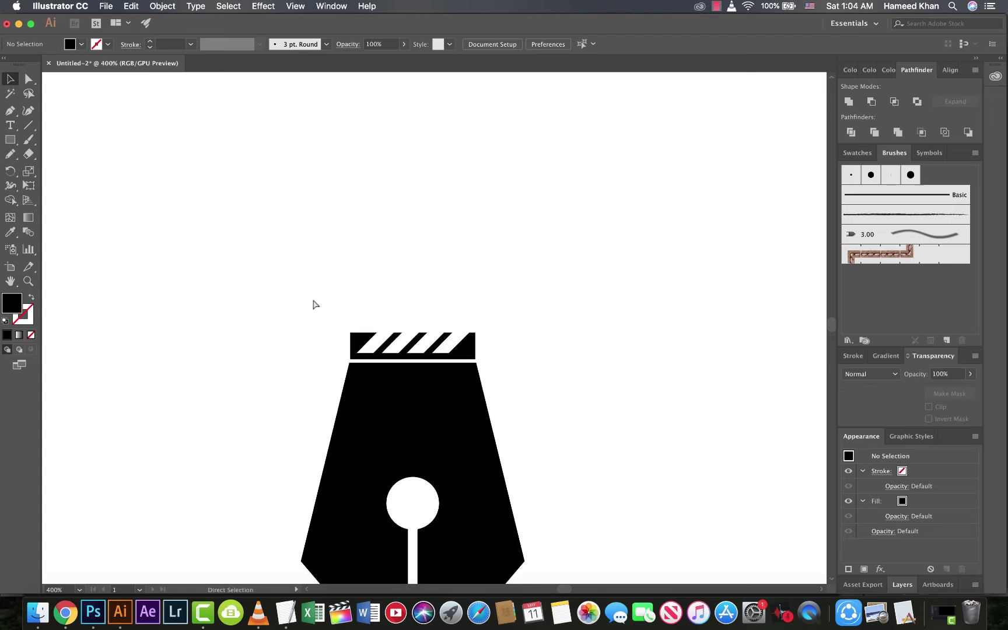
key(super+equal)
key(super+equal)
scroll(263, 289, left, 3)
click(328, 337)
click(226, 284)
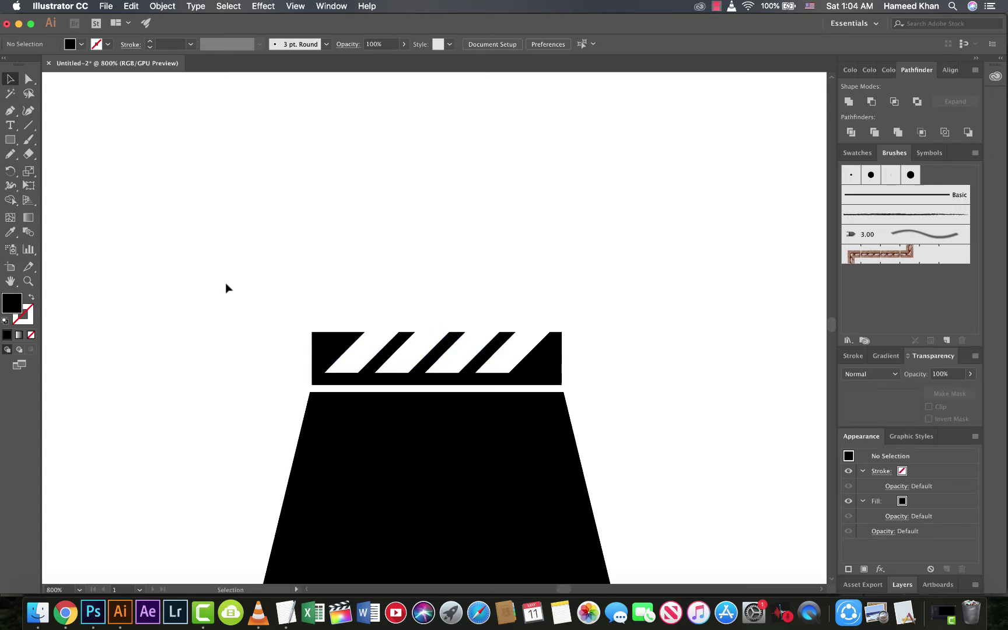
Draw a rectangle about 66 x 6 px across the band's top edge and fill it with white, without stroke.
key(m)
drag(584, 314, 269, 343)
key(i)
click(390, 257)
key(v)
click(381, 243)
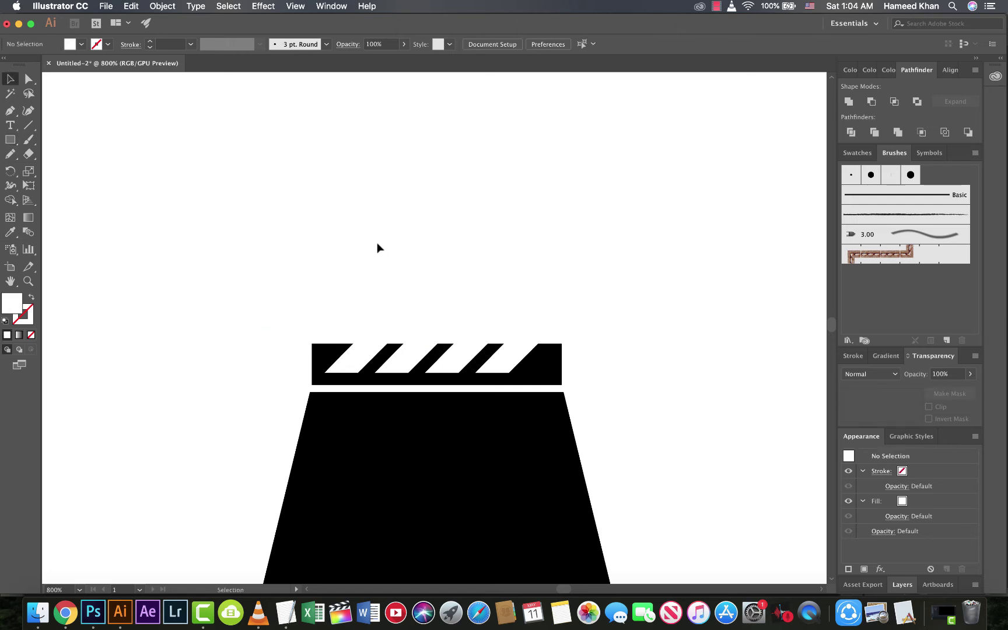
Nudge the white rectangle up slightly so it covers less of the band's top edge.
click(326, 334)
key(Up)
key(Up)
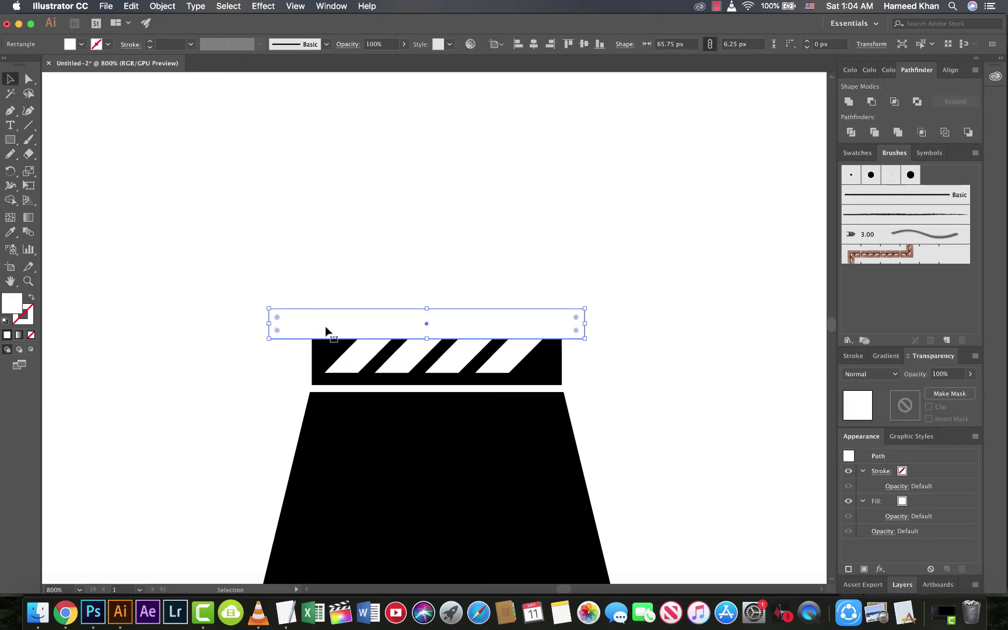
key(Down)
click(326, 231)
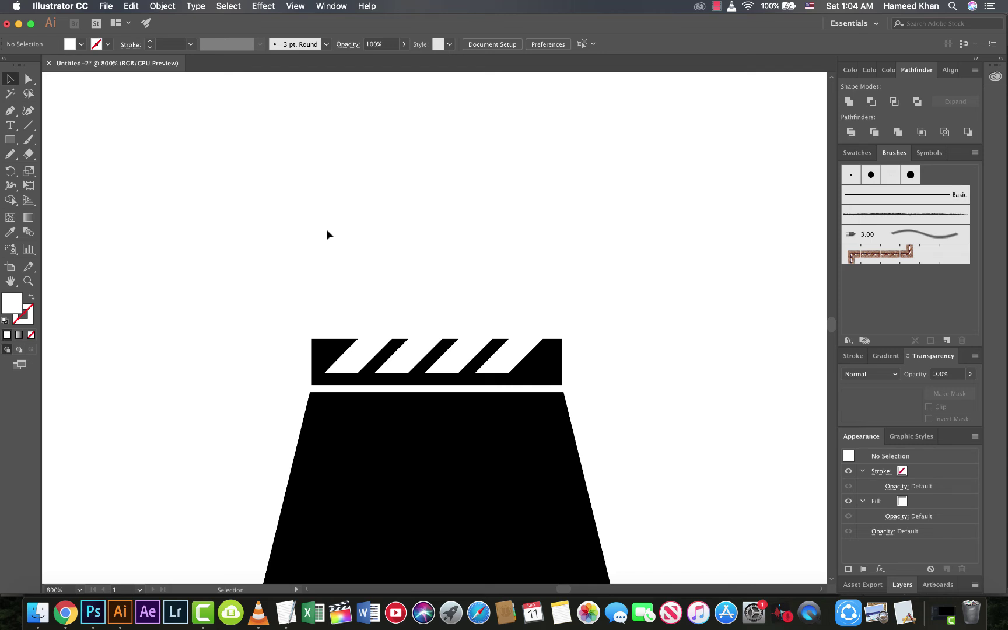
Divide the black band with the white rectangle using Pathfinder and ungroup the resulting pieces.
click(342, 331)
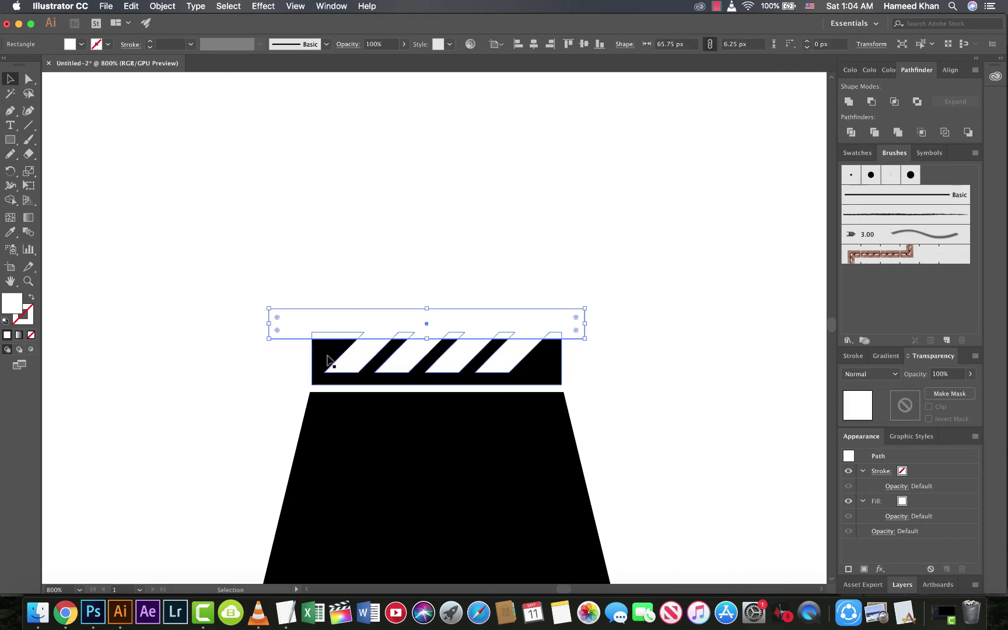
shift+click(328, 356)
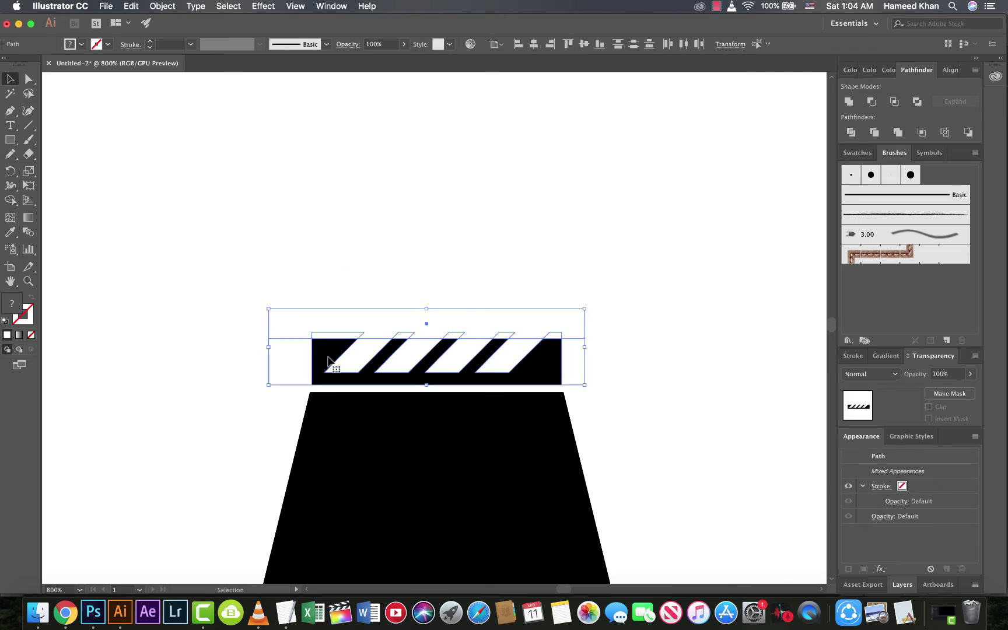
click(850, 133)
right_click(470, 379)
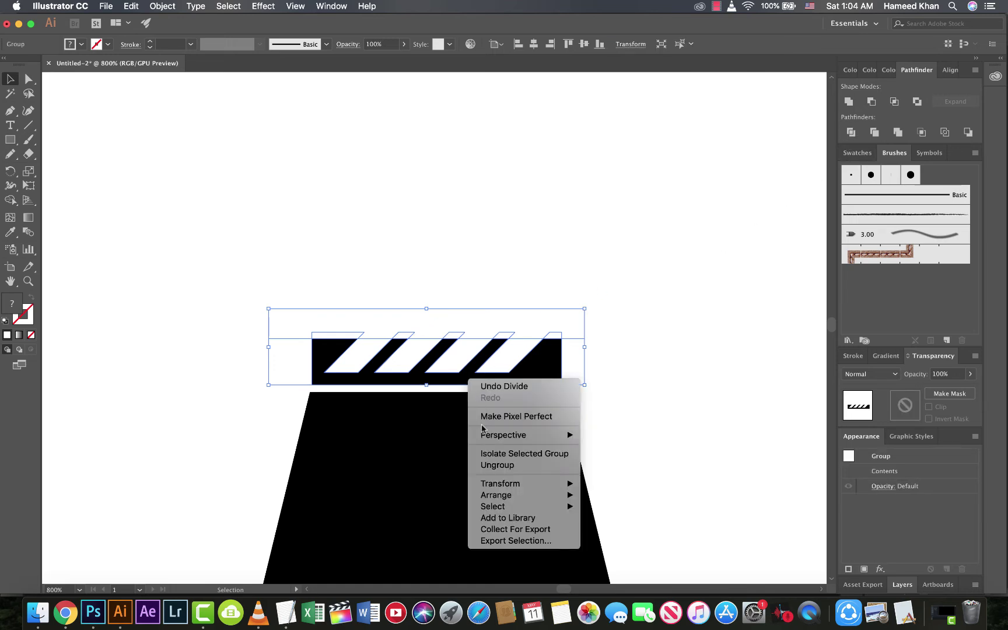
click(487, 464)
Delete the pieces above the band's trimmed top edge and, in outline view, the leftover pieces within the stripe cut-outs.
click(415, 329)
drag(185, 292, 577, 341)
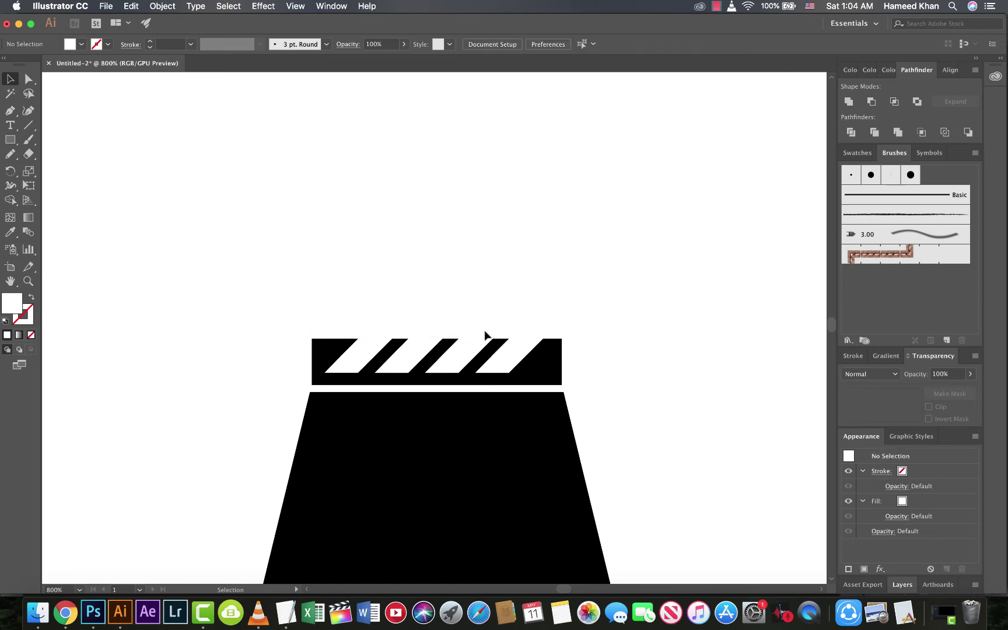
key(super+y)
key(super+y)
key(super+y)
key(slash)
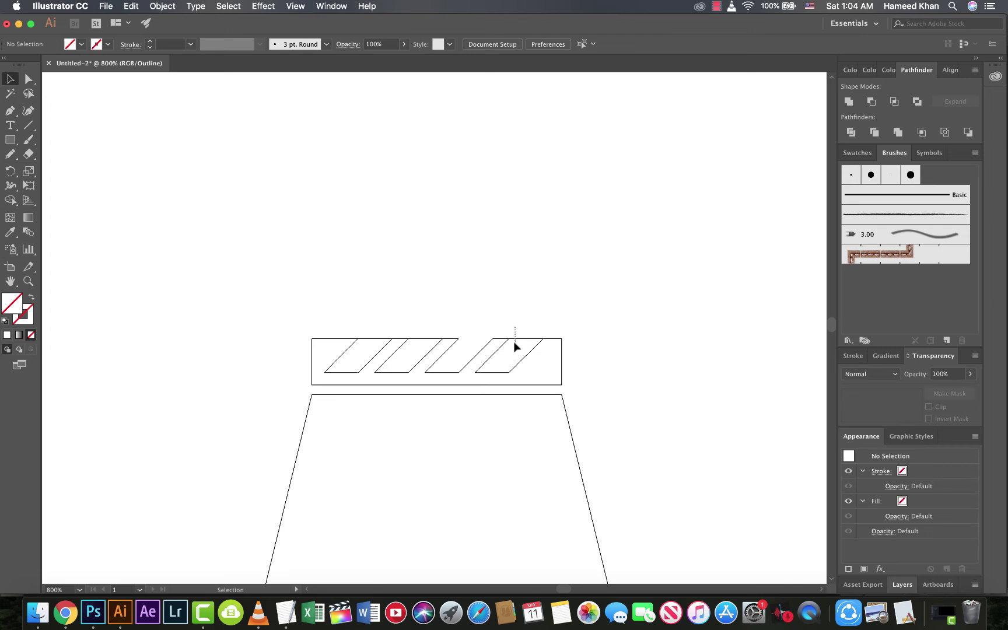
click(423, 349)
key(Delete)
key(super+y)
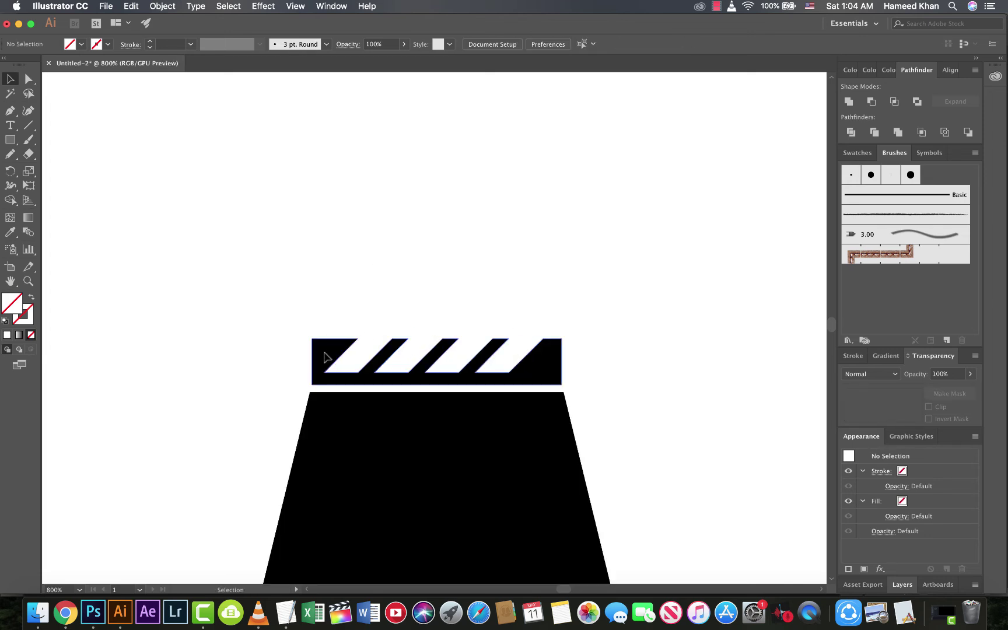
Create a reflected copy of the striped band across the horizontal axis.
click(324, 353)
right_click(324, 353)
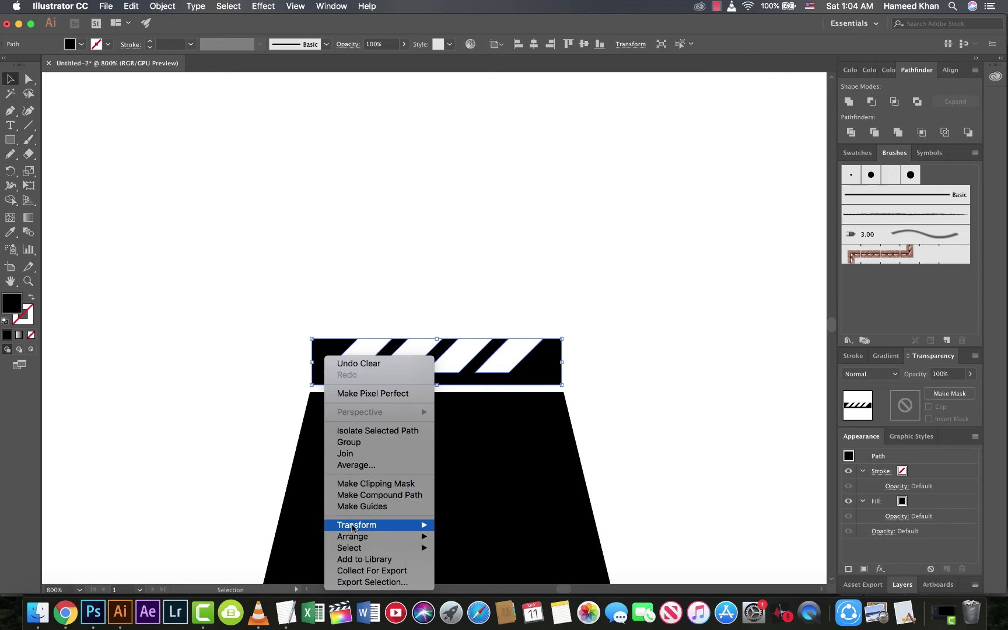
mouse_move(413, 525)
click(466, 526)
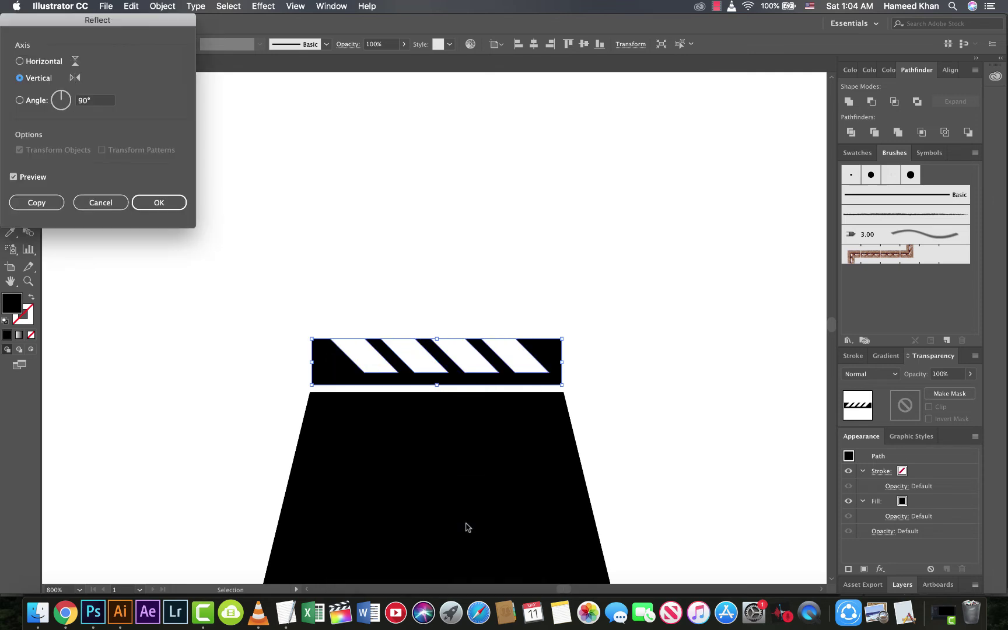
click(19, 62)
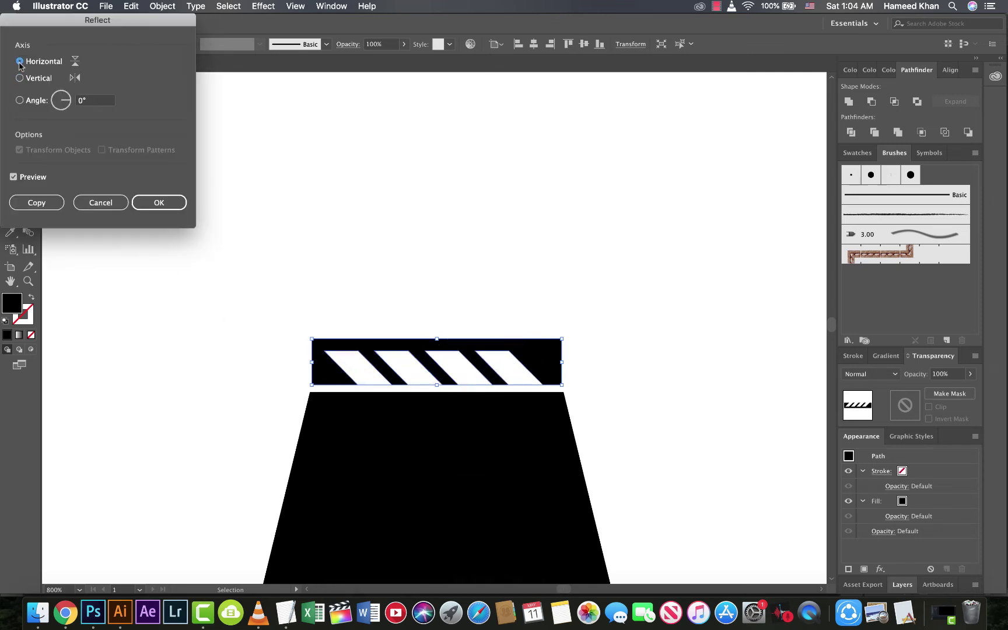
click(36, 203)
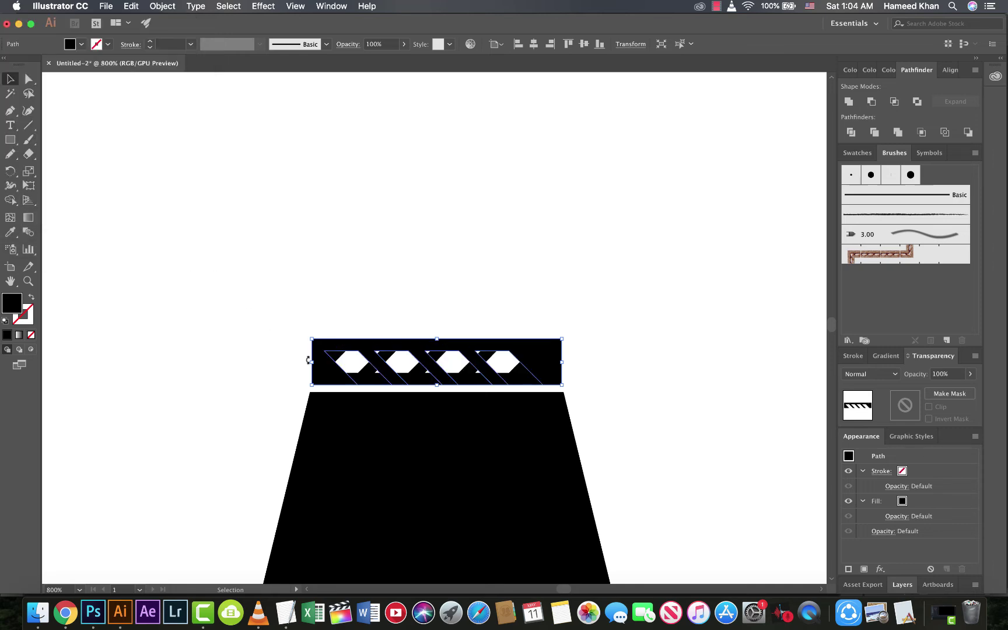
Move the reflected copy straight above the original band and nudge it up to leave a narrow gap.
drag(321, 365, 319, 320)
key(super+shift+a)
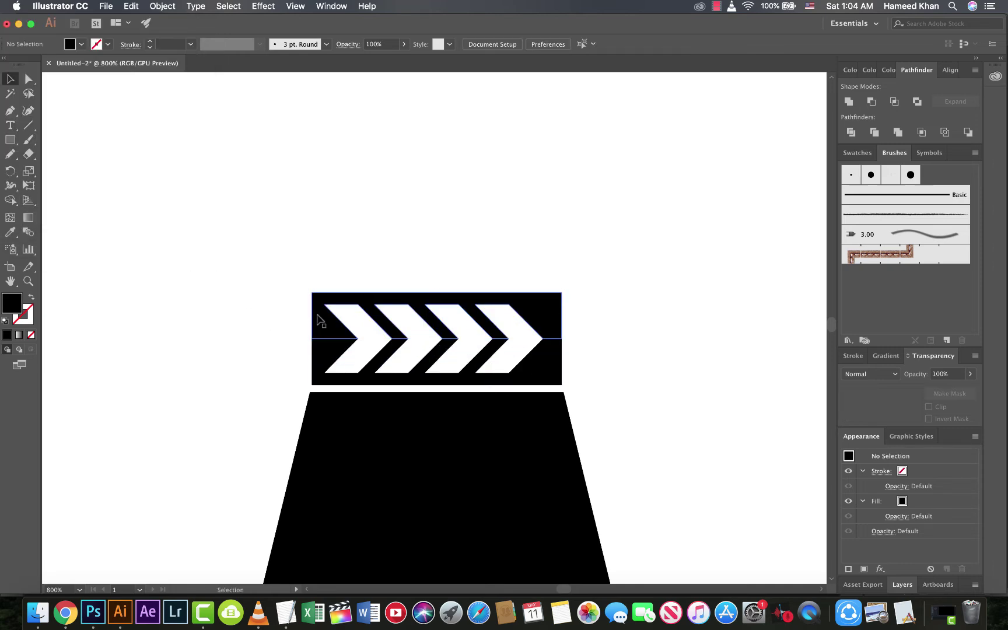
click(318, 321)
key(Up)
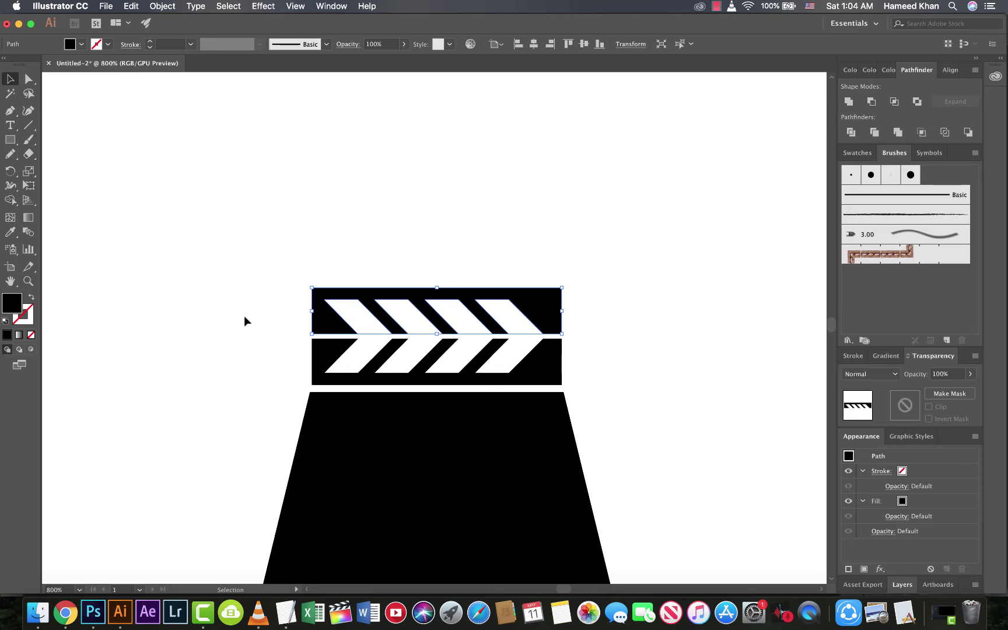
click(246, 316)
Lower the upper striped band slightly to narrow the gap between the two bands.
key(super+equal)
key(super+equal)
key(super+equal)
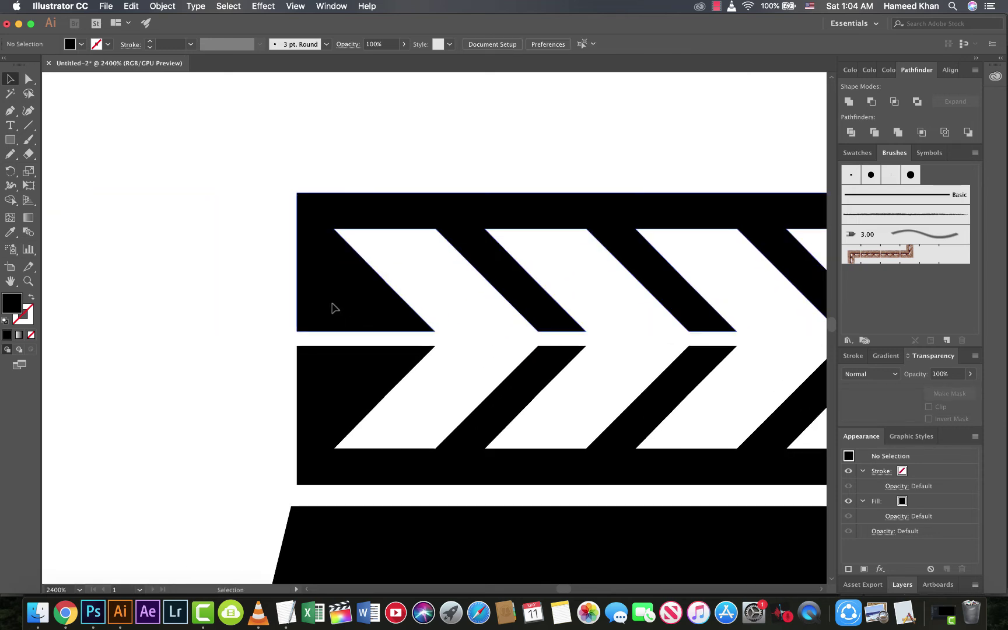
drag(335, 307, 334, 315)
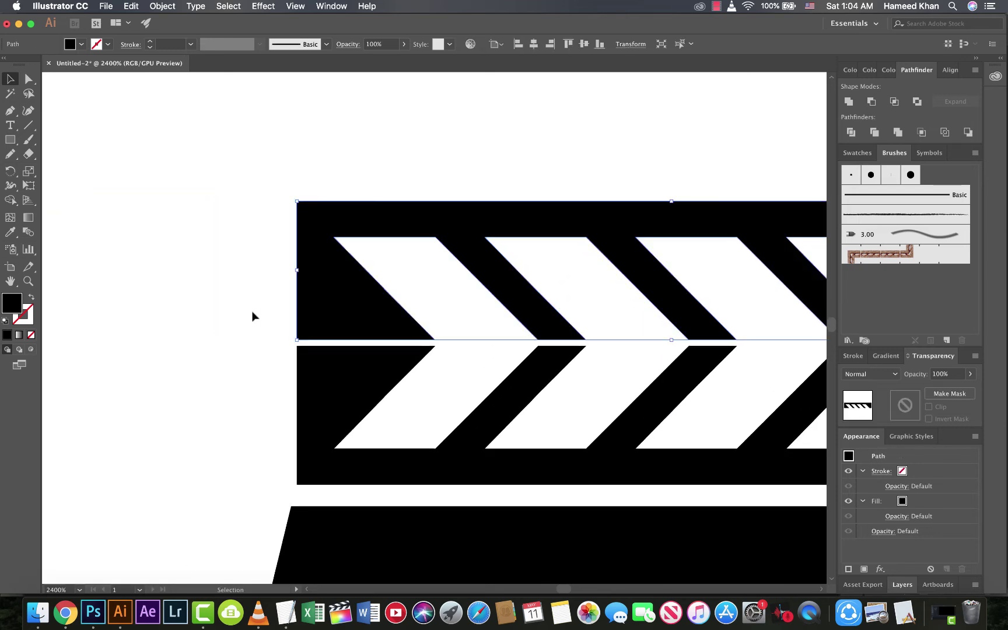
Rotate the upper striped band about 12° counter-clockwise around its lower left corner, like an open clapperboard.
click(12, 171)
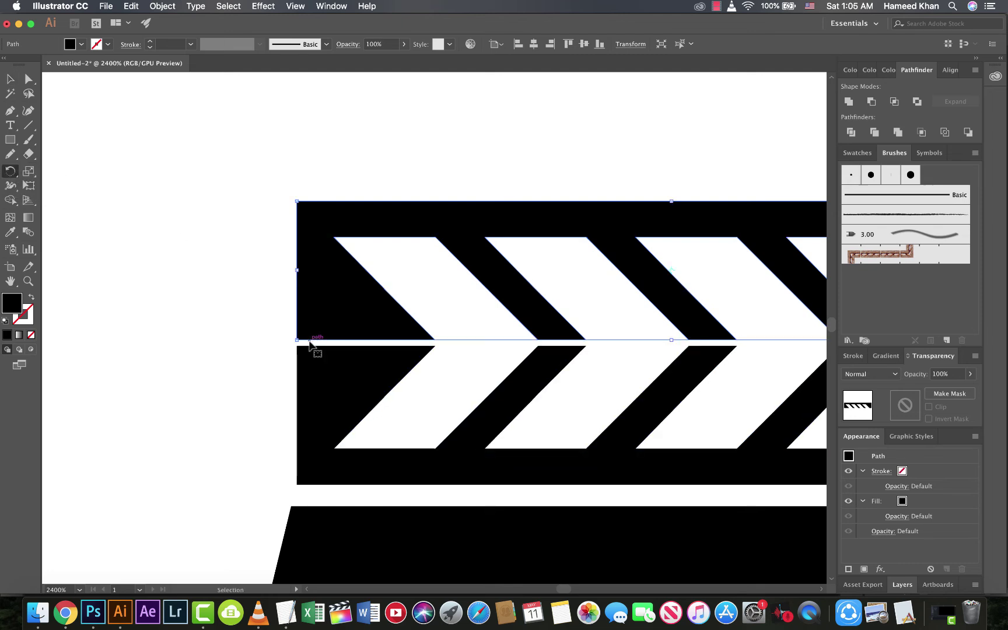
scroll(309, 344, down, 3)
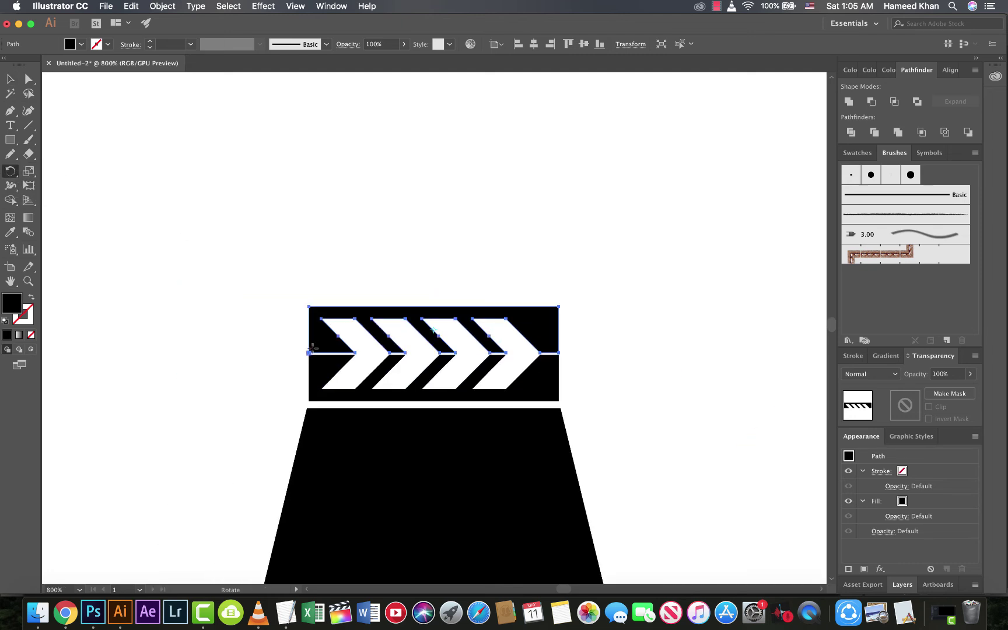
drag(534, 322, 536, 274)
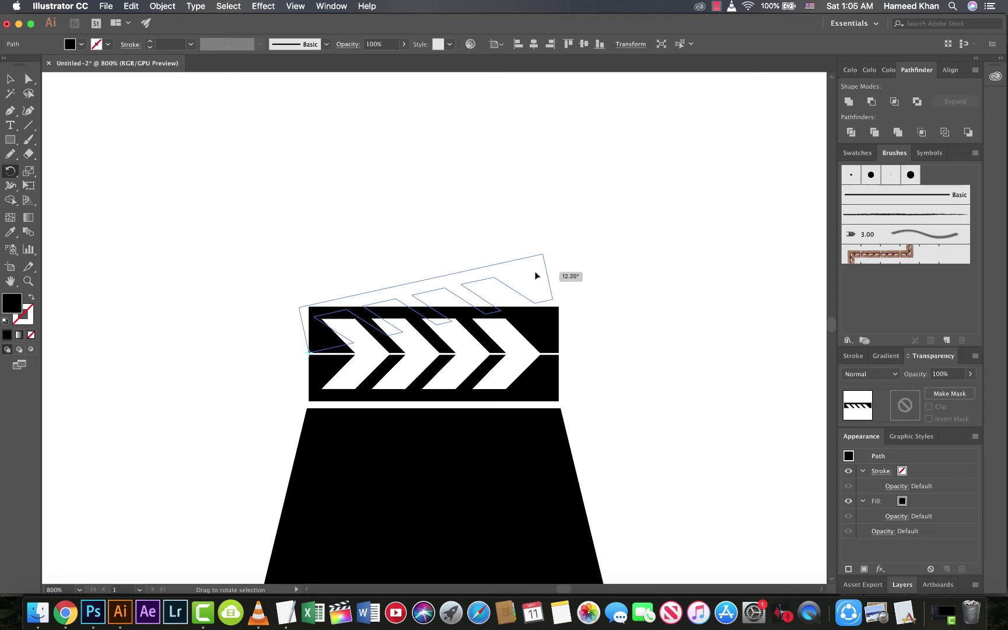
drag(536, 275, 537, 276)
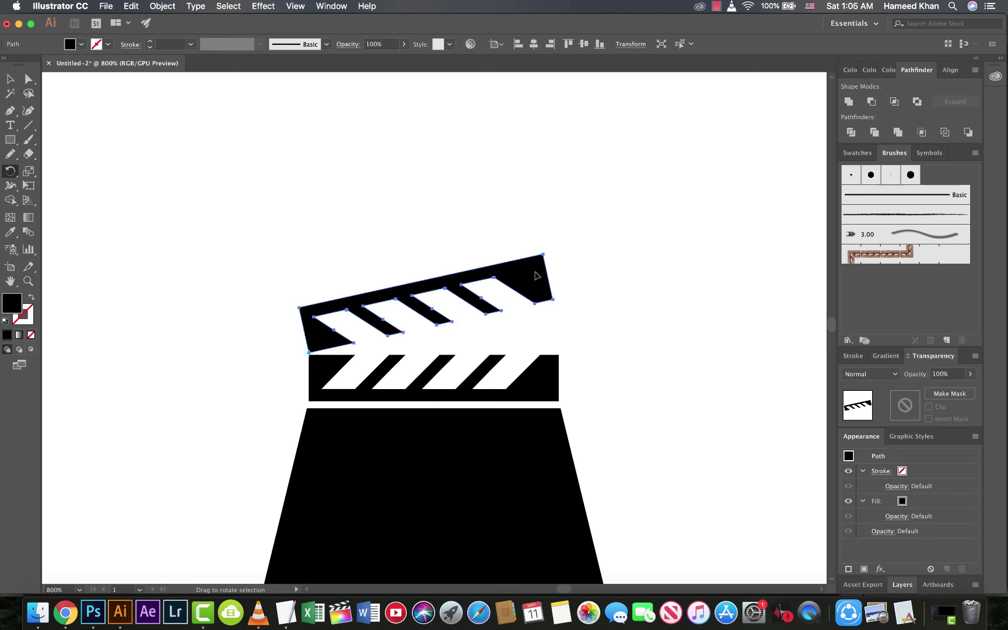
Raise the tilted upper striped band slightly to widen its gap above the lower band.
key(v)
click(591, 294)
key(super+minus)
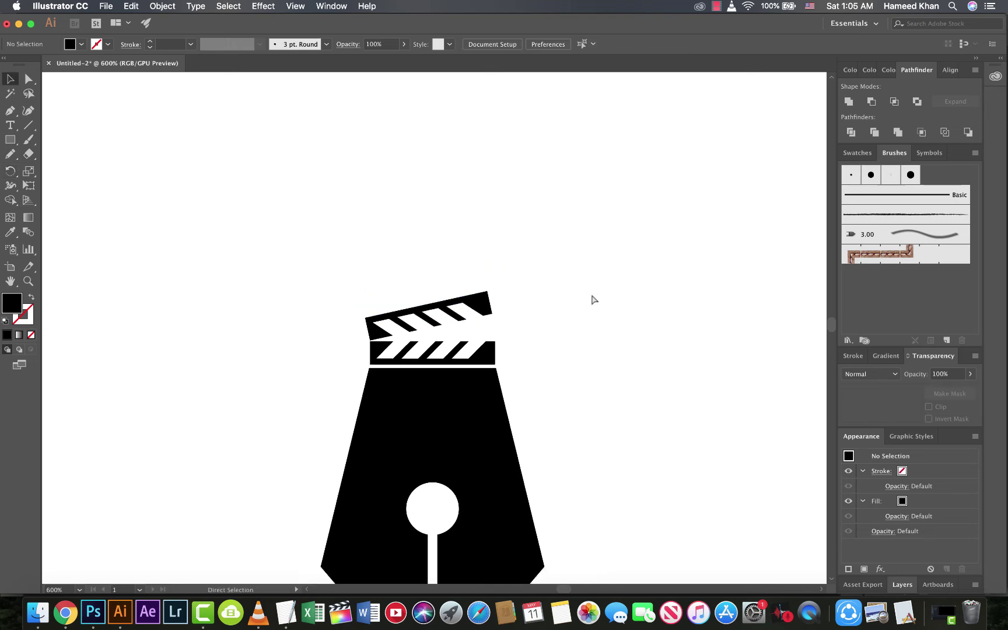
key(super+minus)
key(super+minus)
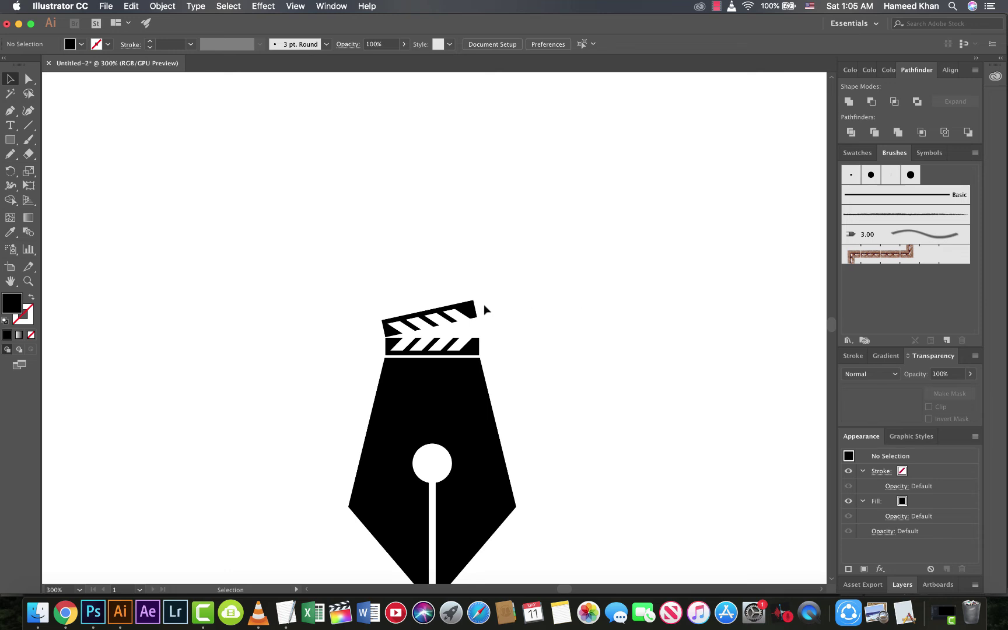
drag(474, 308, 472, 305)
click(361, 271)
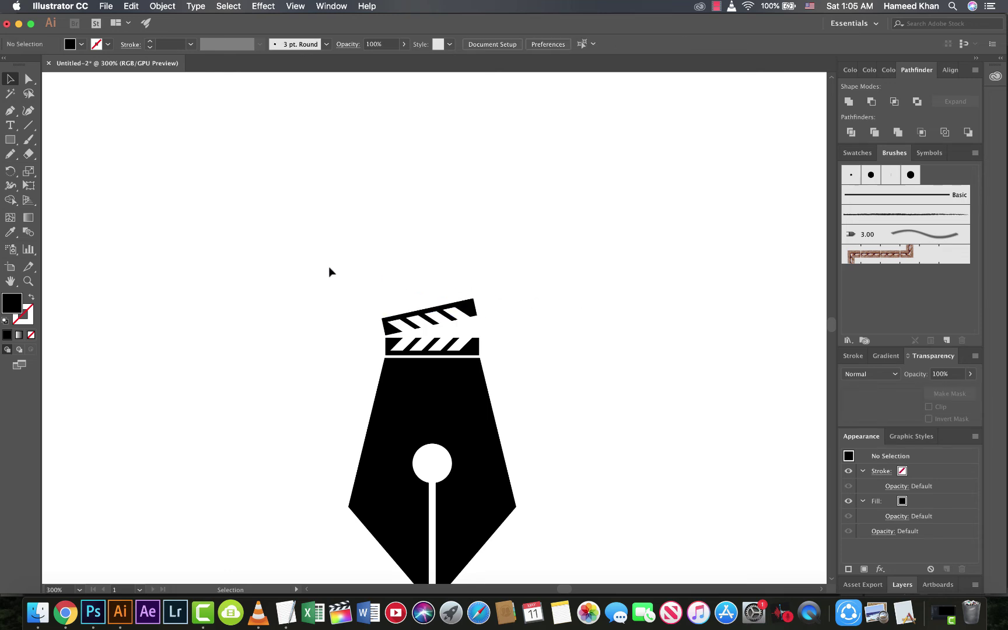
Nudge both striped bands up together to widen the gap above the pen nib.
drag(304, 257, 510, 346)
key(Up)
click(560, 324)
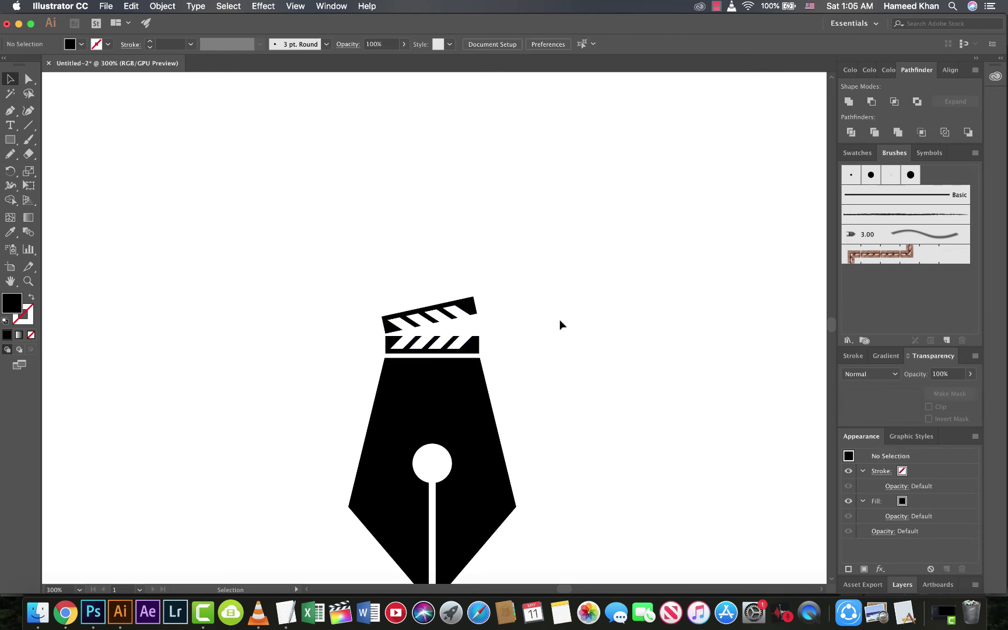
Fill the whole icon, nib and both striped bands, with the near-black dark grey swatch and deselect it.
key(super+minus)
drag(522, 272, 357, 520)
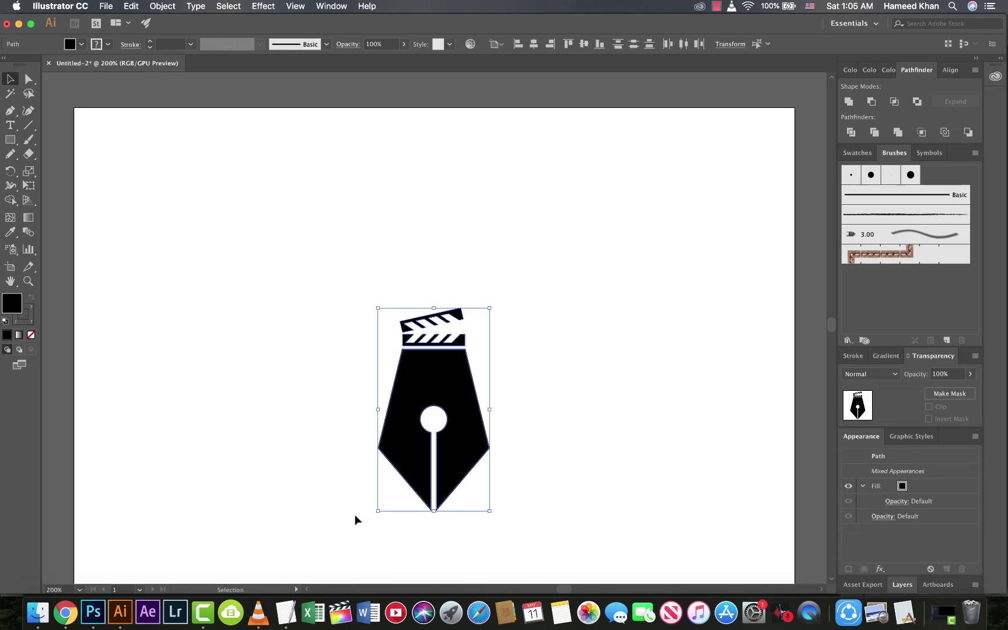
click(70, 43)
click(26, 102)
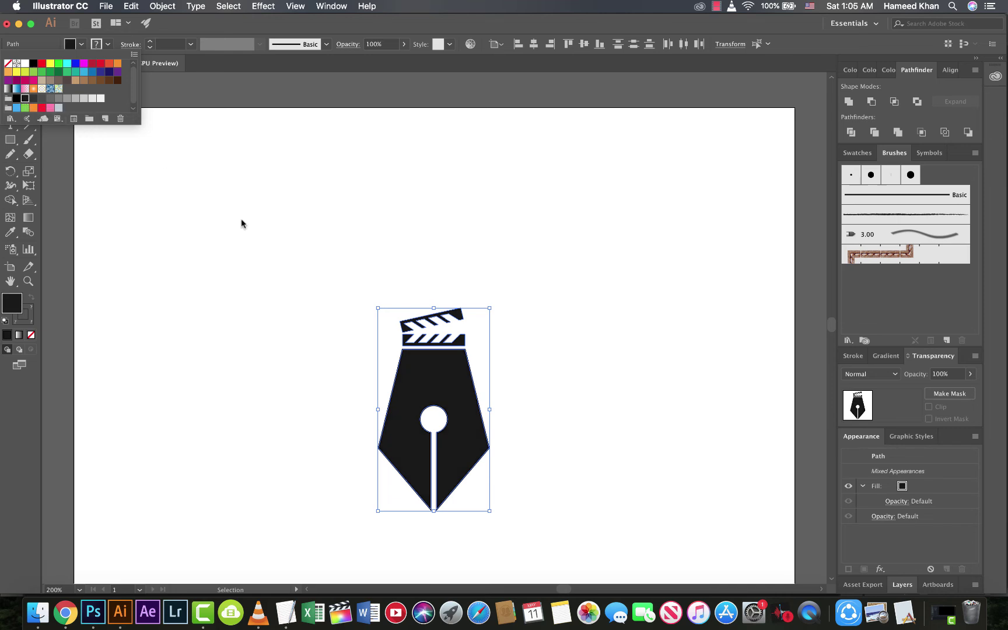
key(Escape)
key(super+minus)
key(super+minus)
key(a)
click(353, 282)
key(v)
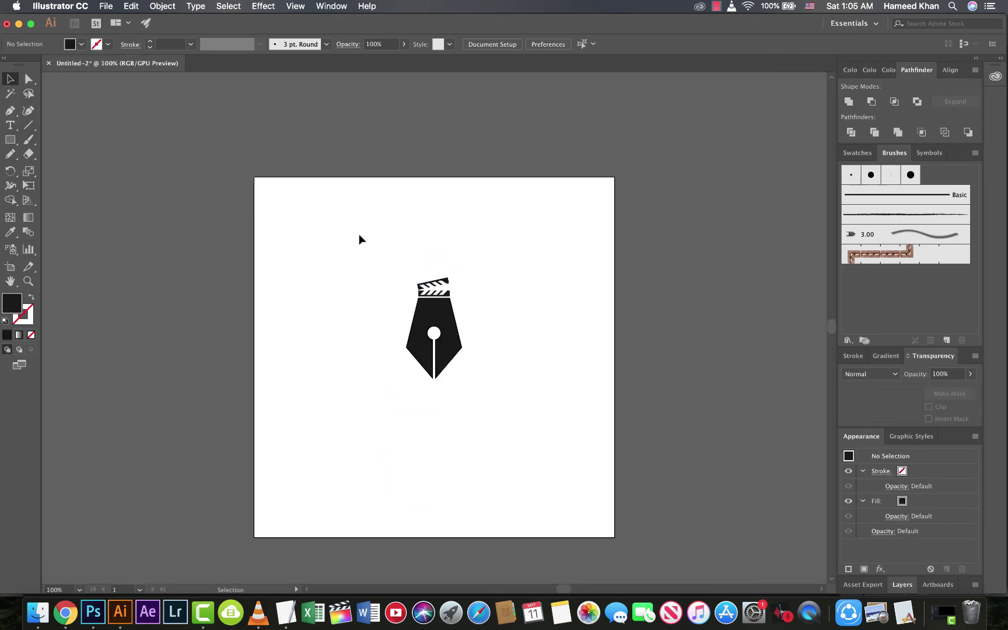
Add the text "FILM AUTHOR" in Myriad Pro Regular just below the pen nib.
scroll(387, 402, up, 1)
key(t)
click(398, 412)
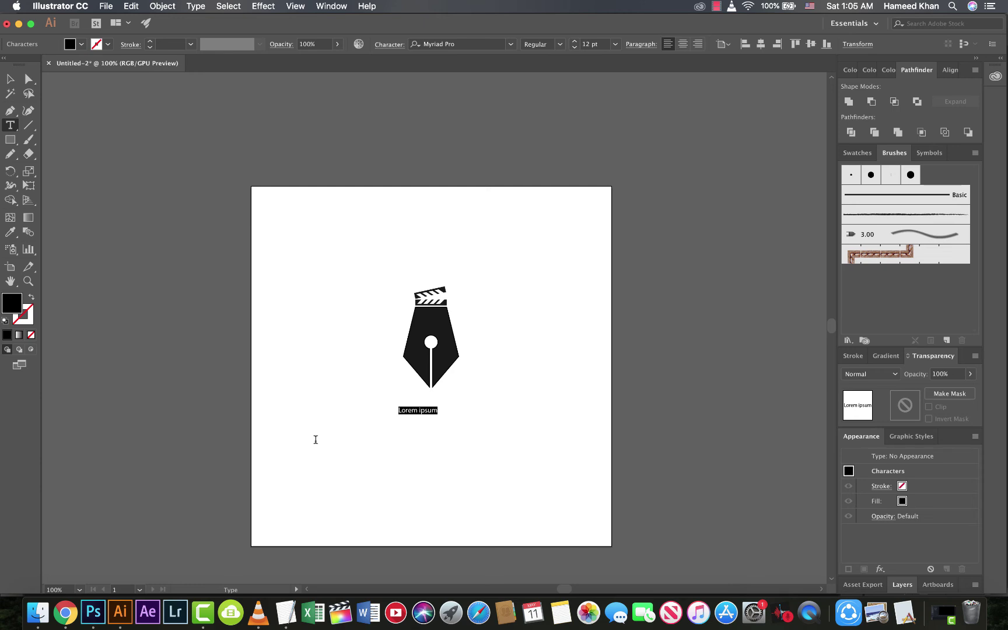
text(A)
key(BackSpace)
text(Fl)
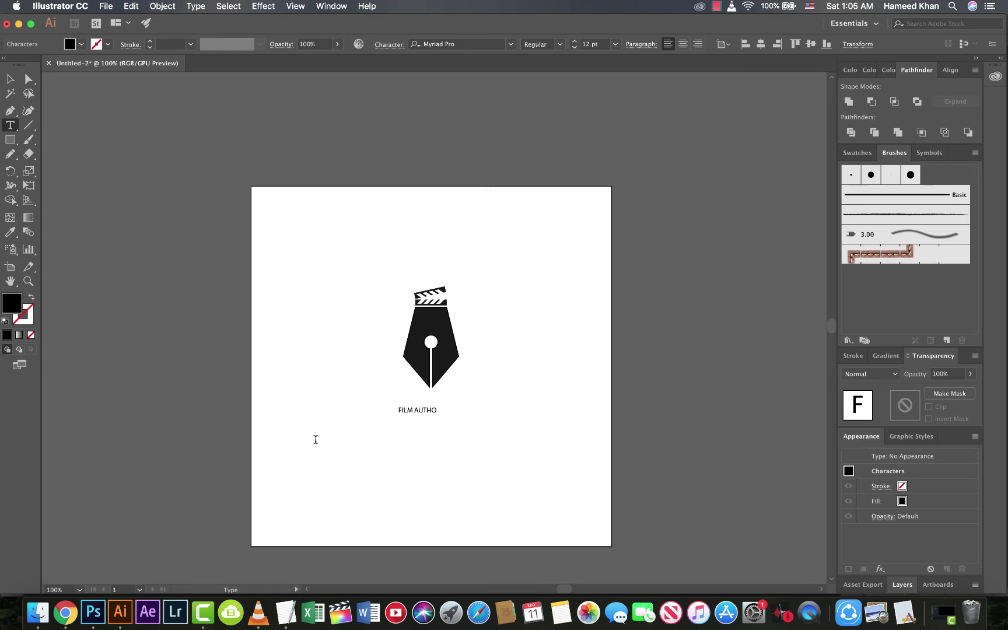
text(LM AUTHOE)
key(BackSpace)
text(R)
key(Escape)
Enlarge the FILM AUTHOR text proportionally to about 52.89 pt and place a copy directly below it.
drag(392, 414, 313, 405)
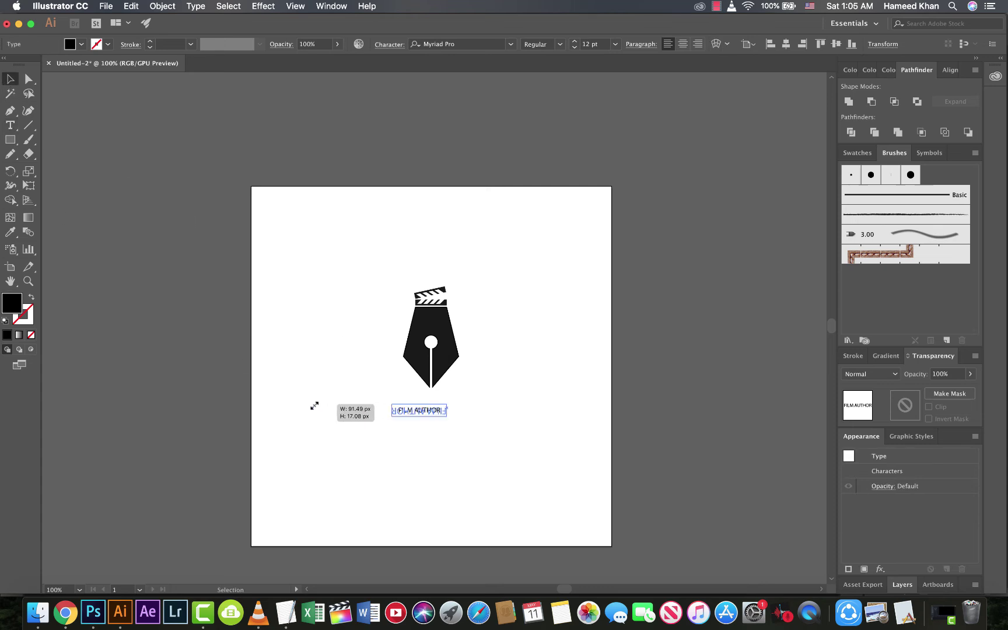
key(super+z)
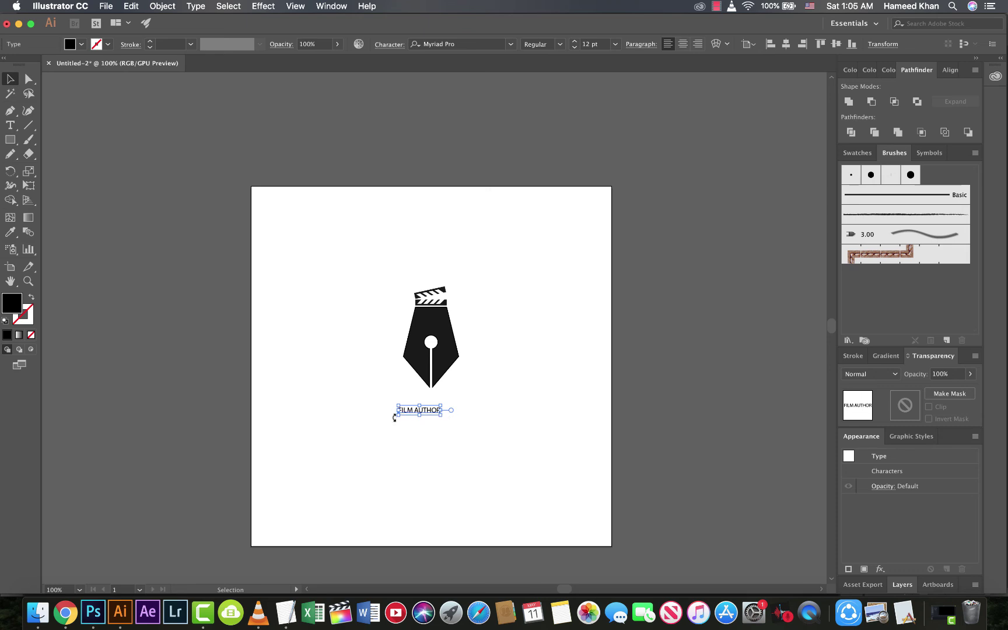
drag(397, 416, 411, 454)
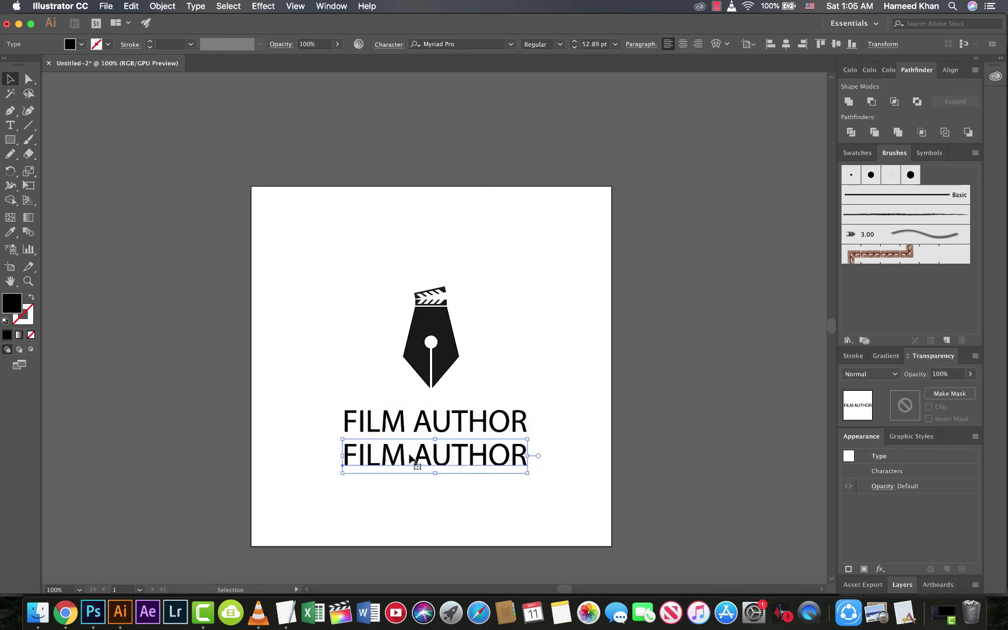
Replace the lower text copy's wording with "WE WRITE STORIES".
triple_click(410, 453)
text(WE)
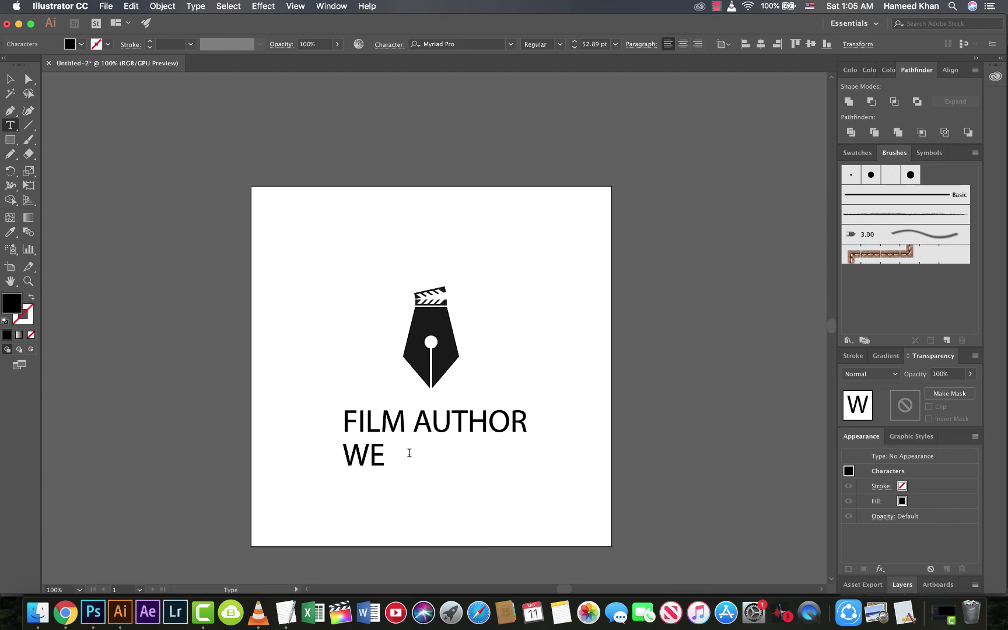
text( WRITE STORYES)
key(BackSpace)
key(BackSpace)
key(BackSpace)
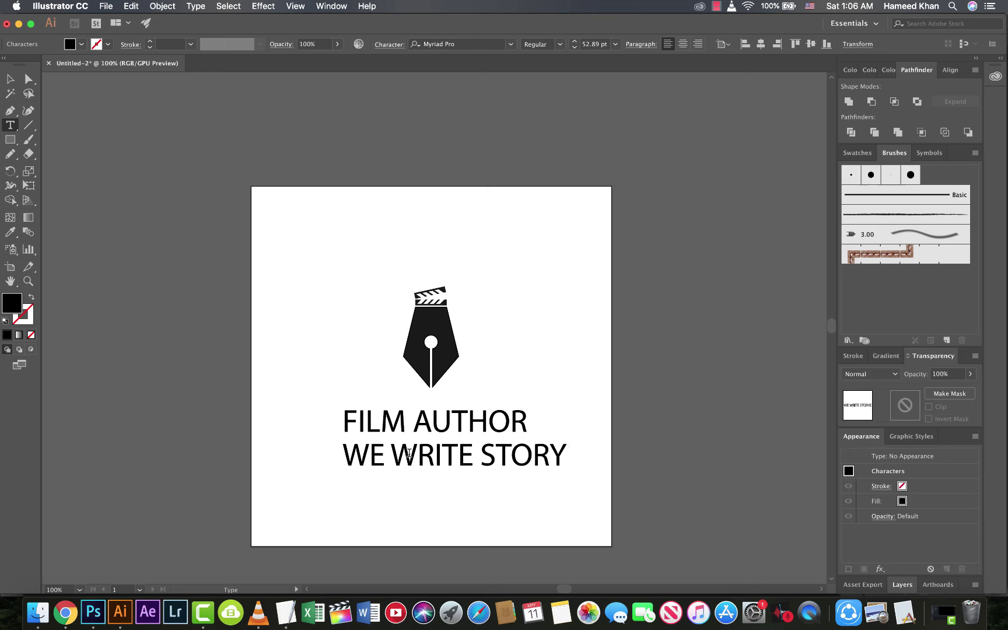
text(IES)
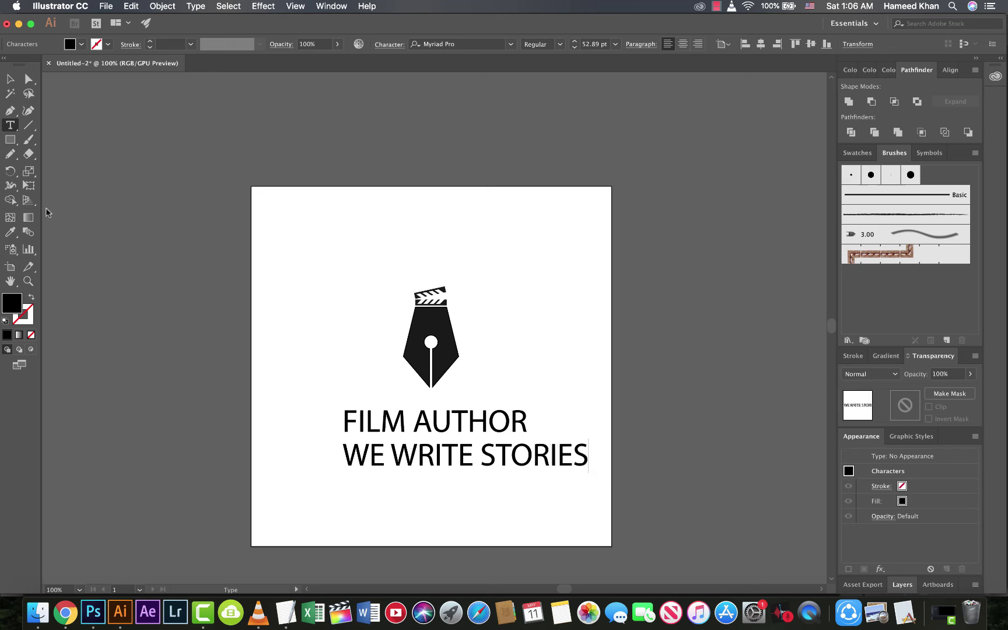